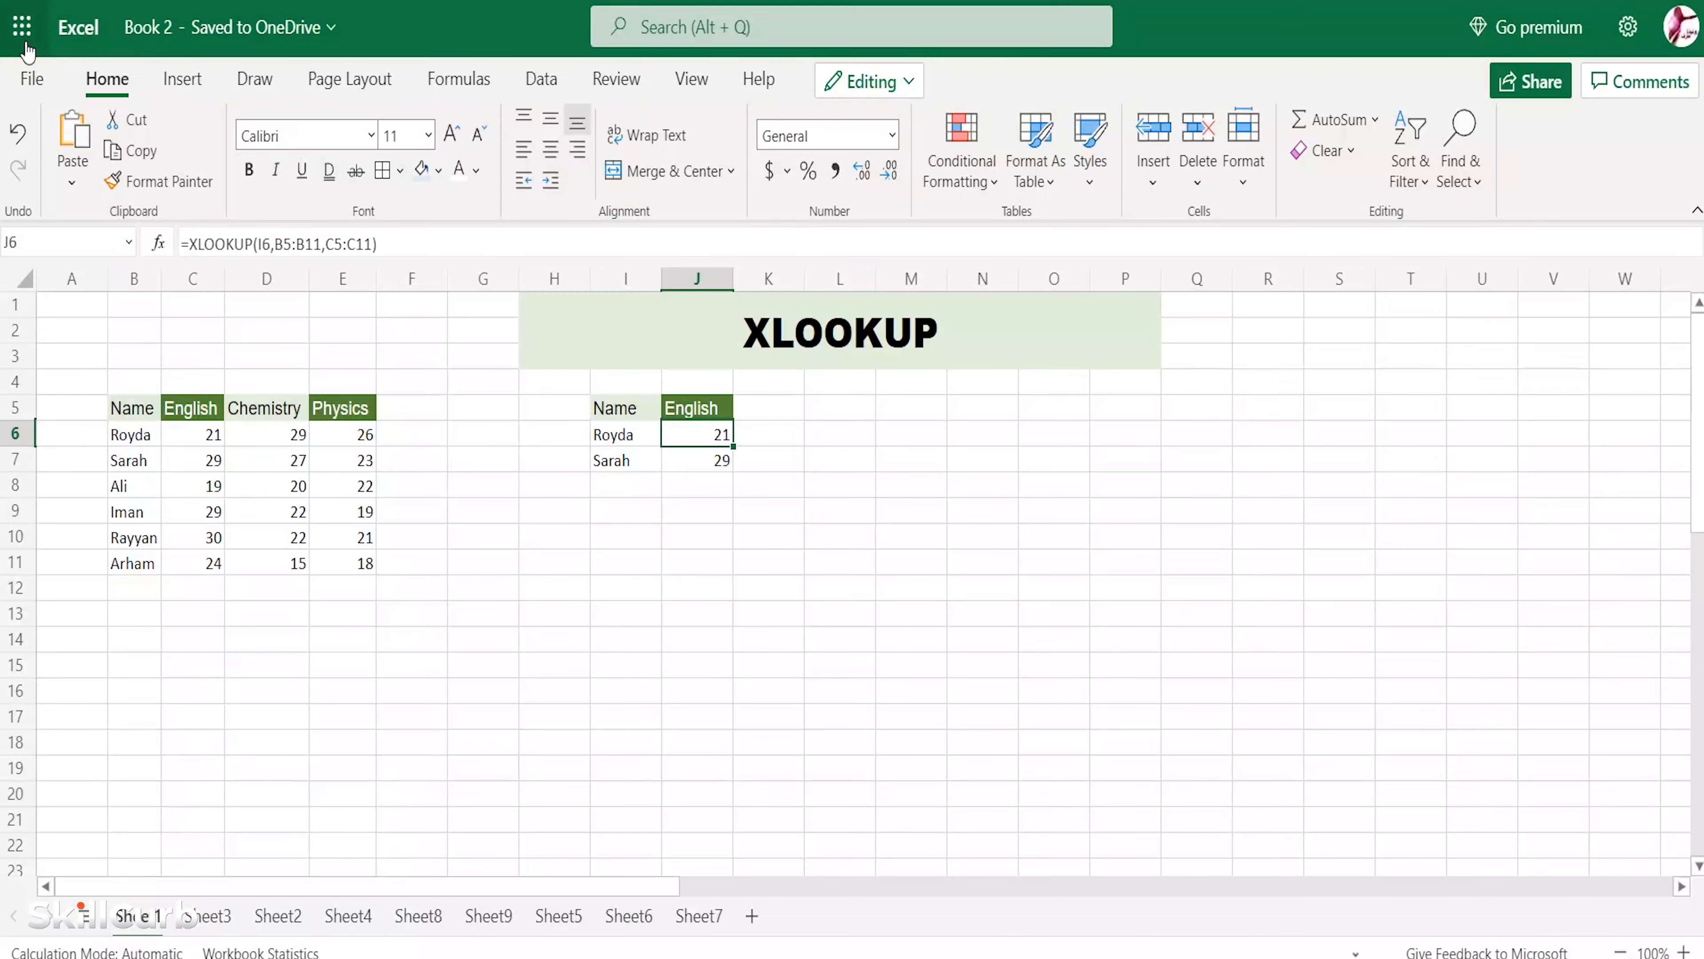
left_click(22, 28)
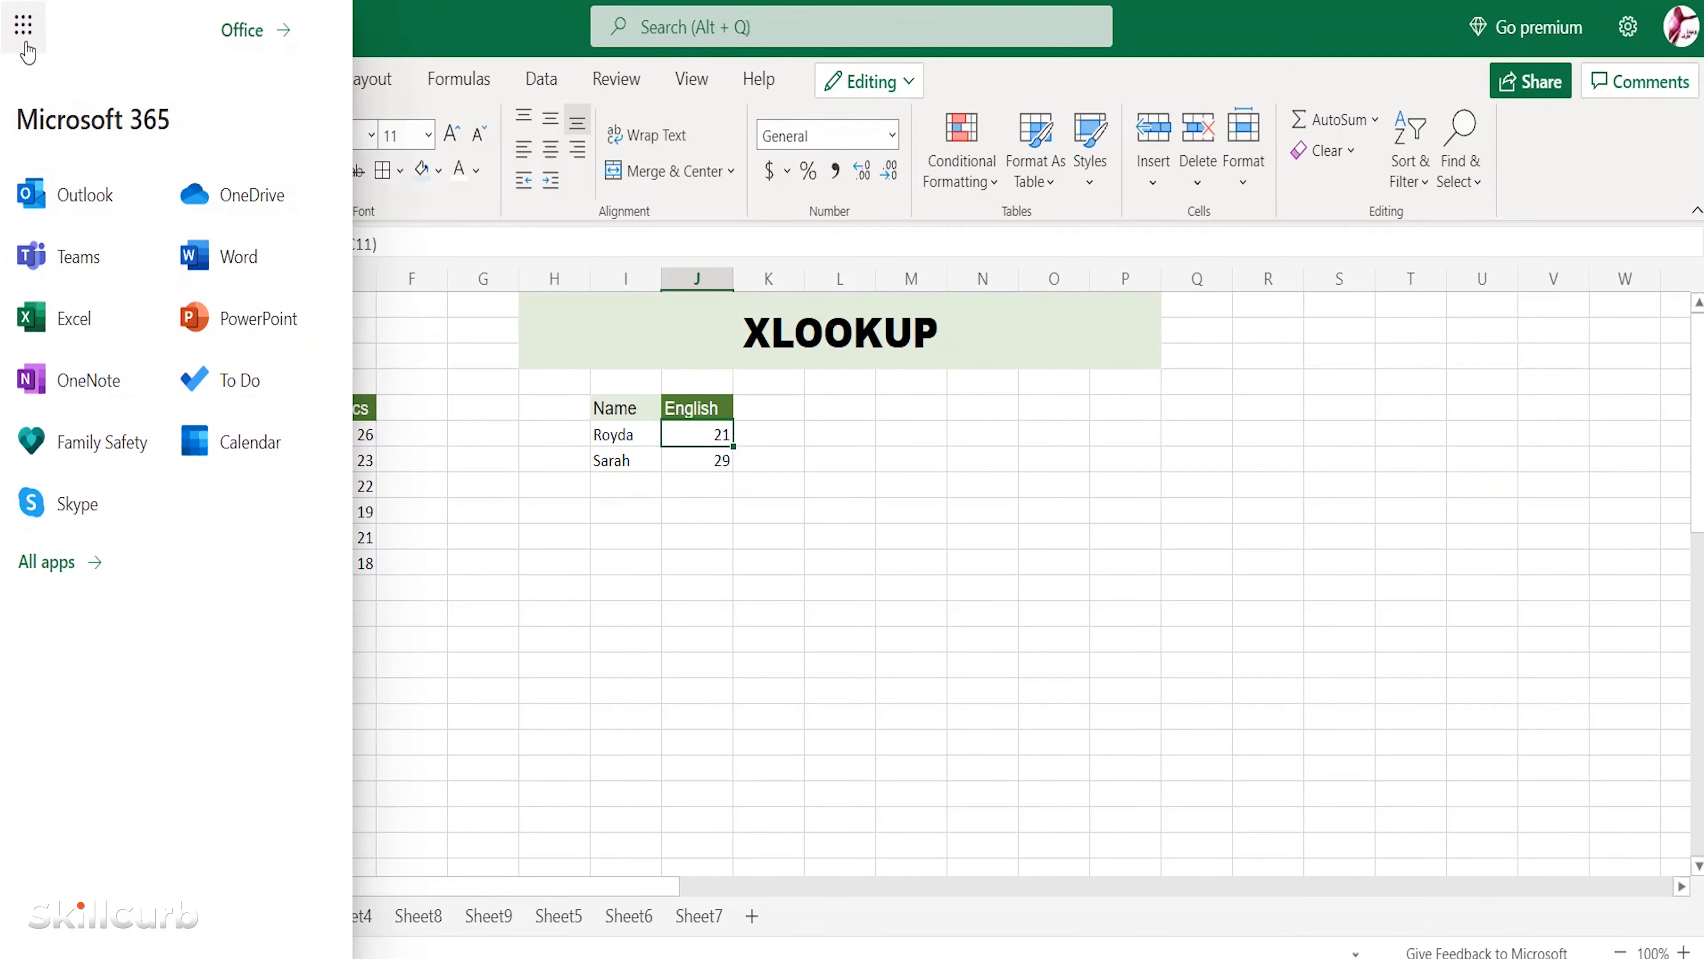
left_click(25, 45)
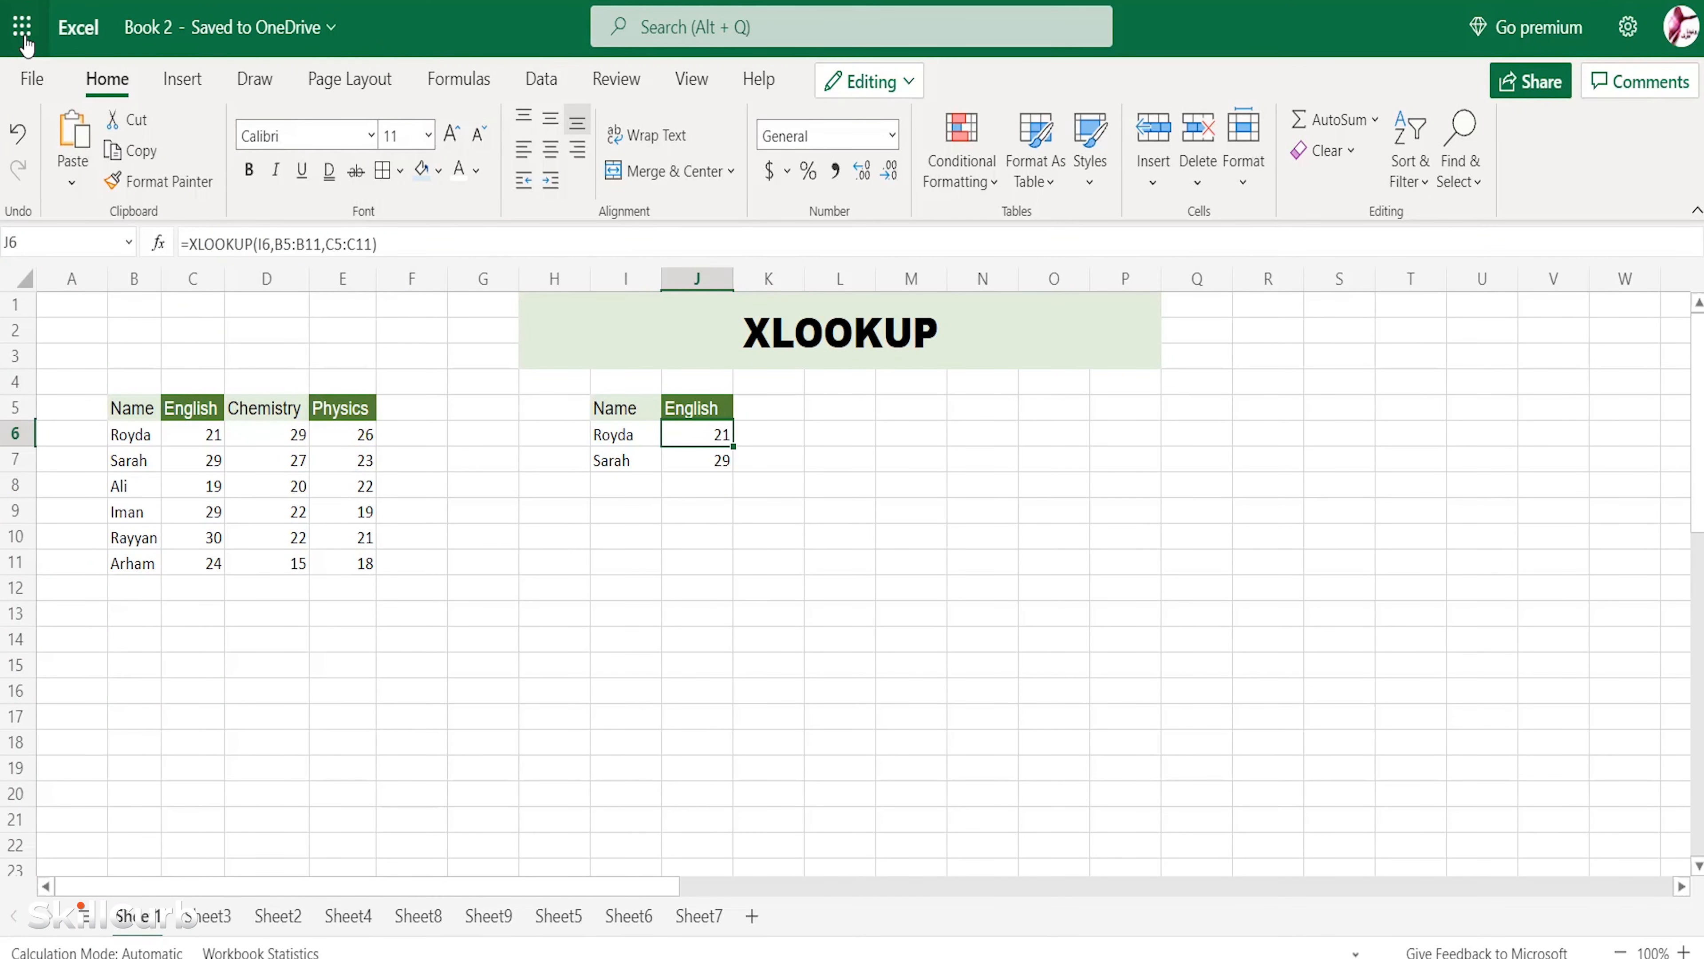
key("ctrl+plus")
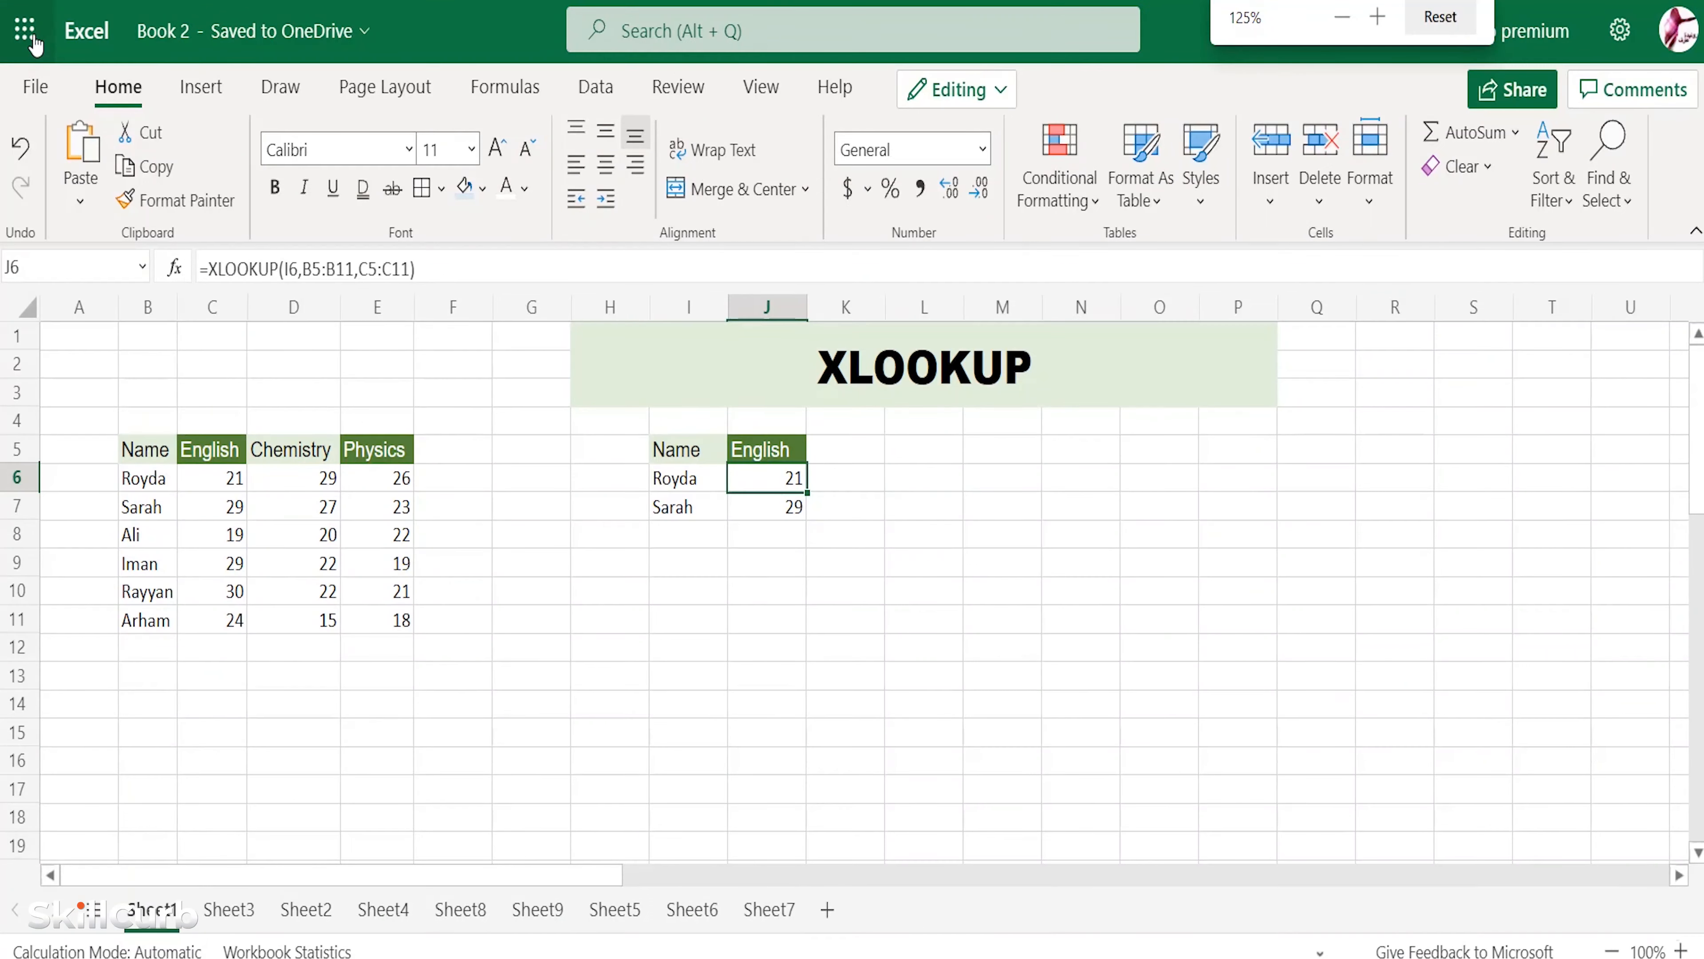
key("ctrl+plus")
key("ctrl+plus")
key("ctrl+plus")
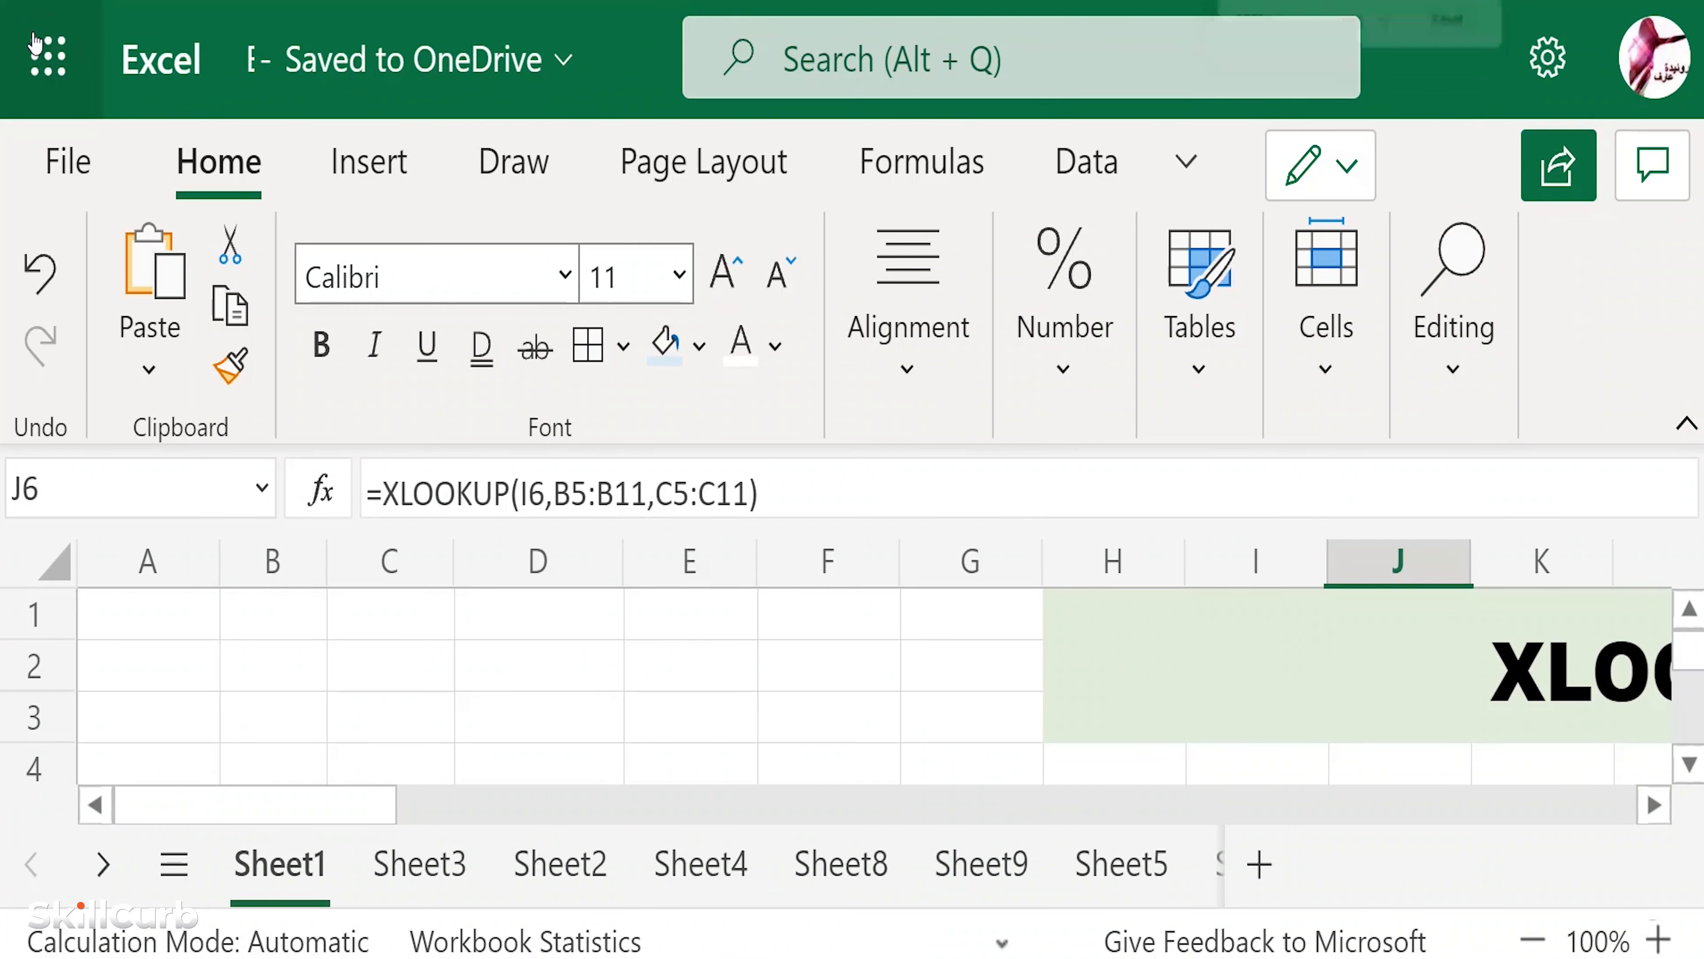
left_click(364, 480)
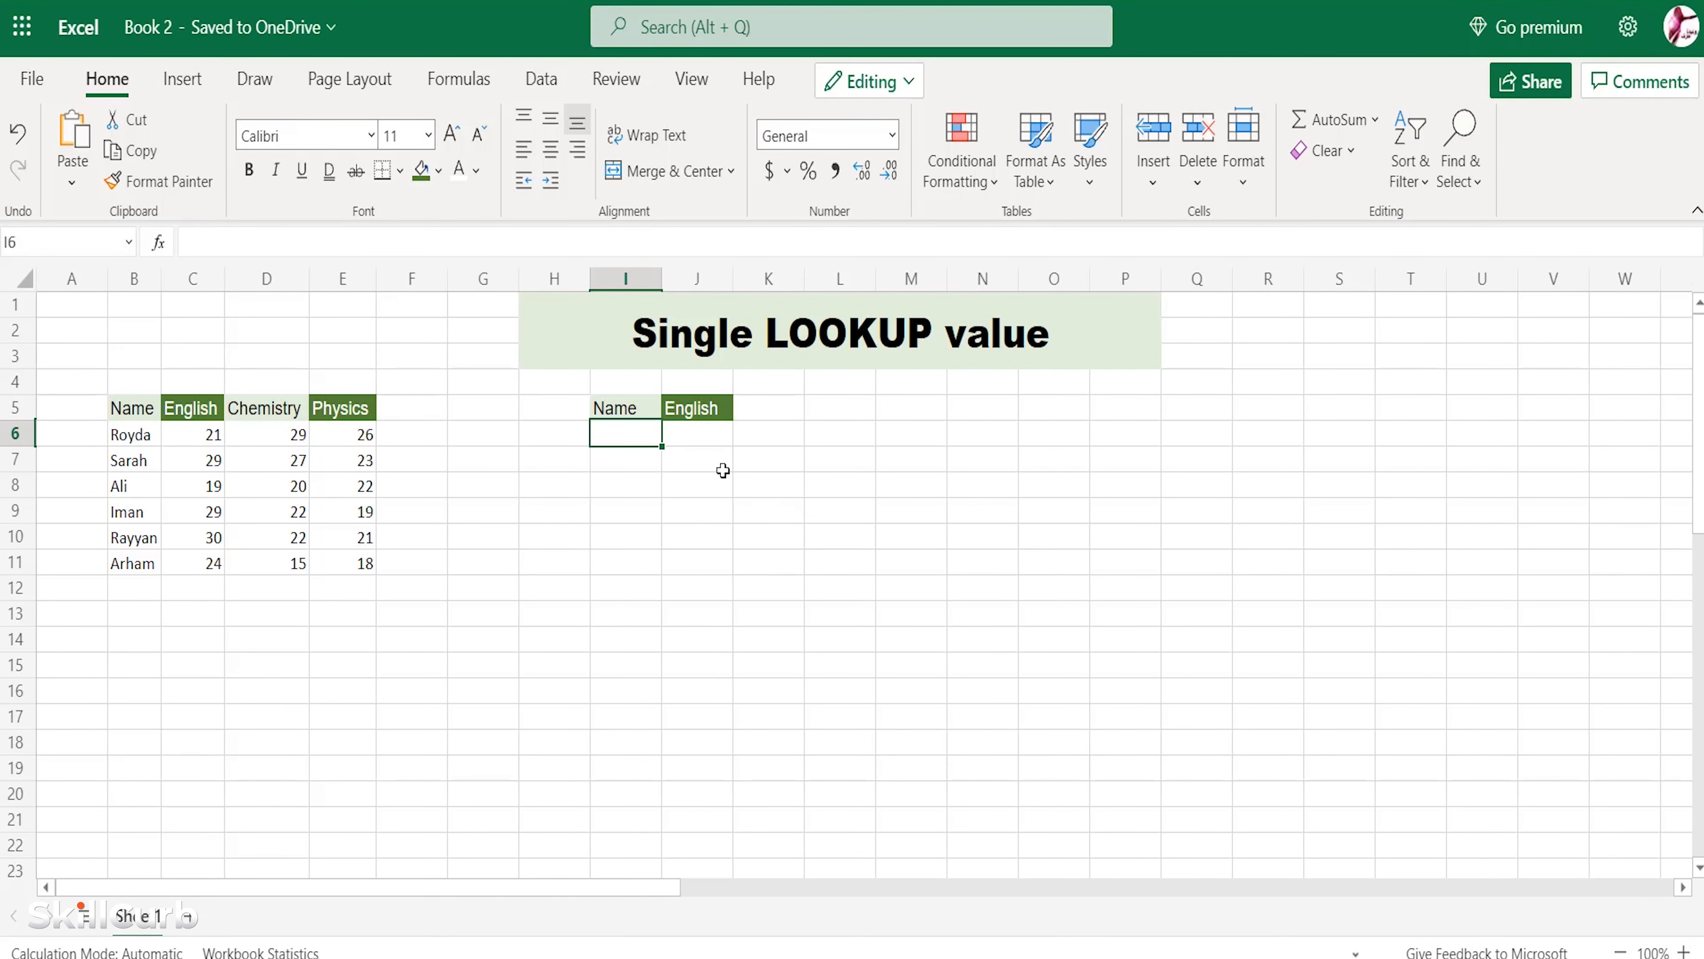
Enter the formula =XLOOKUP(I6,B5:B11,C5:C11) in J6 to return the English mark for the name in I6.
left_click(702, 437)
double_click(701, 437)
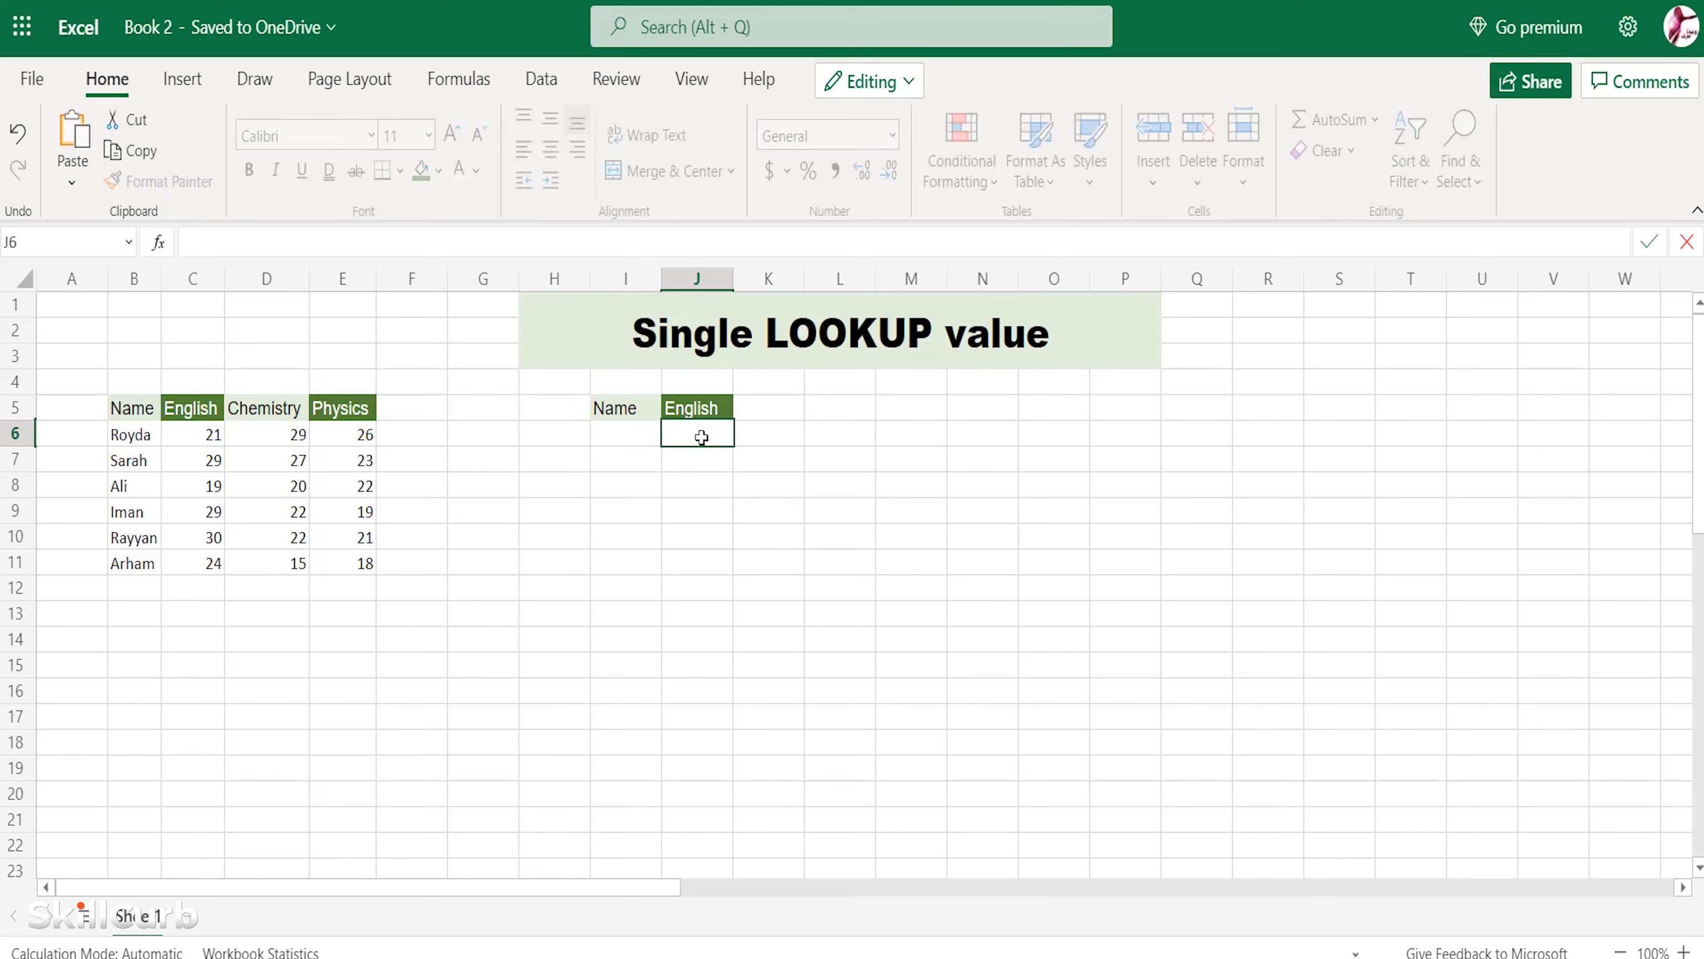
type("=xloo")
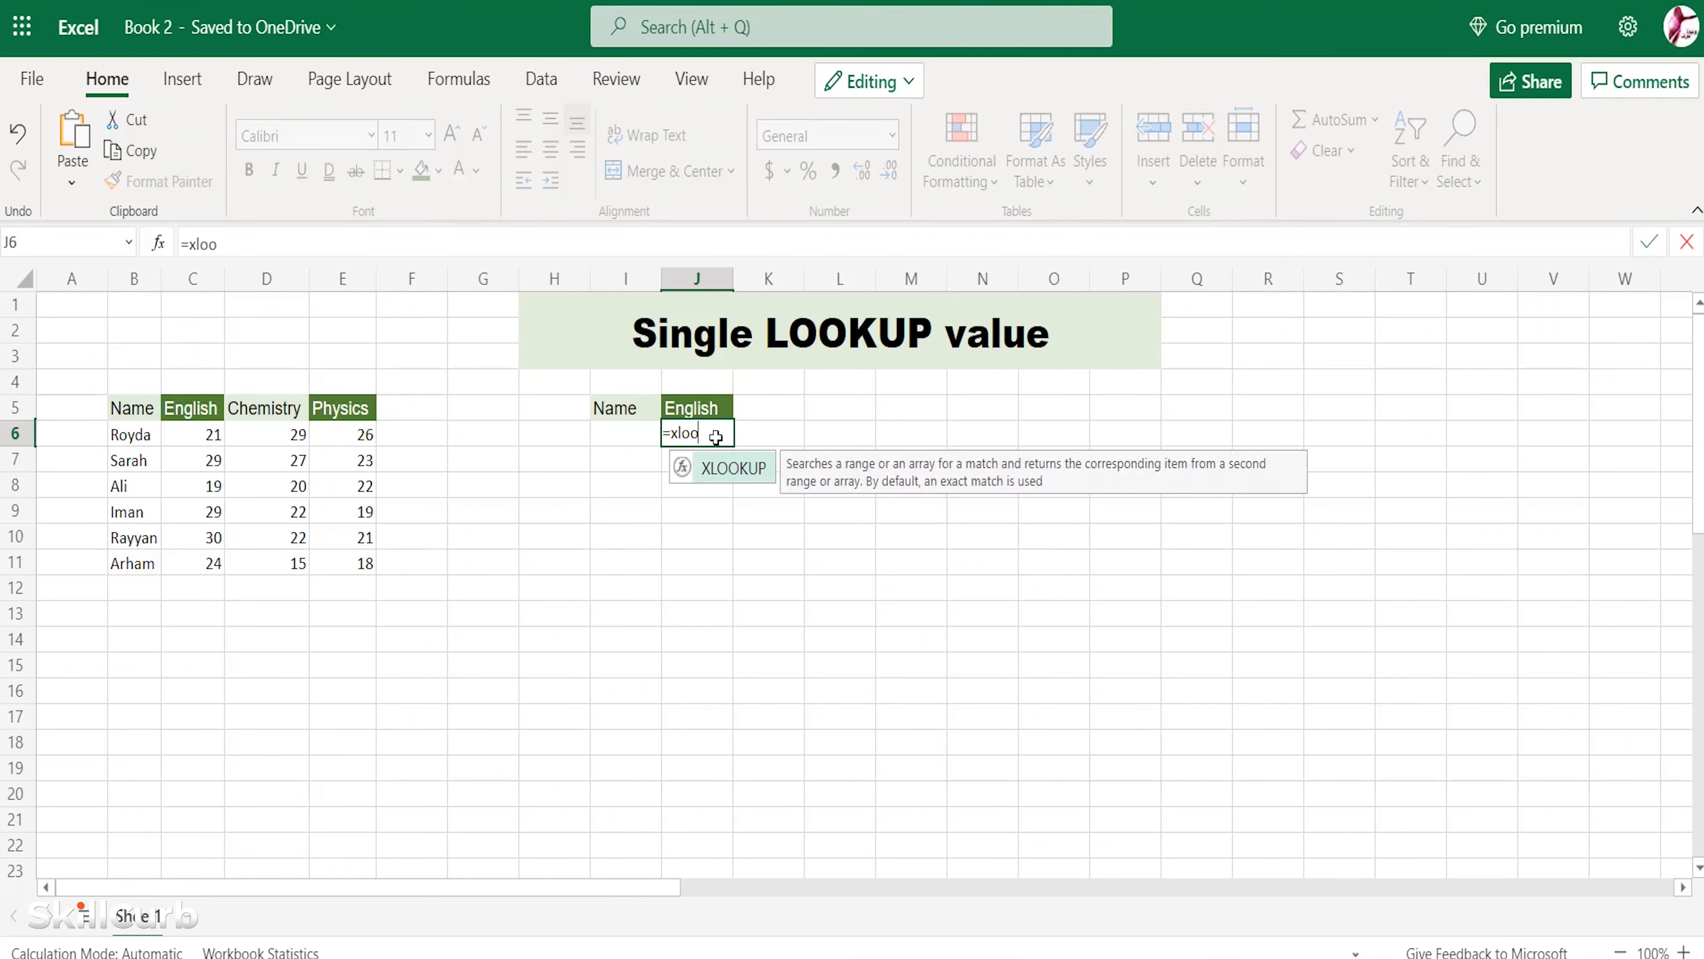
left_click(732, 470)
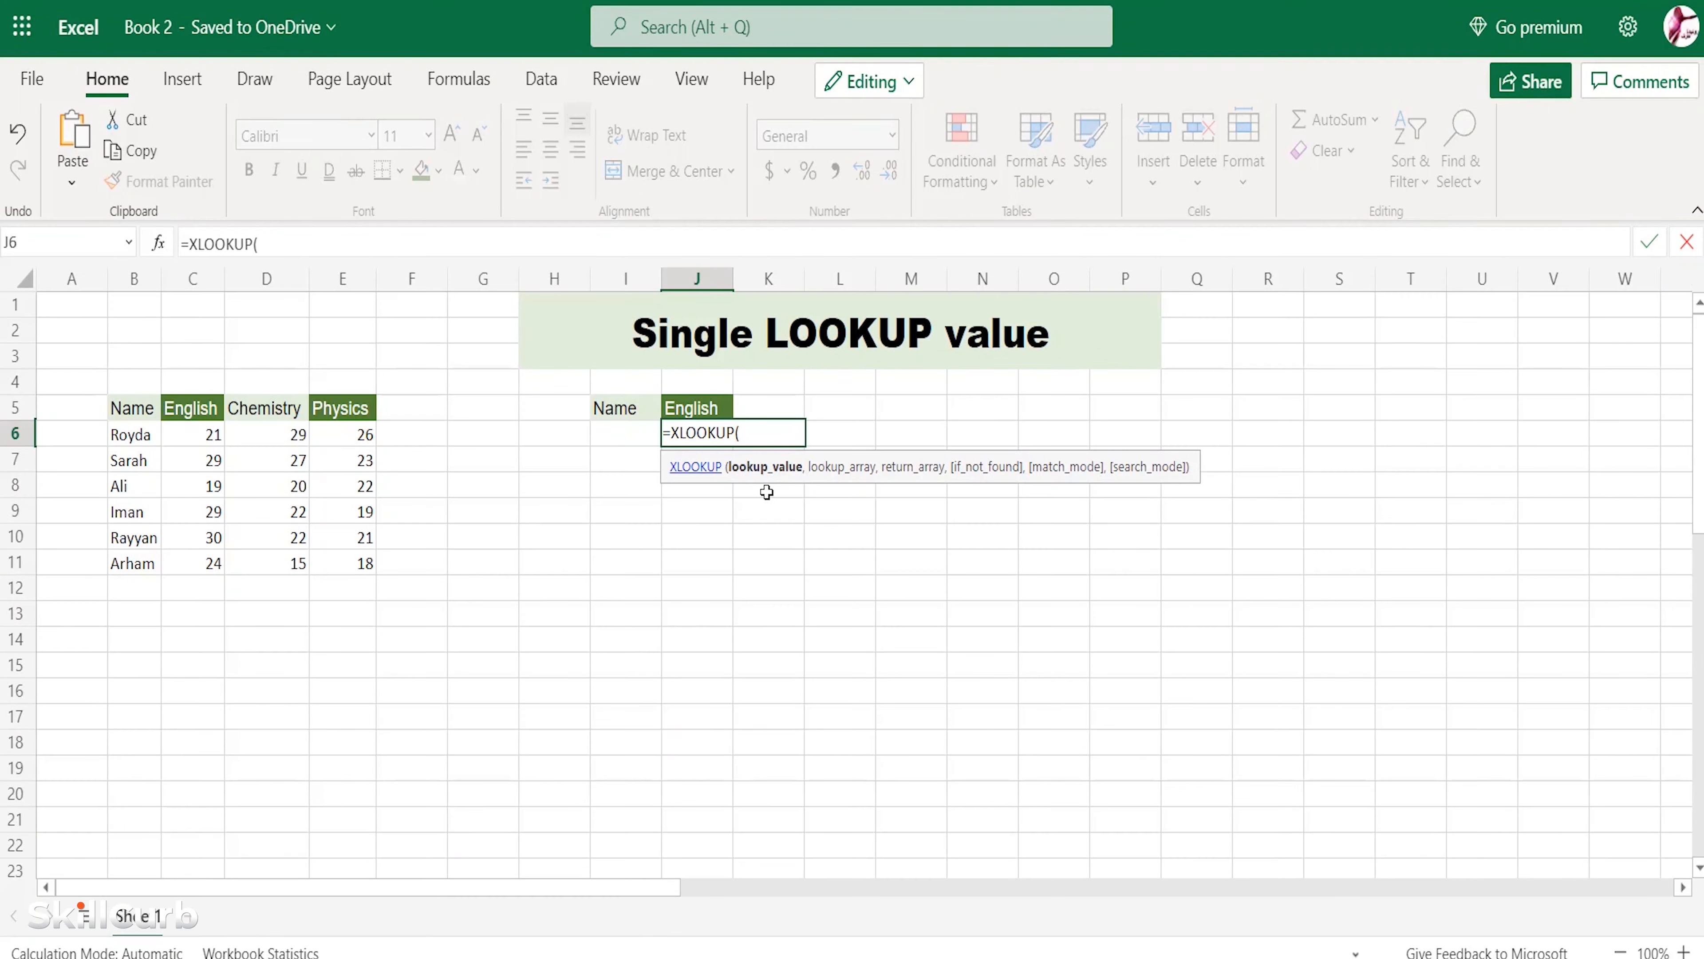
left_click(619, 437)
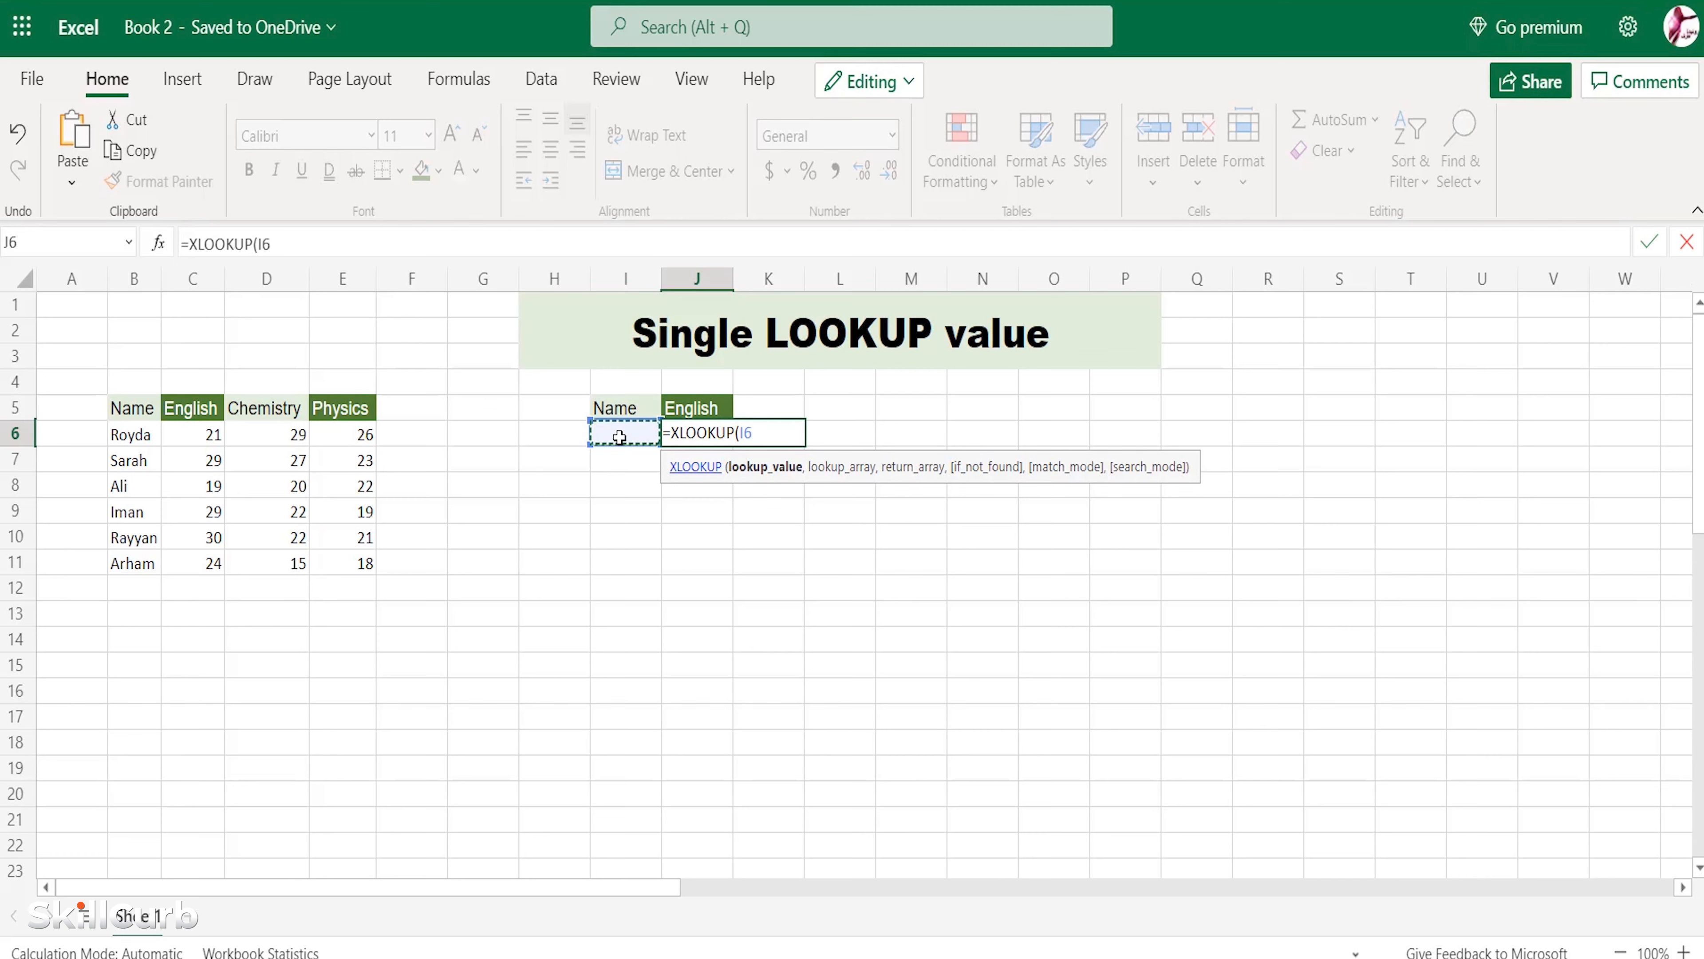
type(",")
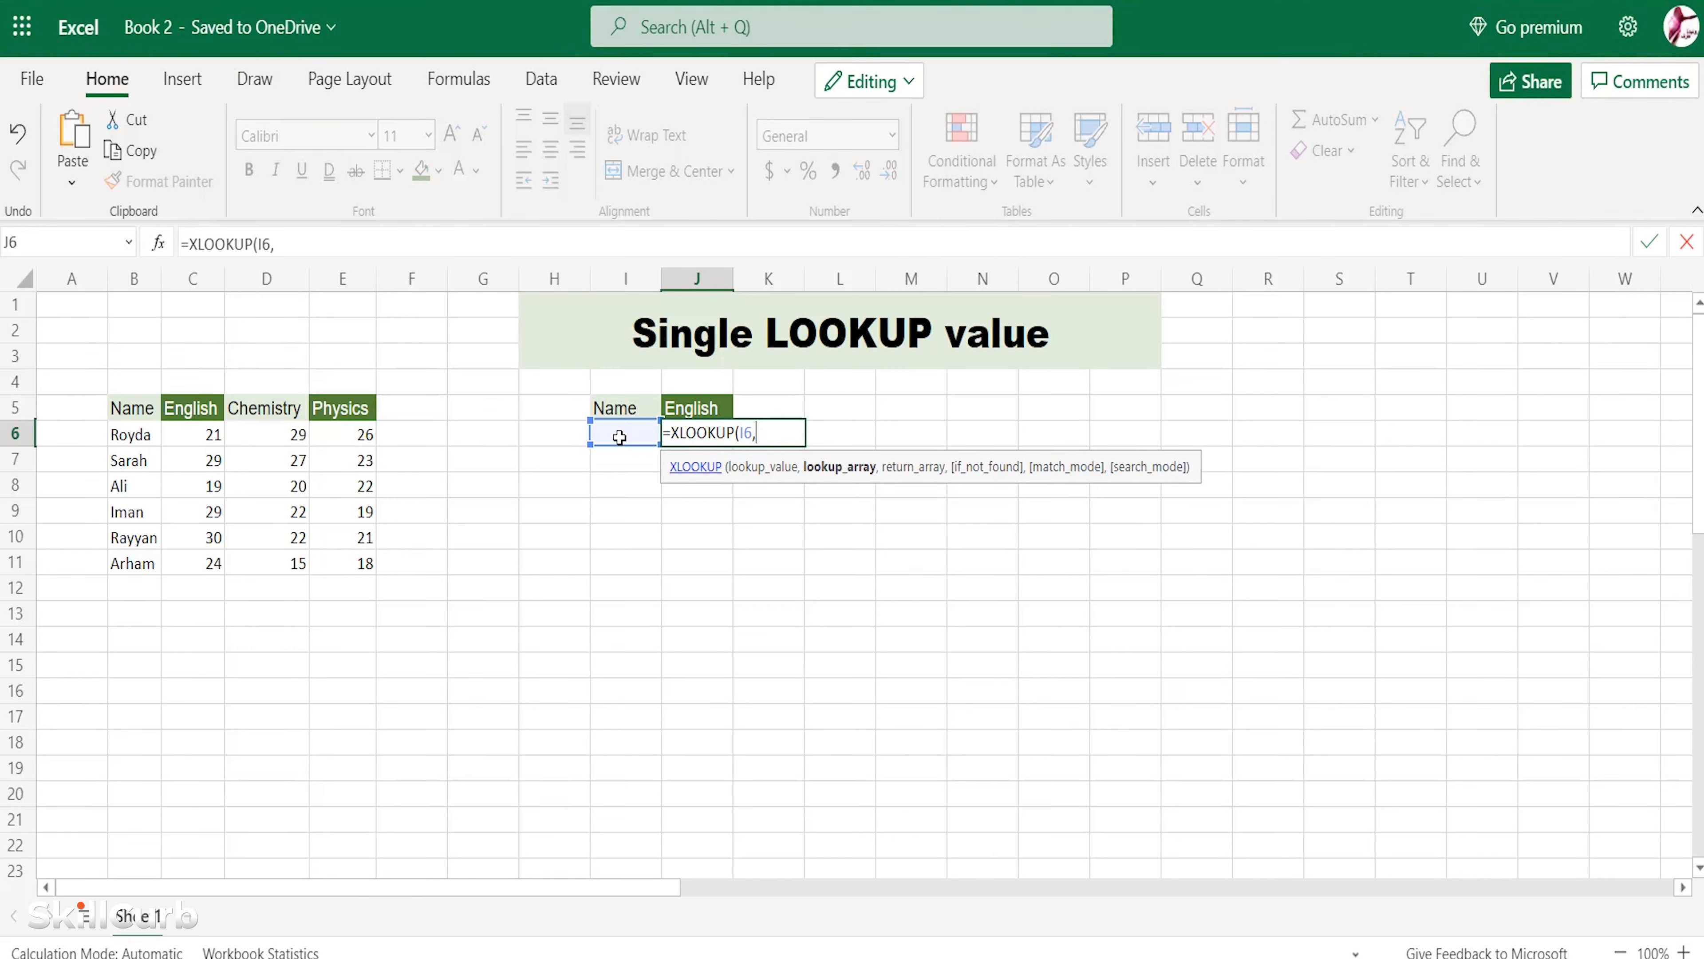
left_click(137, 410)
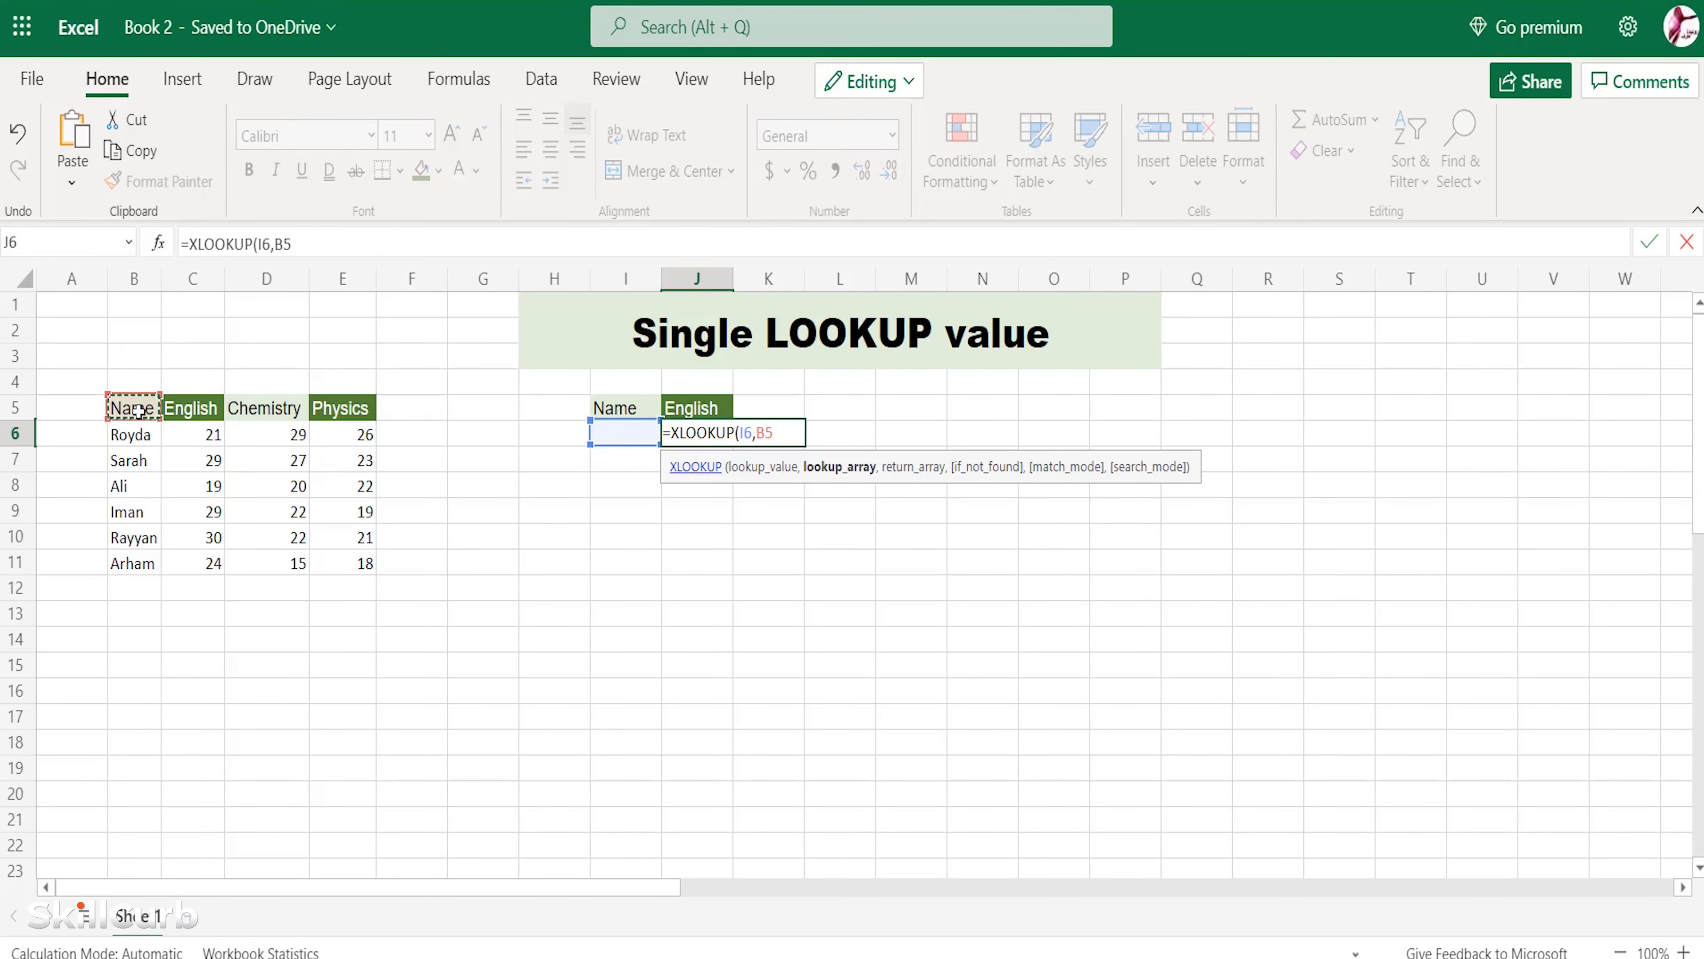
left_click_drag(137, 411, 144, 564)
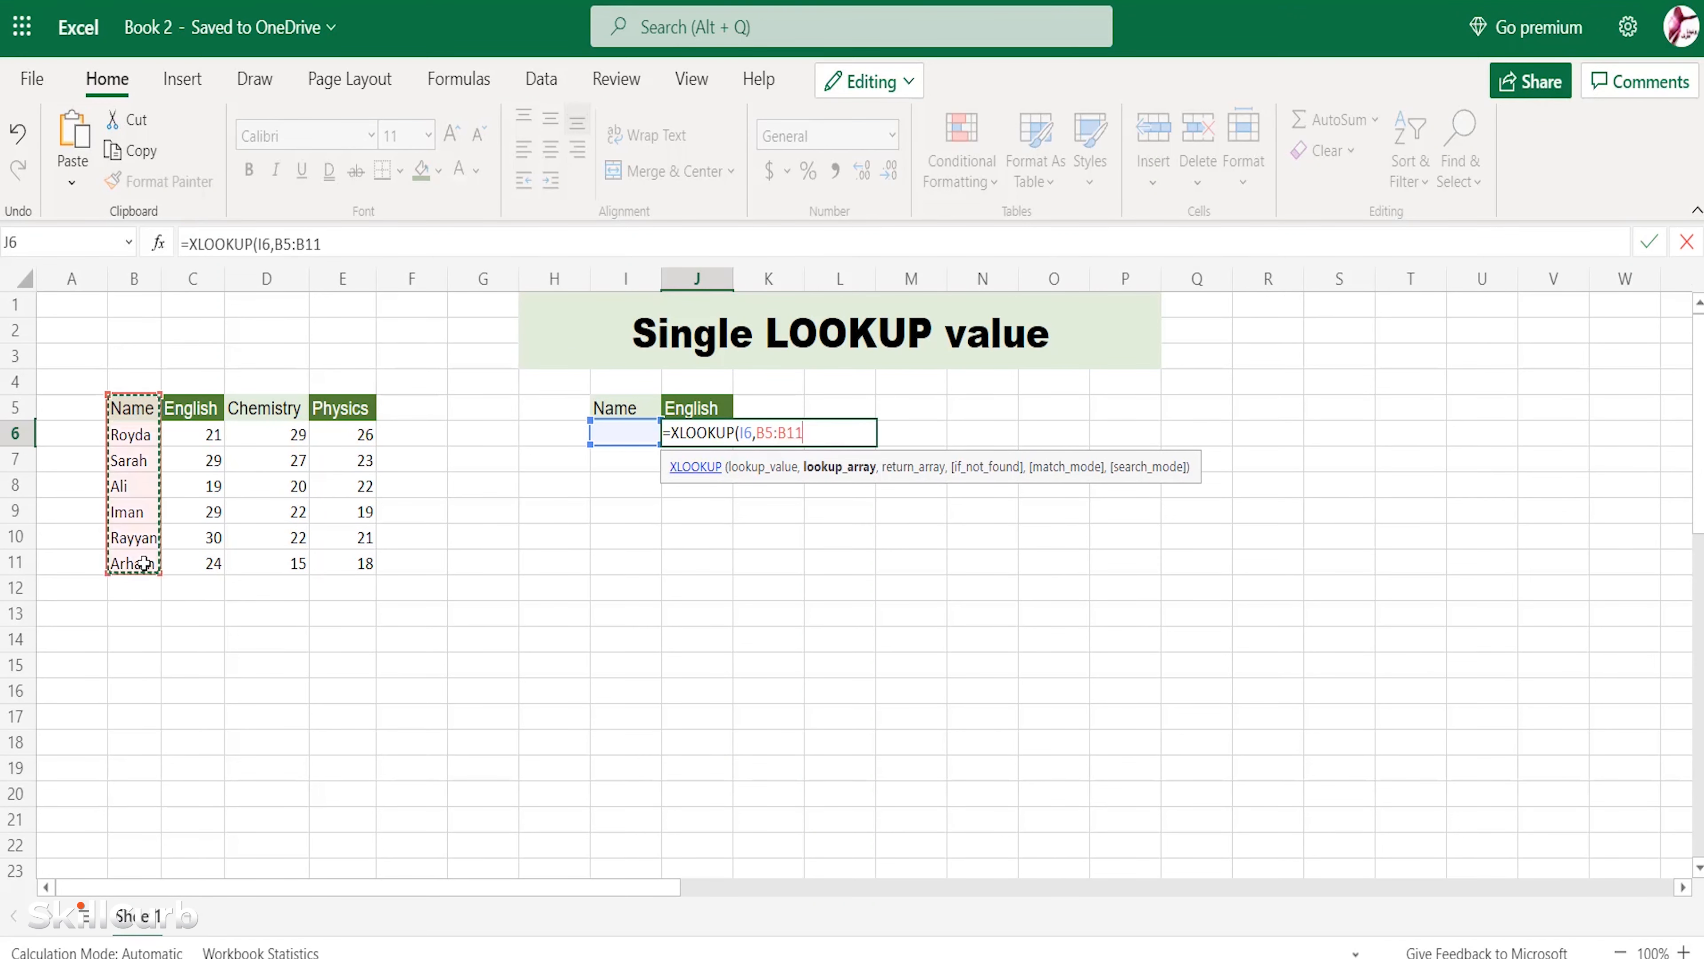
type(",")
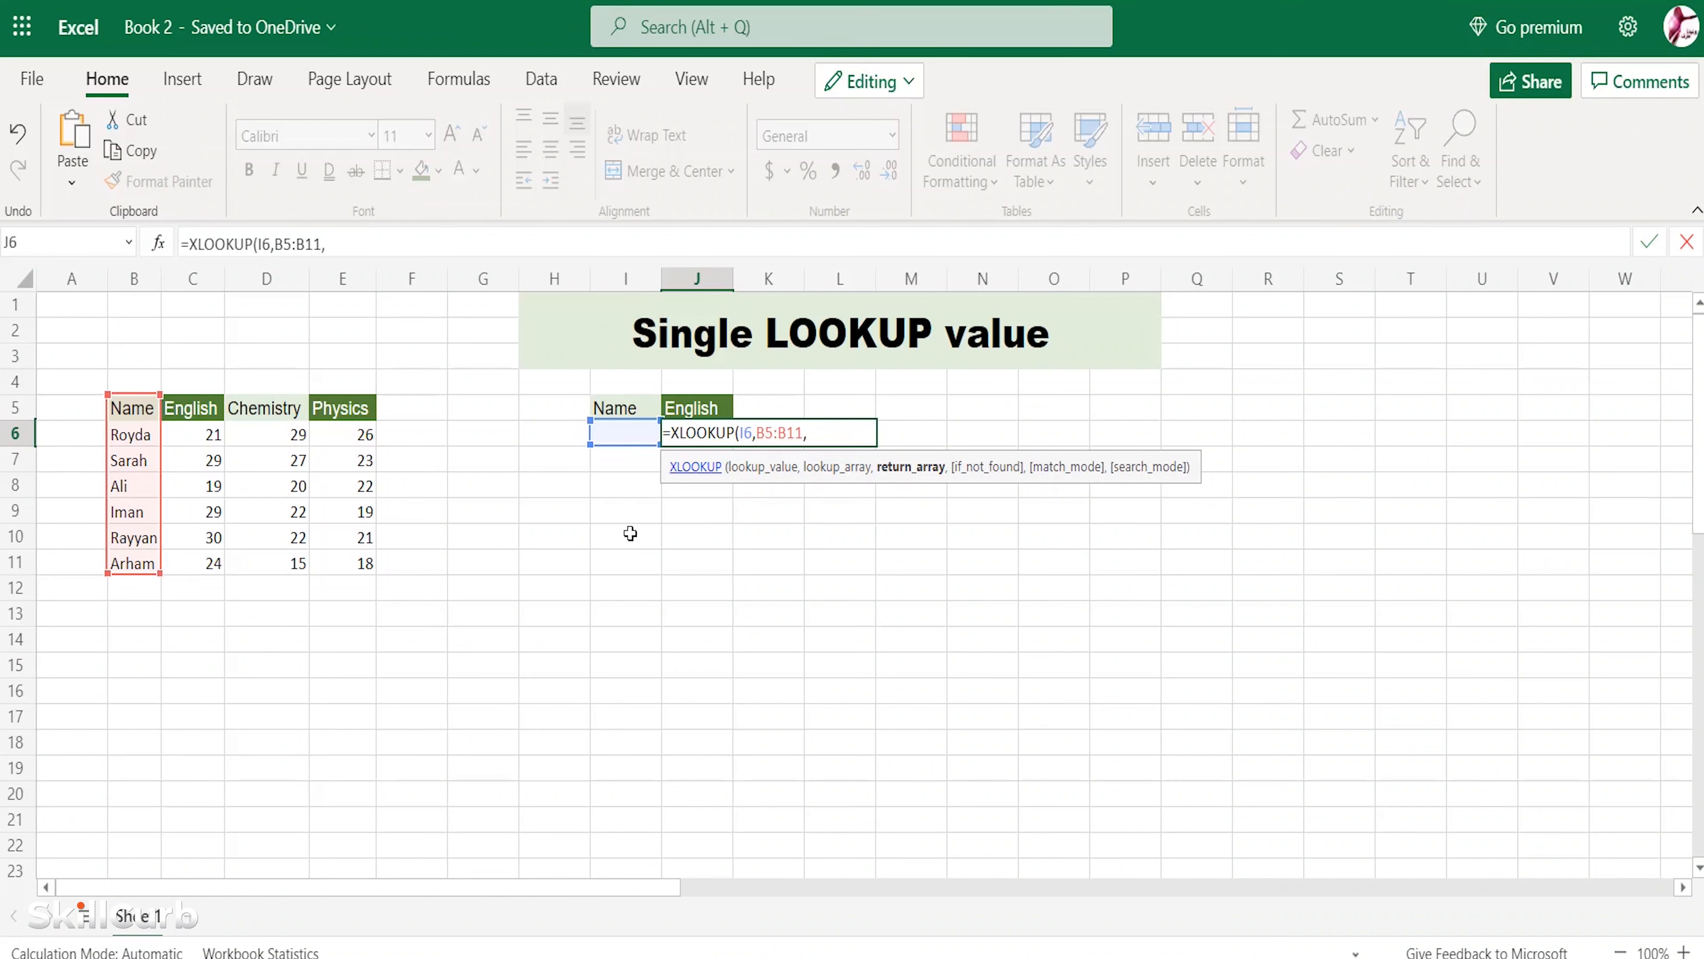
left_click(189, 407)
left_click_drag(195, 516, 198, 559)
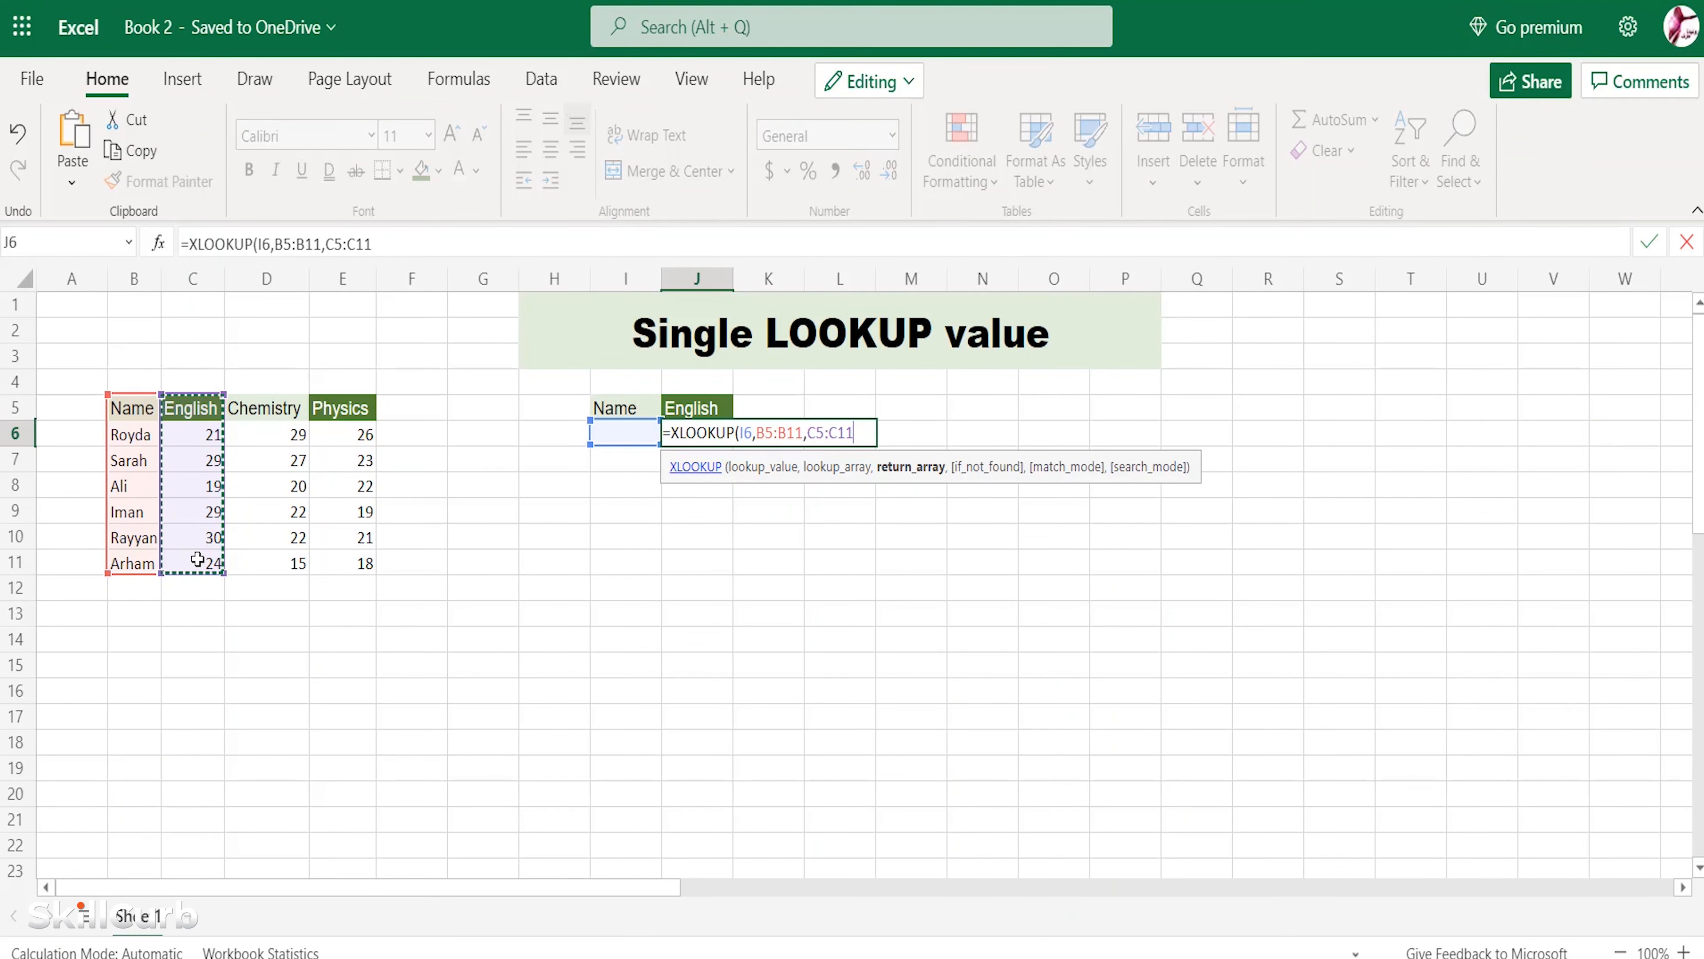
type(")")
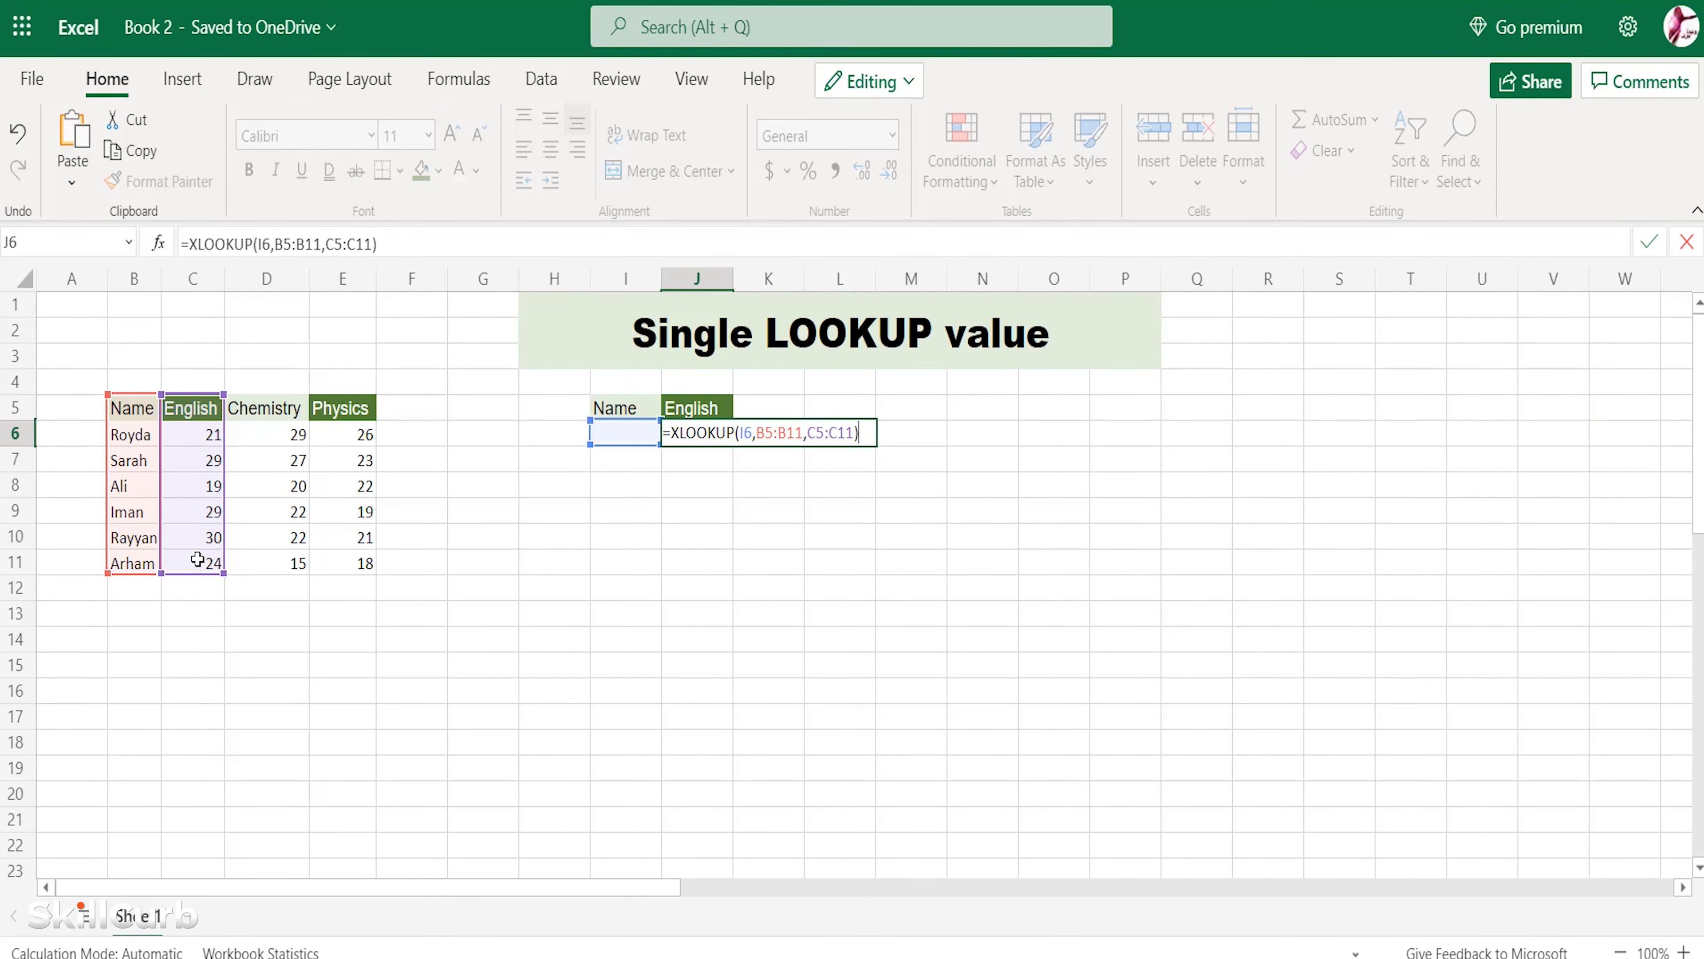
key("Return")
Enter the student name from B6 as the lookup value in I6.
left_click(635, 431)
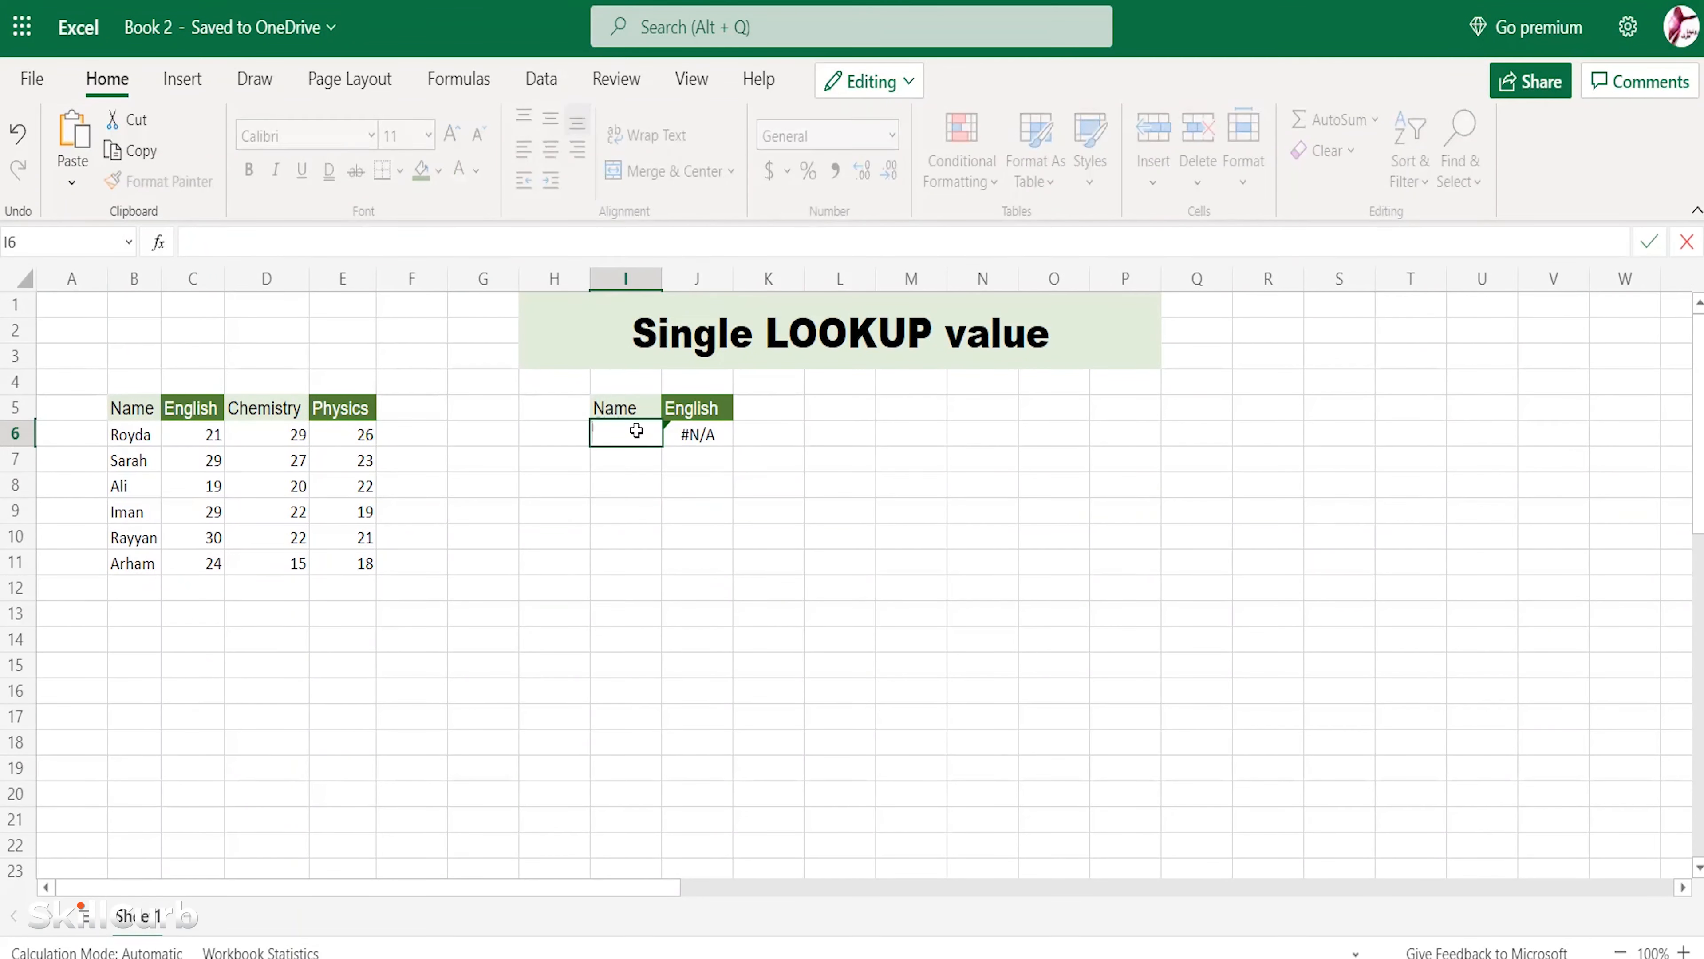
type("Royda")
key("Return")
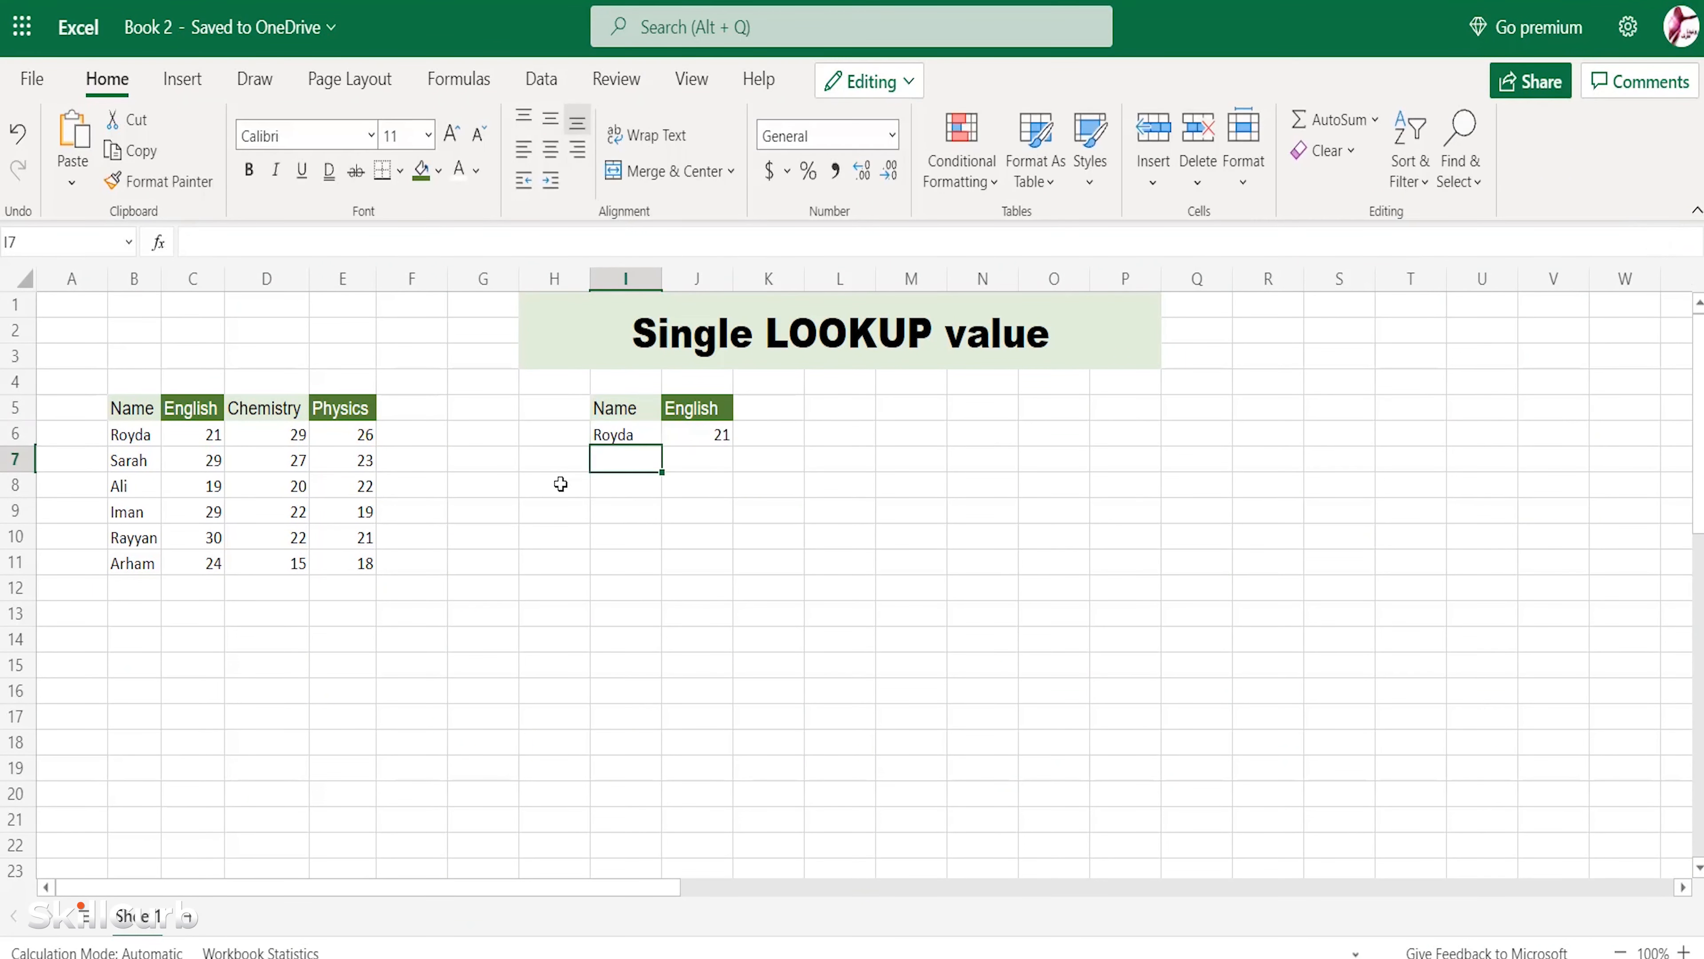
Fill the XLOOKUP formula from J6 down to J7 and enter the student name from B7 in I7.
left_click(721, 440)
mouse_move(733, 447)
left_mouse_down()
mouse_move(780, 465)
mouse_move(724, 464)
left_mouse_up()
left_click(632, 463)
type("Sarah")
key("Return")
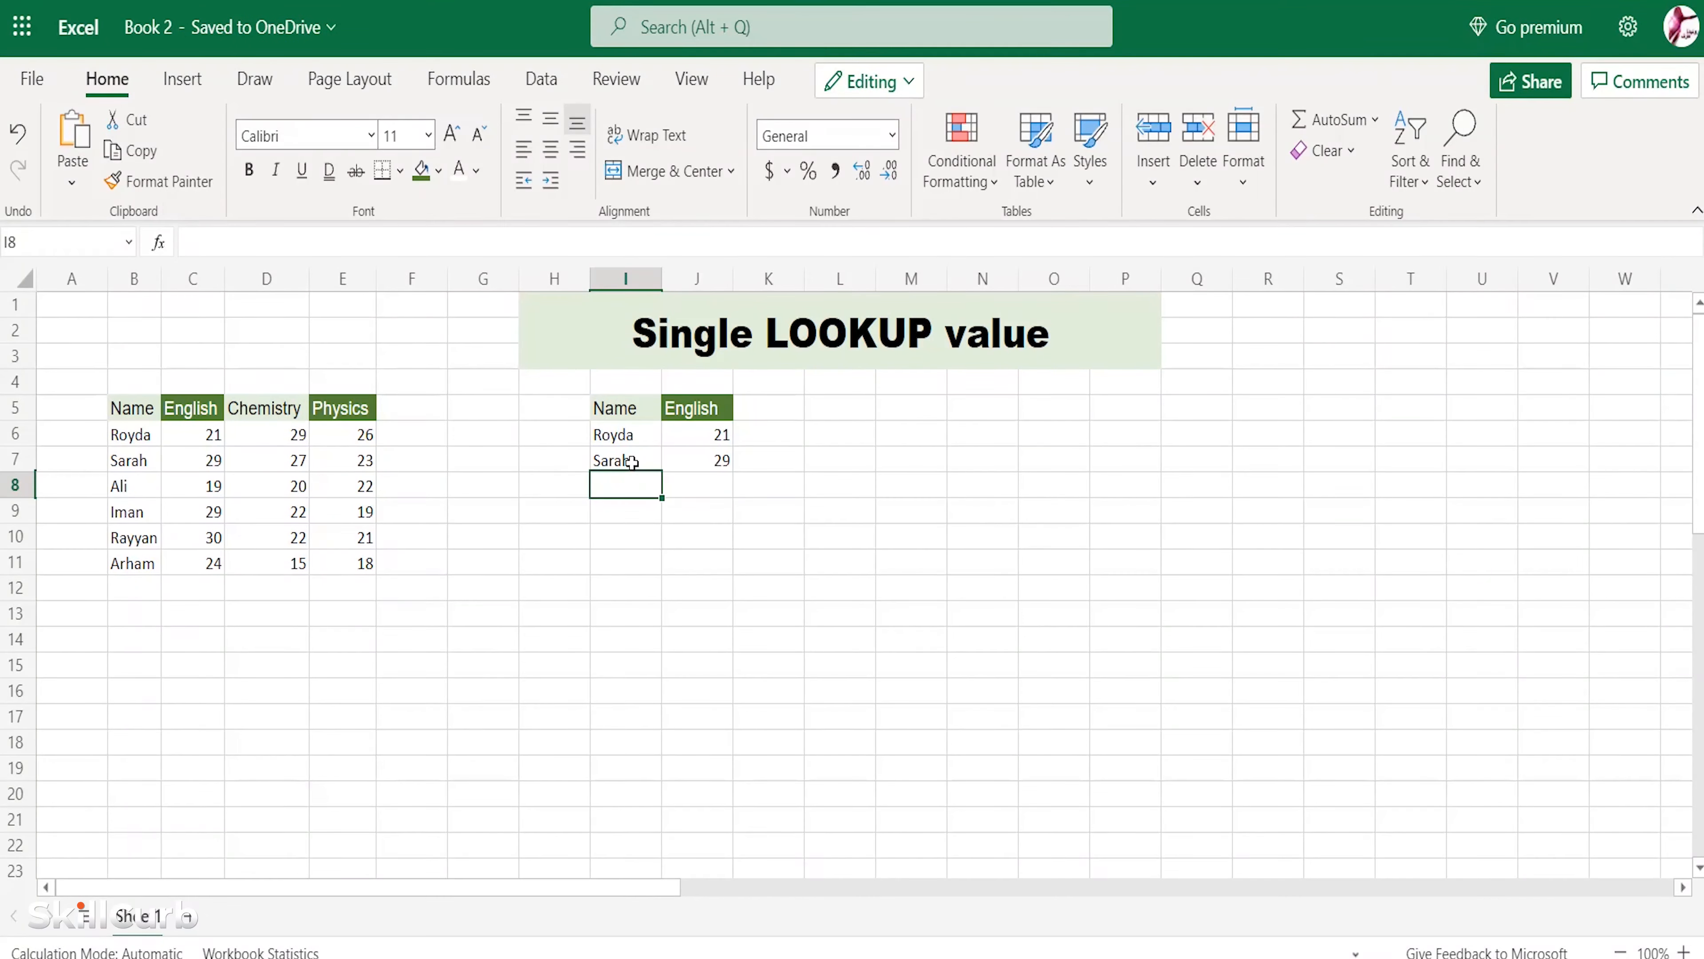
left_click_drag(578, 389, 740, 473)
left_click_drag(95, 381, 229, 473)
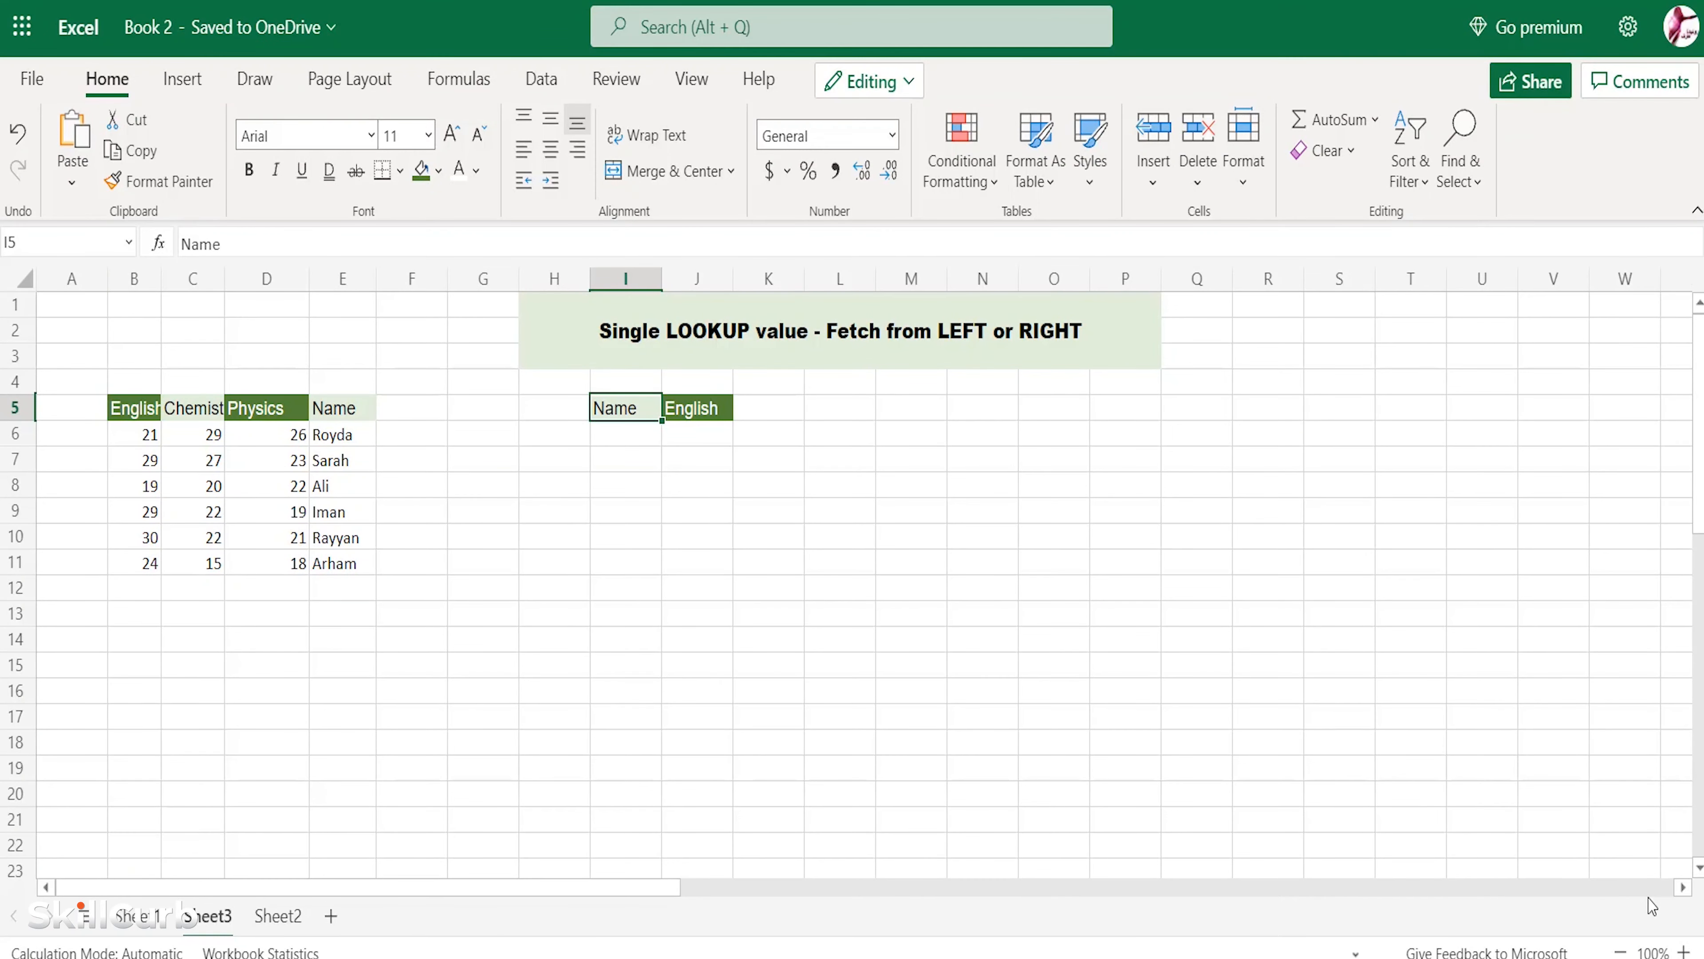
Enter =XLOOKUP(I6,E5:E11,B5:B11) in J6 of Sheet3 to fetch the English mark from the column left of the names.
left_click(680, 435)
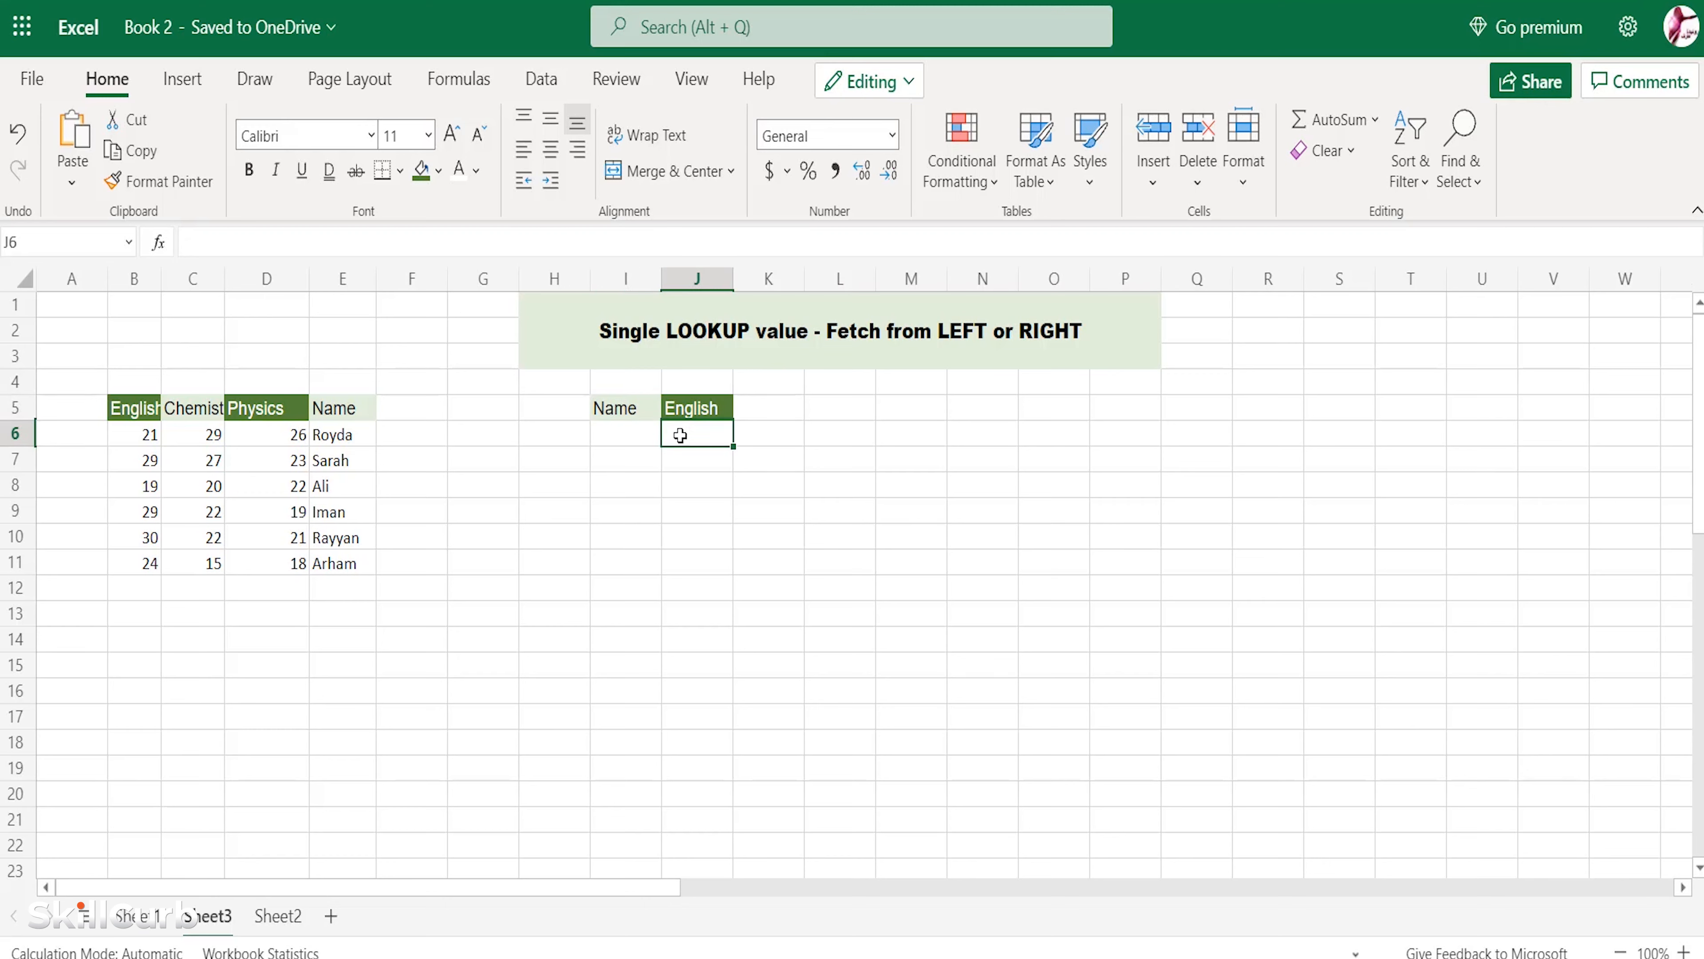
double_click(679, 435)
type("xlookup(")
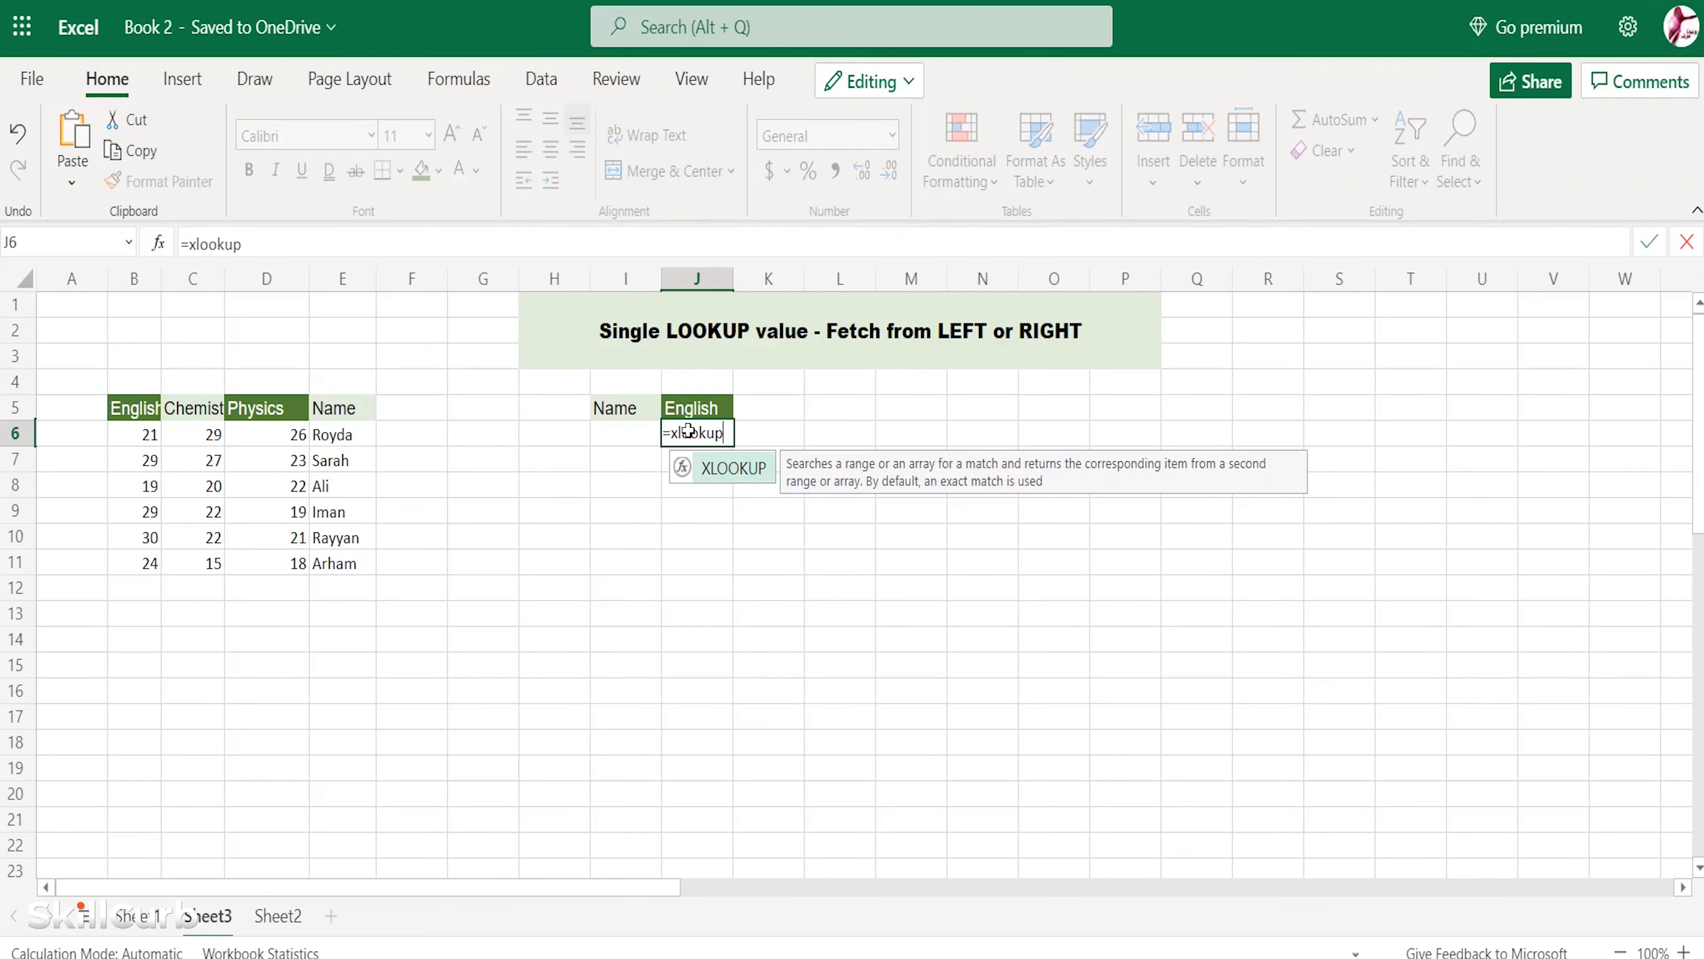
left_click(618, 434)
type(",")
left_click_drag(339, 409, 358, 562)
type(",")
left_click_drag(129, 409, 131, 568)
type(")")
key("Return")
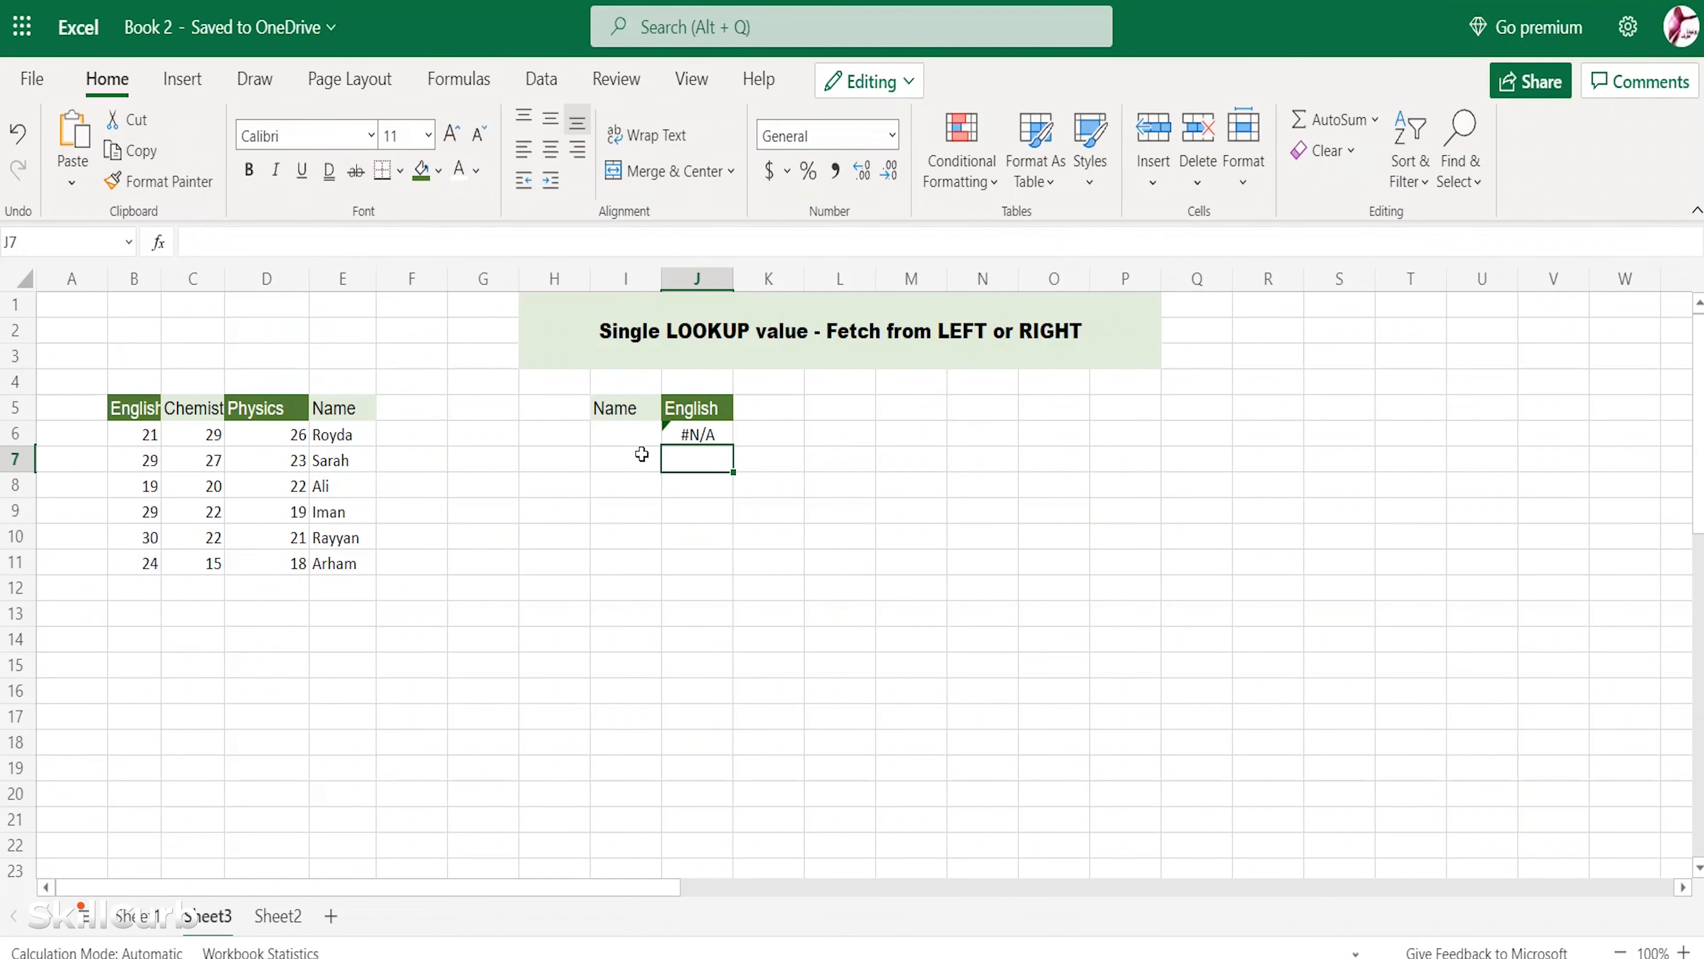
Enter the student name from E9 as the lookup value in I6 of Sheet3.
left_click(635, 430)
type("iman")
key("Return")
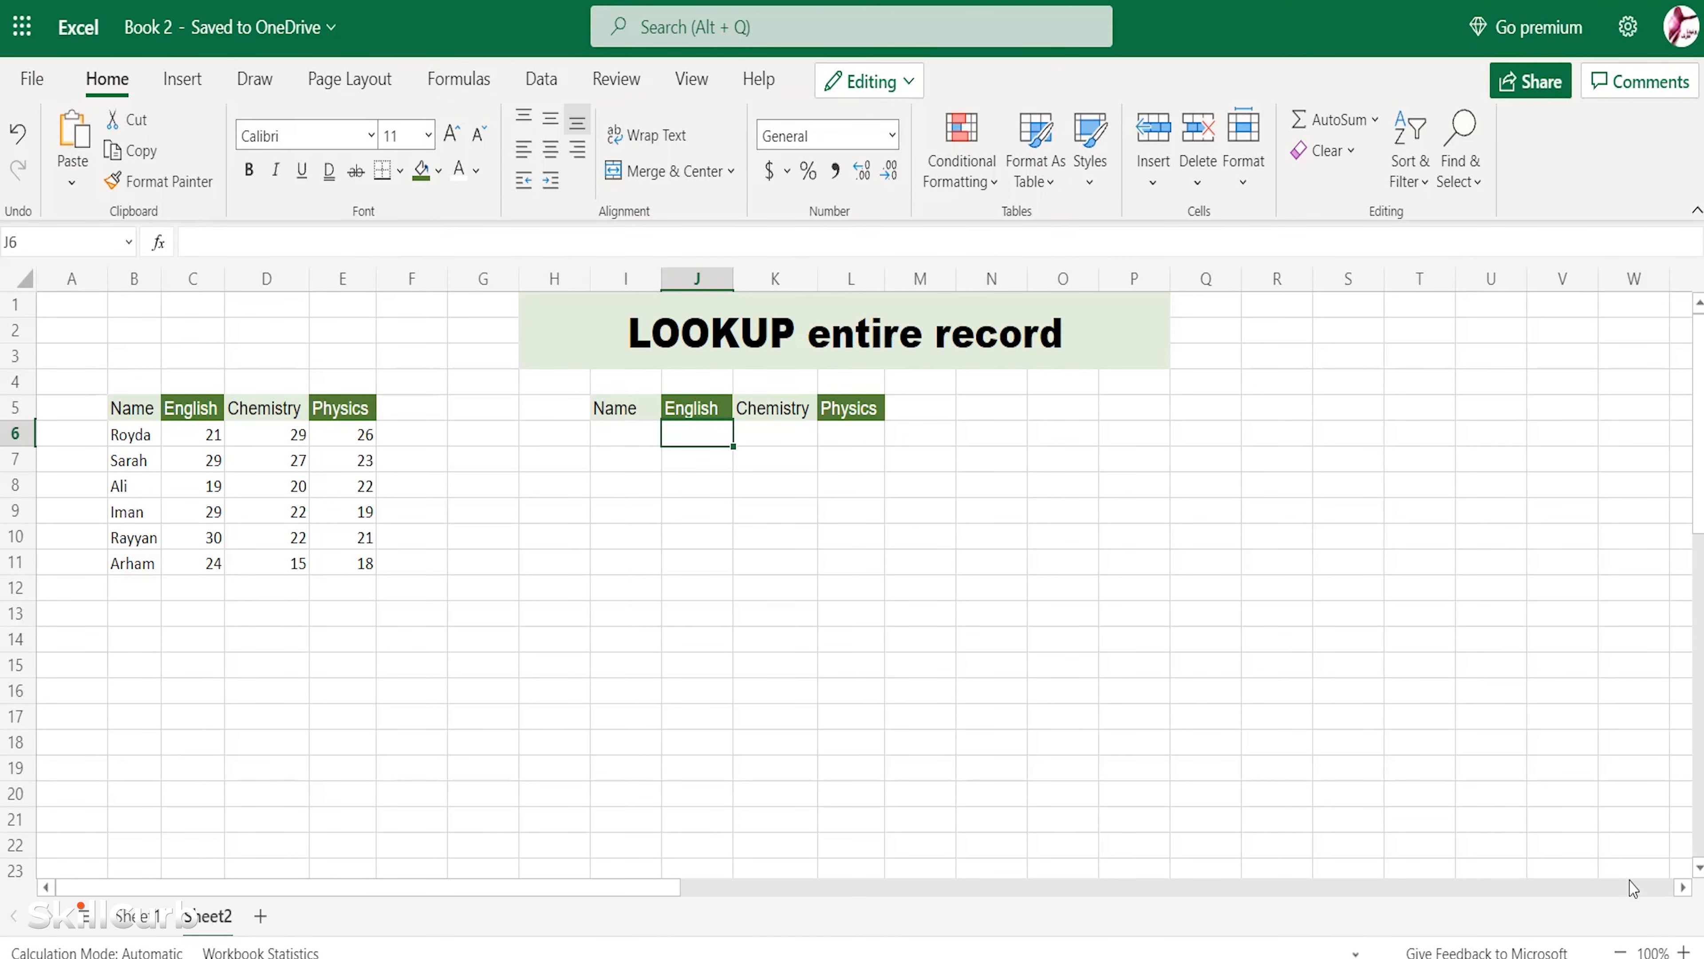
Enter =XLOOKUP(I6,B5:B11,C5:E11) in J6 of Sheet2 to return the English, Chemistry and Physics marks together.
double_click(708, 434)
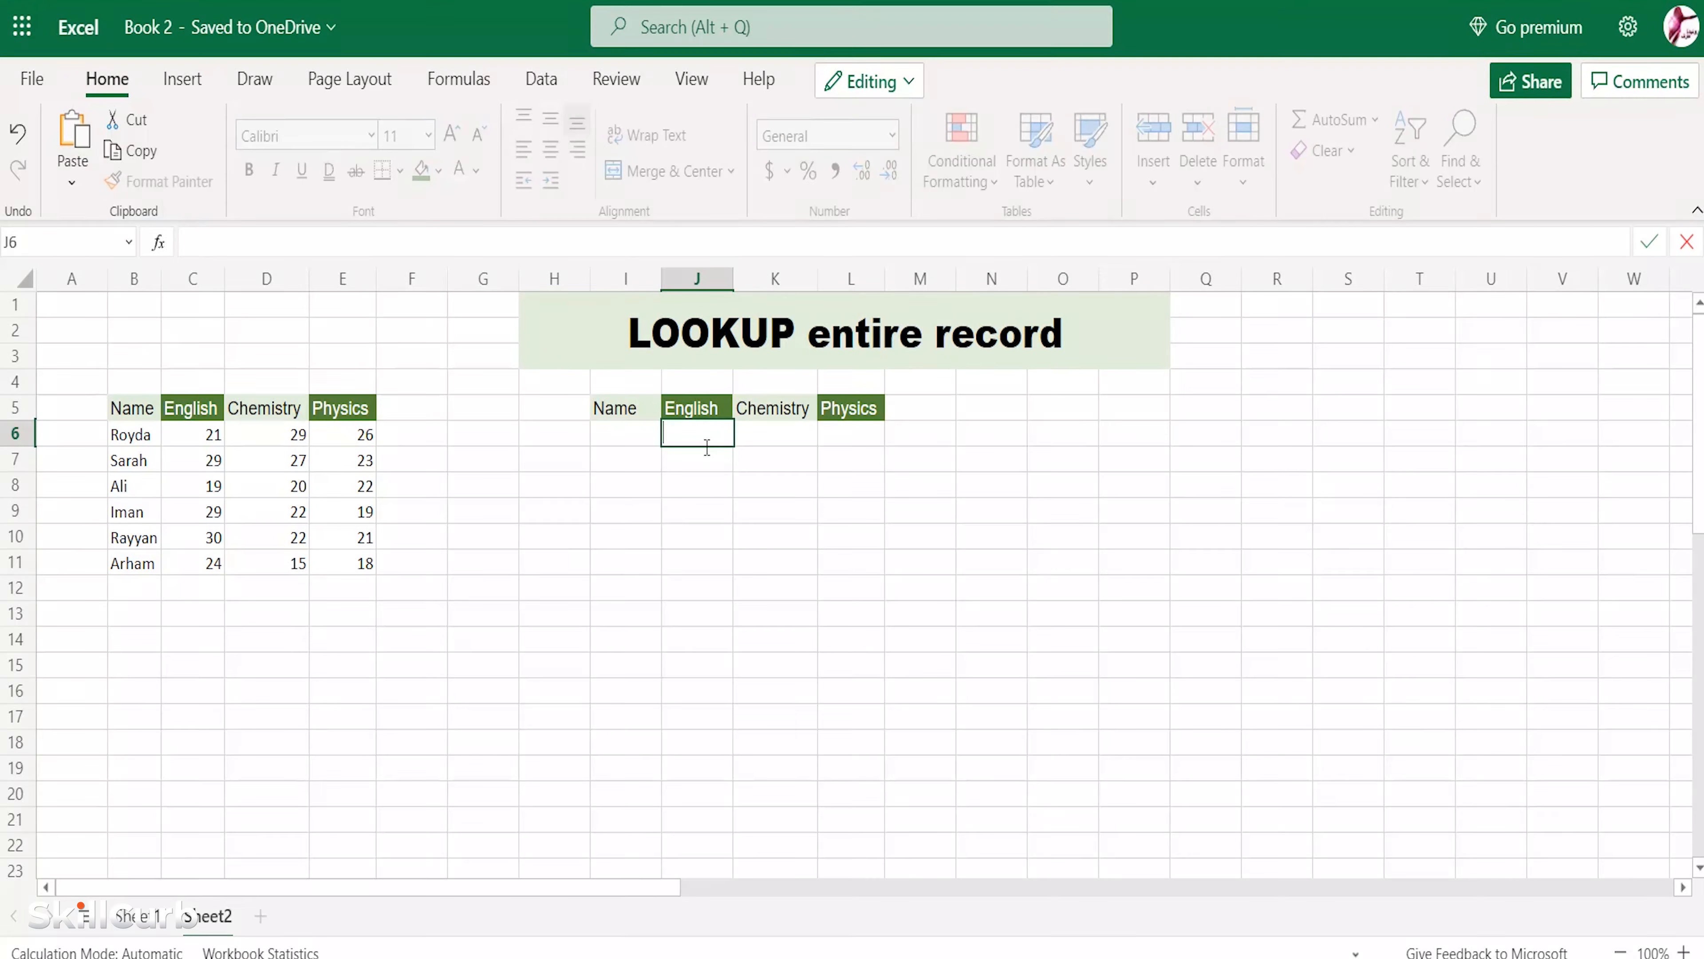
type("=xloo")
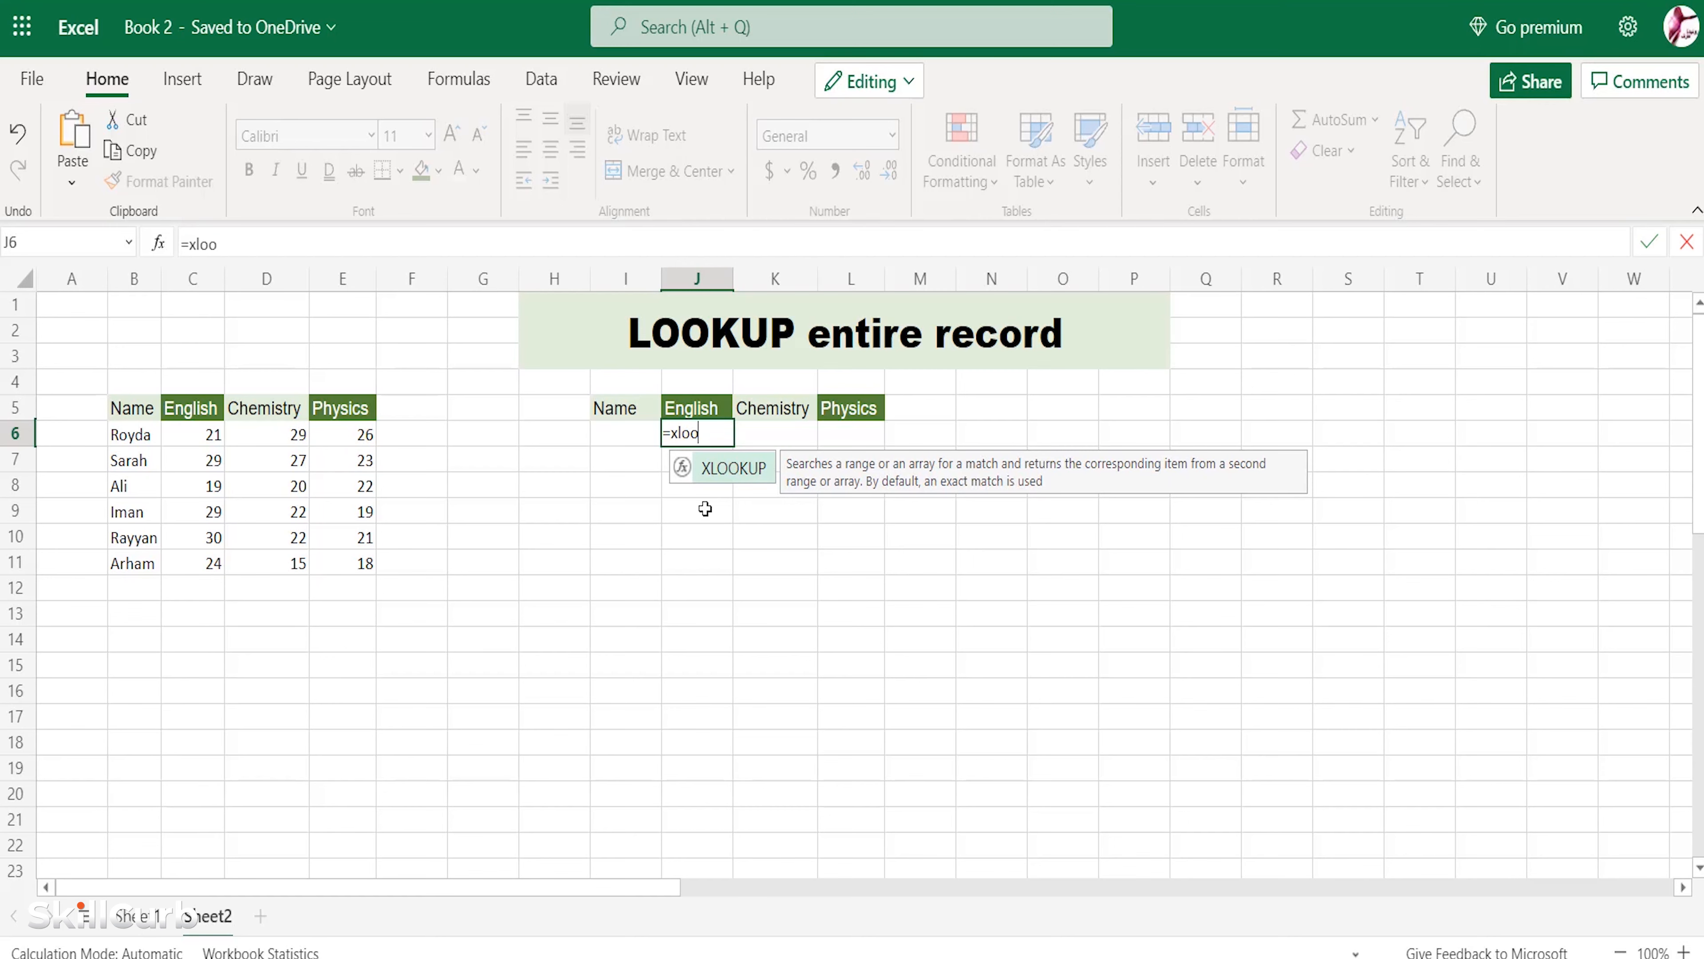
type("kup(")
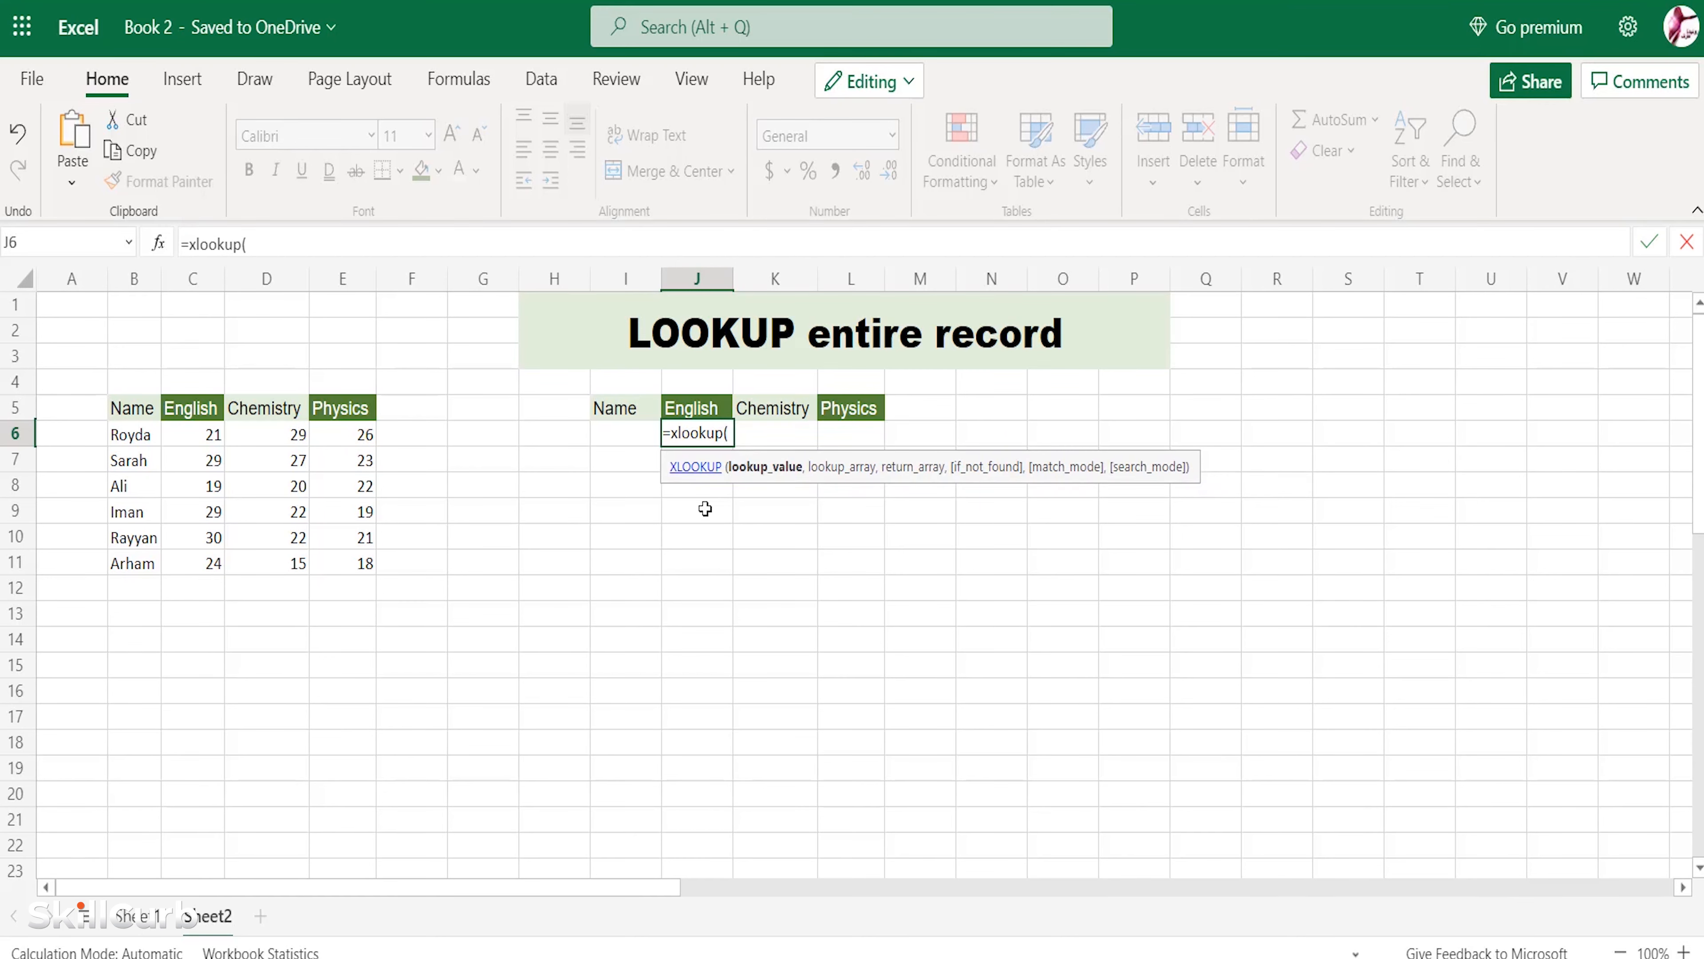
left_click(611, 434)
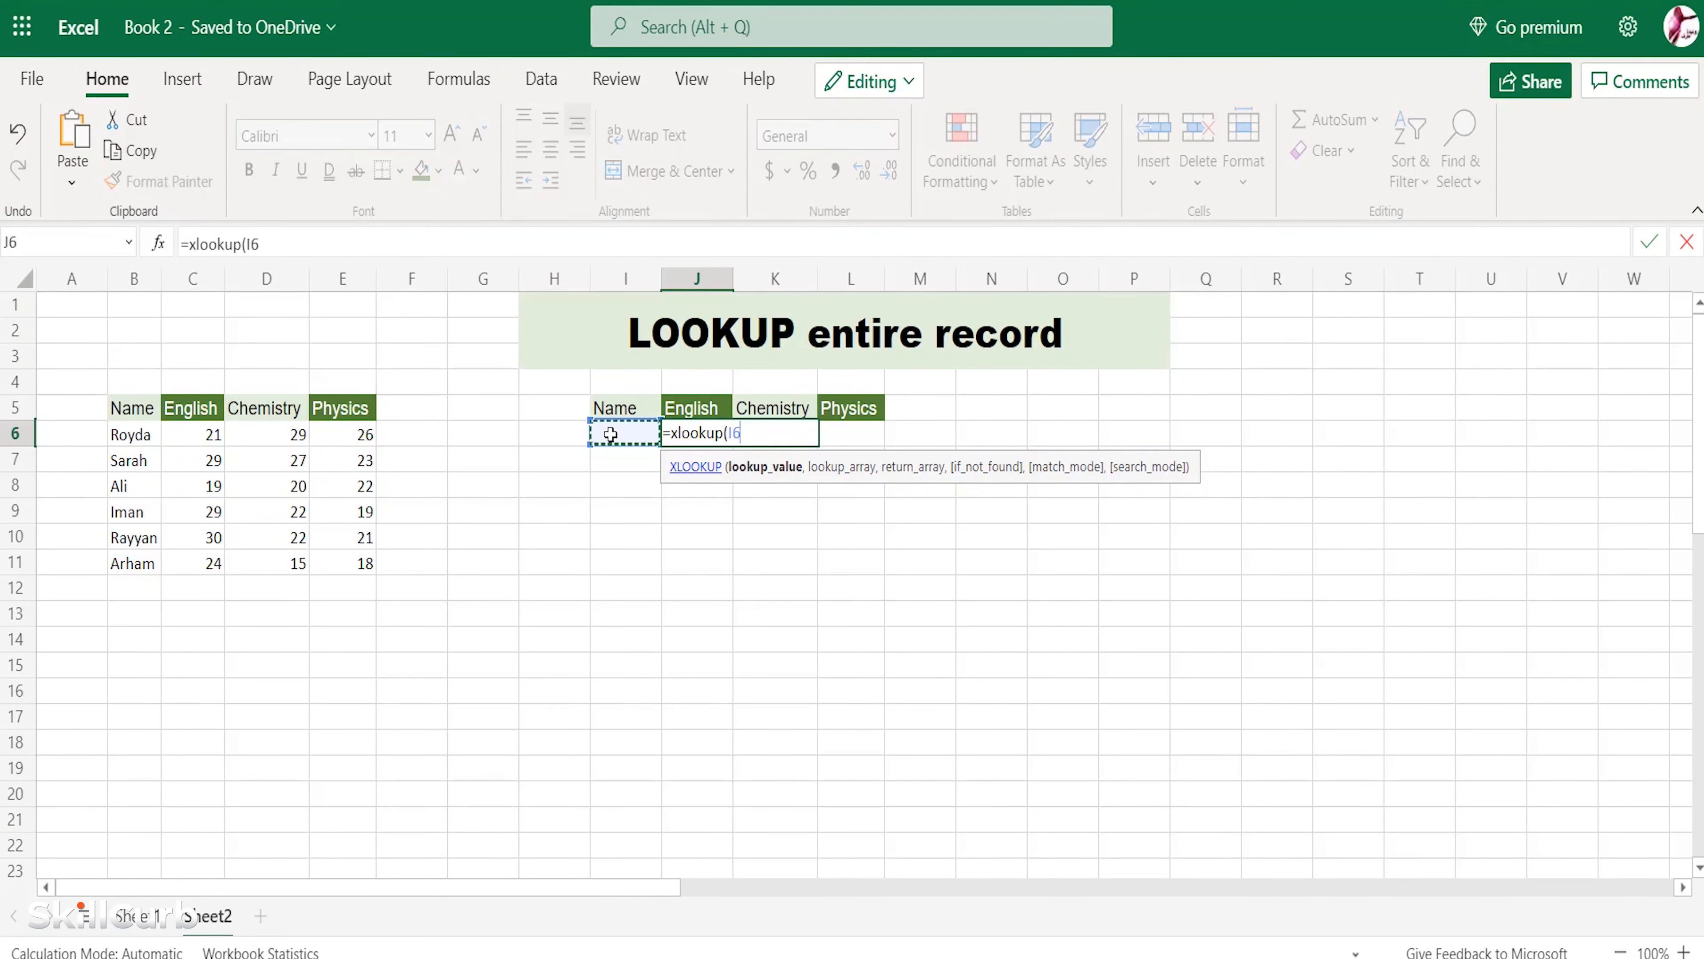
type(",")
left_click(132, 407)
left_click(147, 563, "shift")
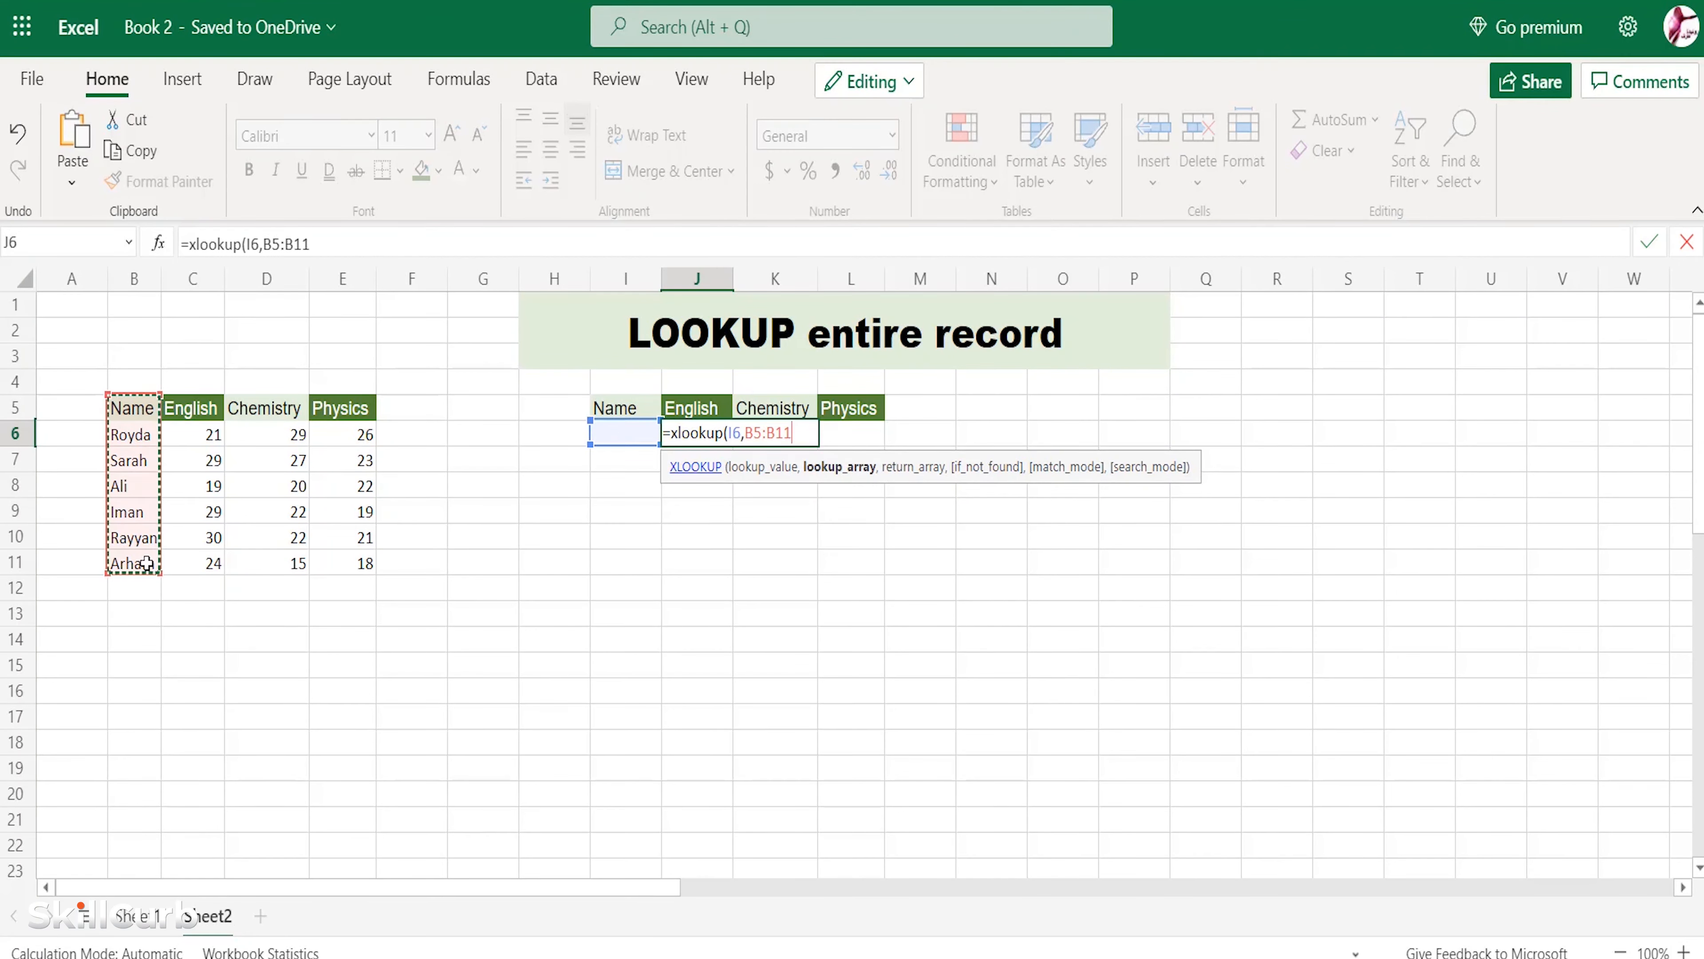
type(",")
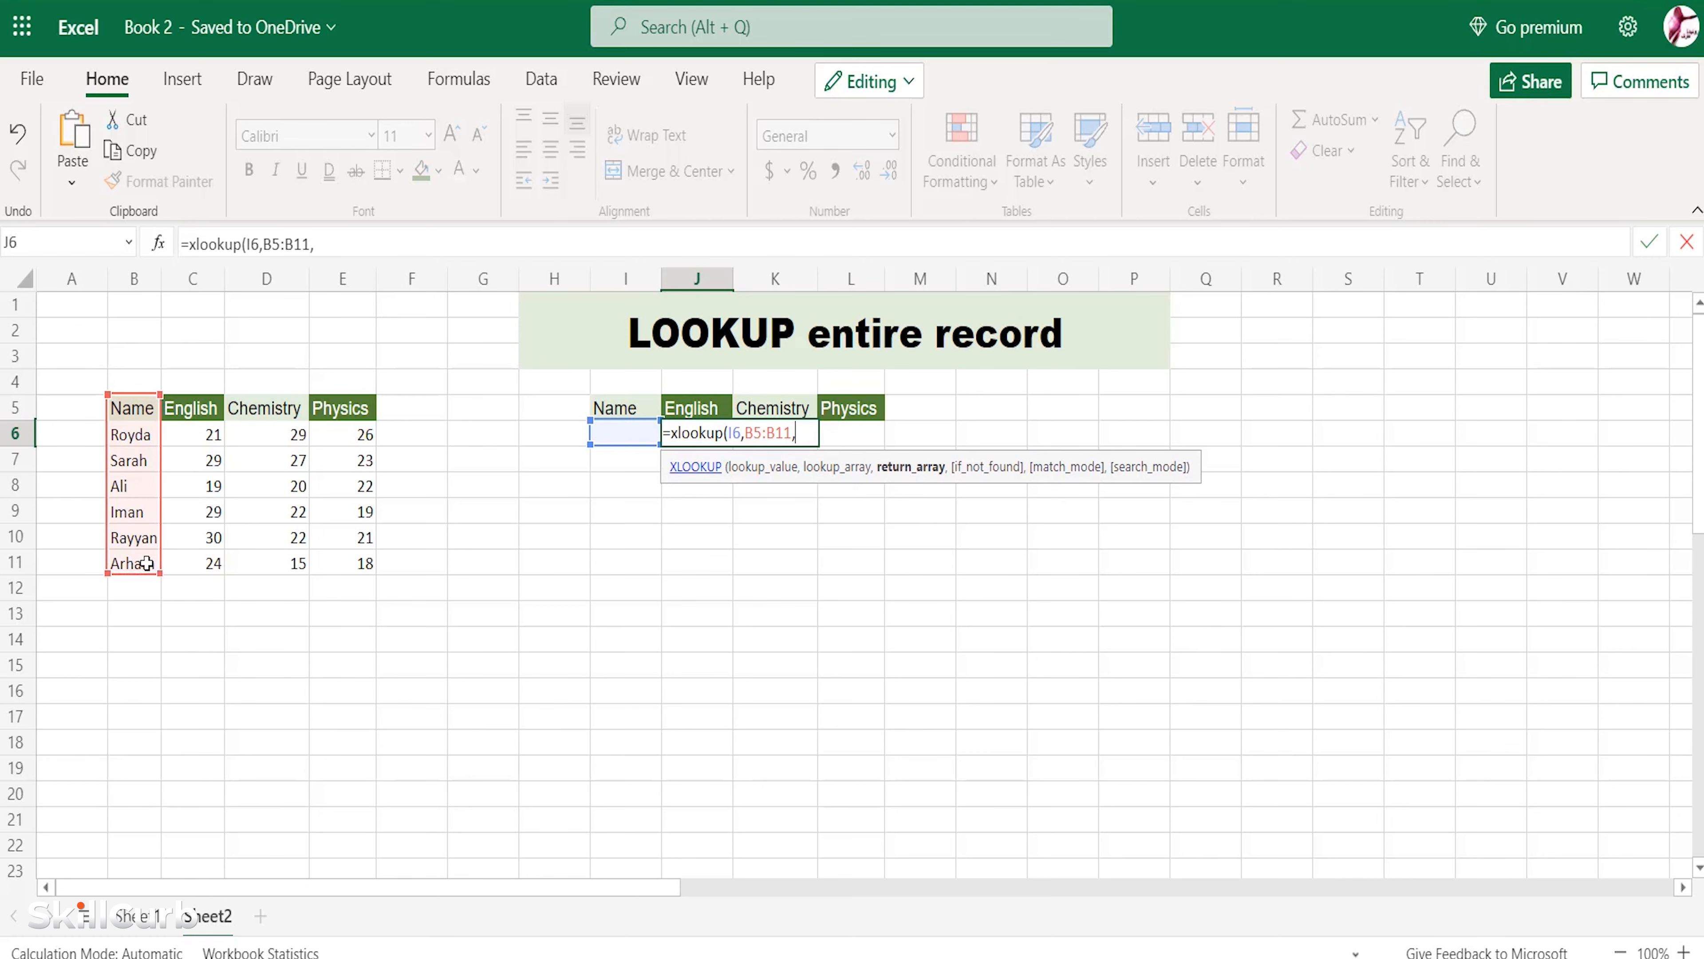
left_click(186, 408)
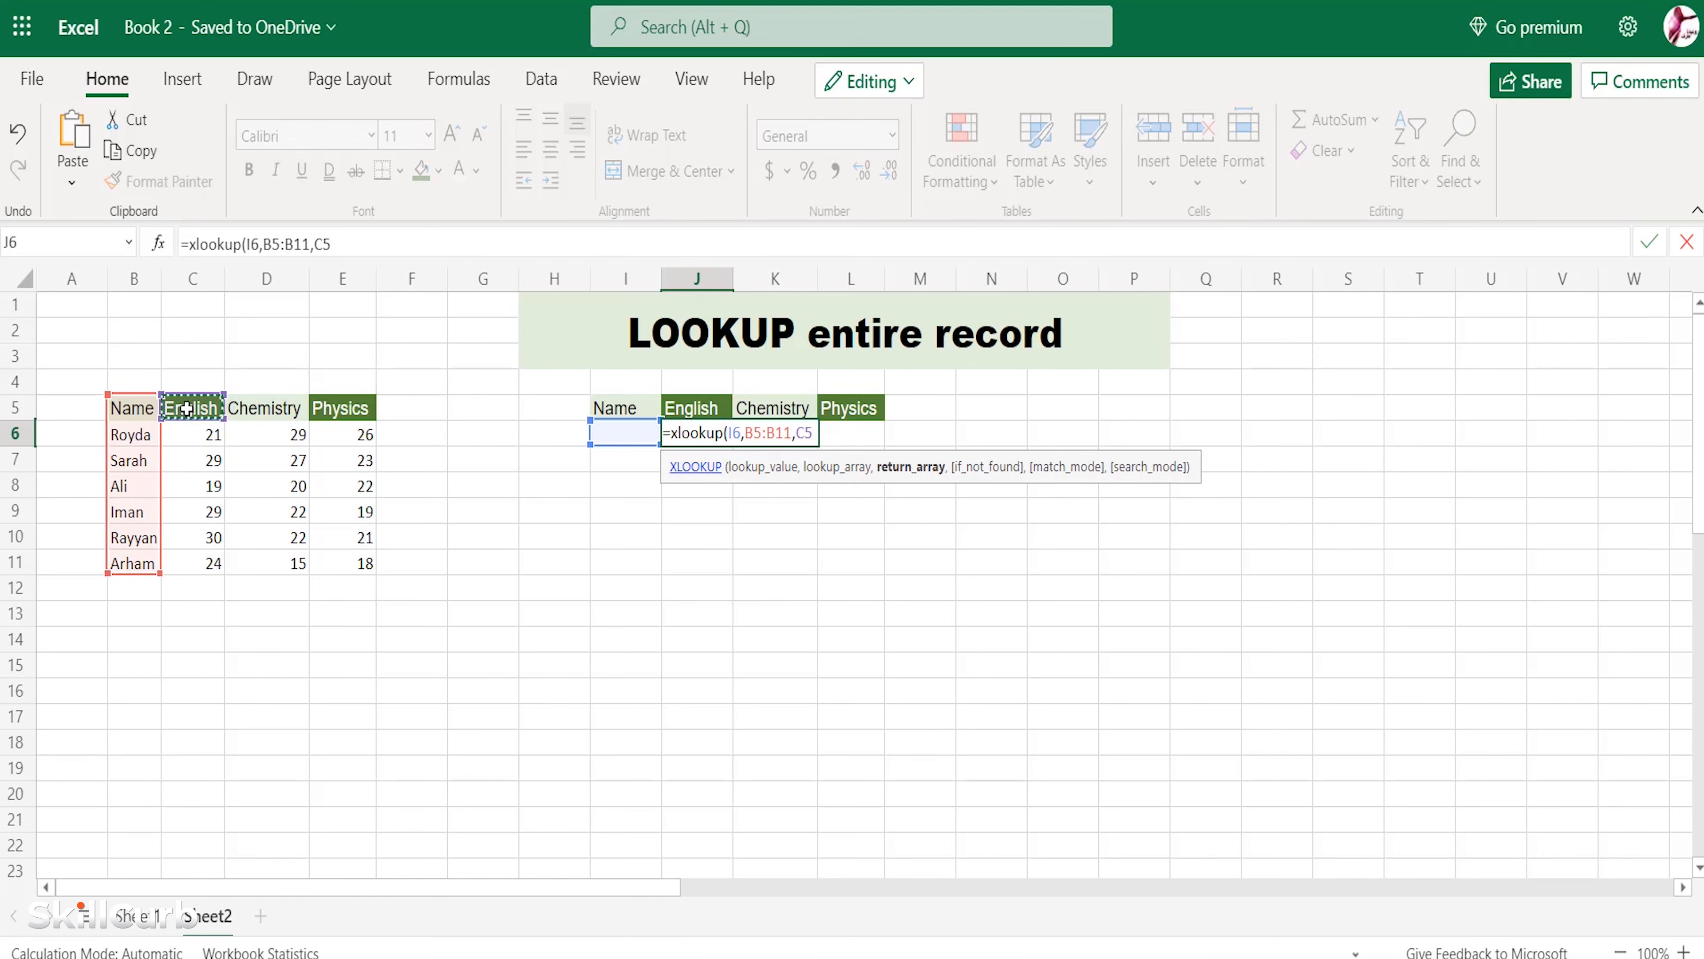
left_click(361, 563, "shift")
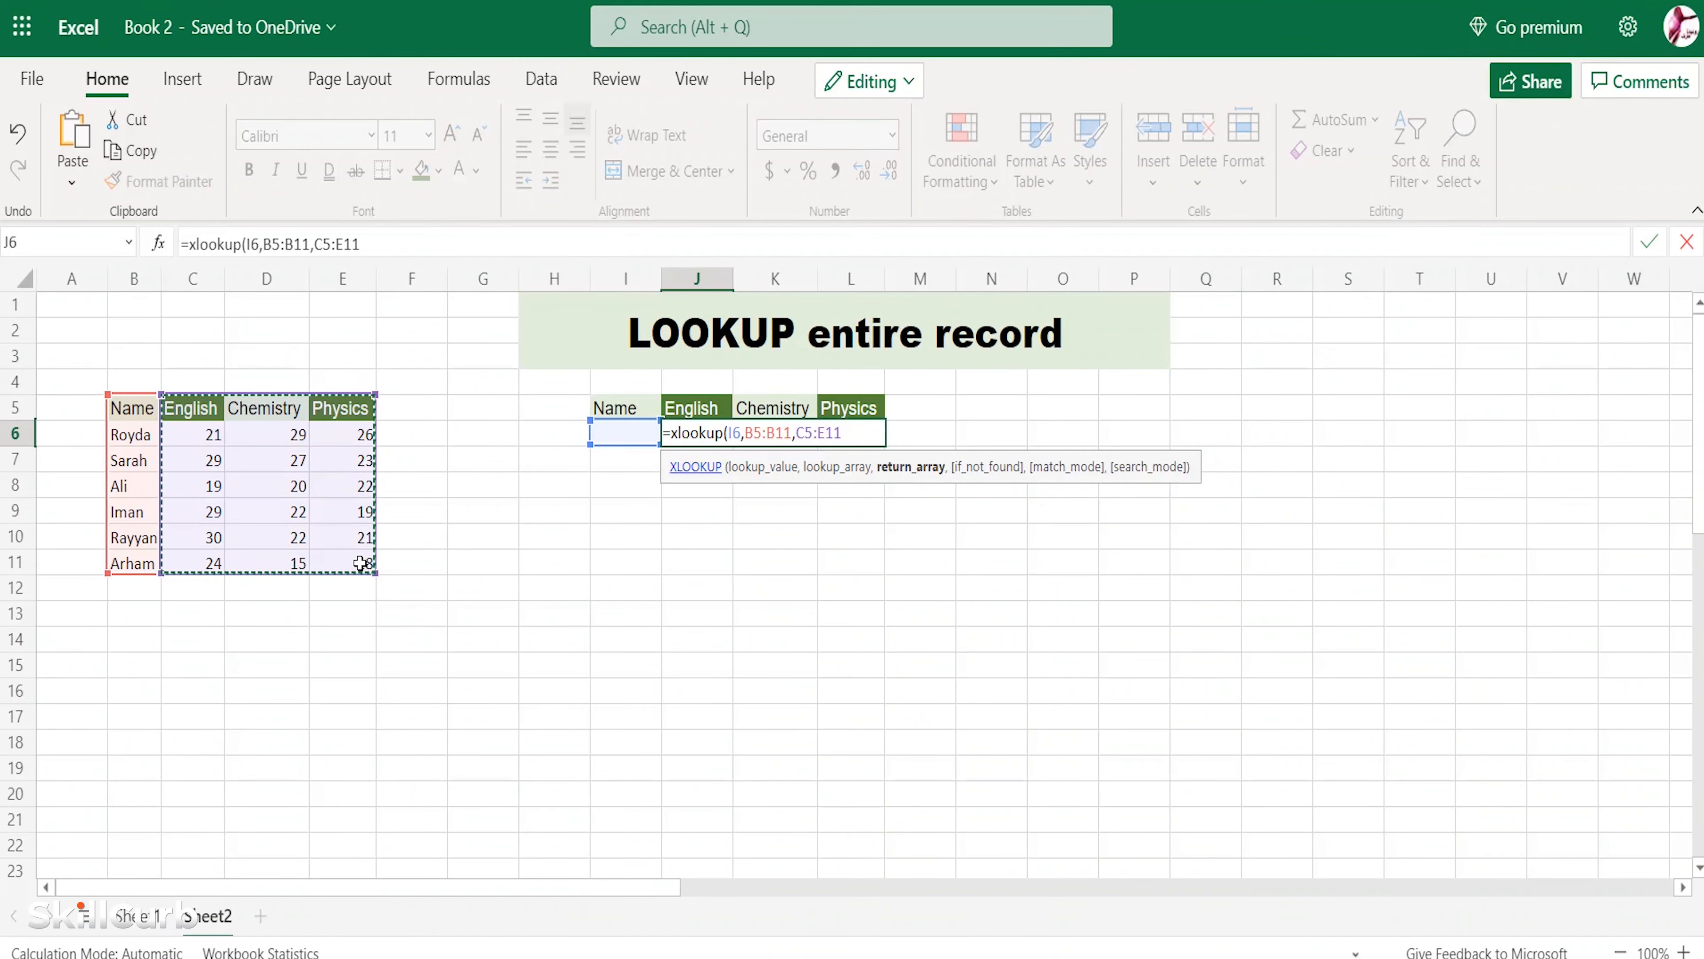
type(")")
key("Return")
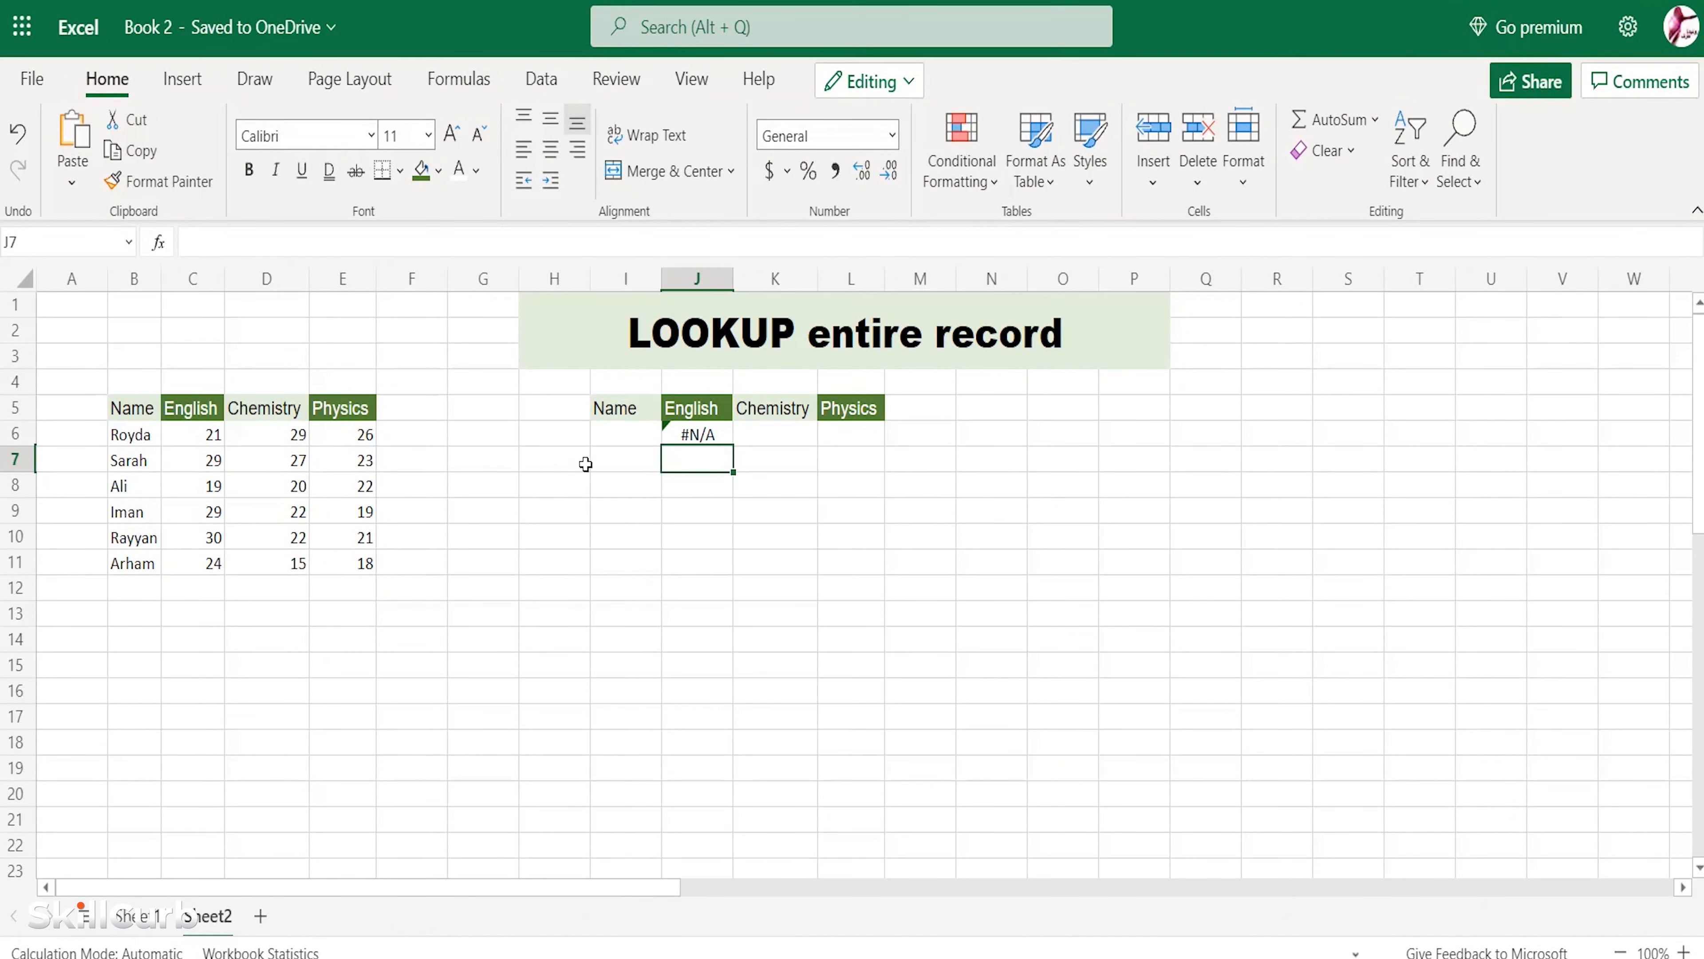
Enter the student name from B8 as the lookup value in I6 of Sheet2.
double_click(636, 433)
type("Ali")
key("Return")
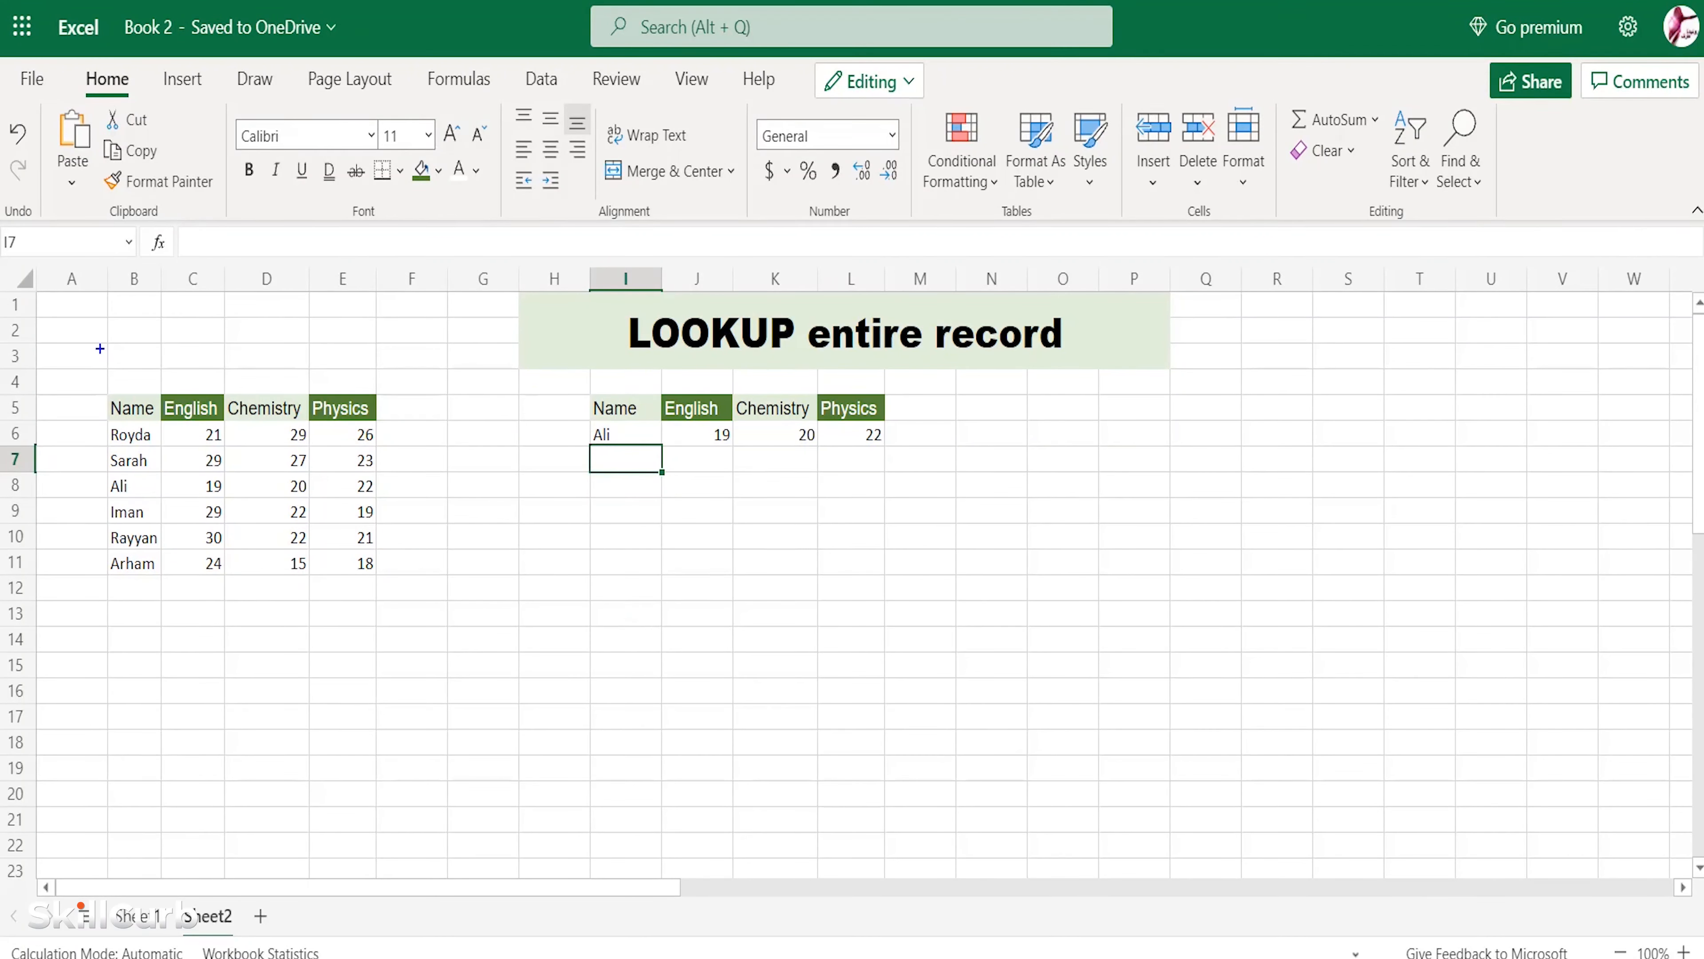
left_click_drag(105, 472, 379, 497)
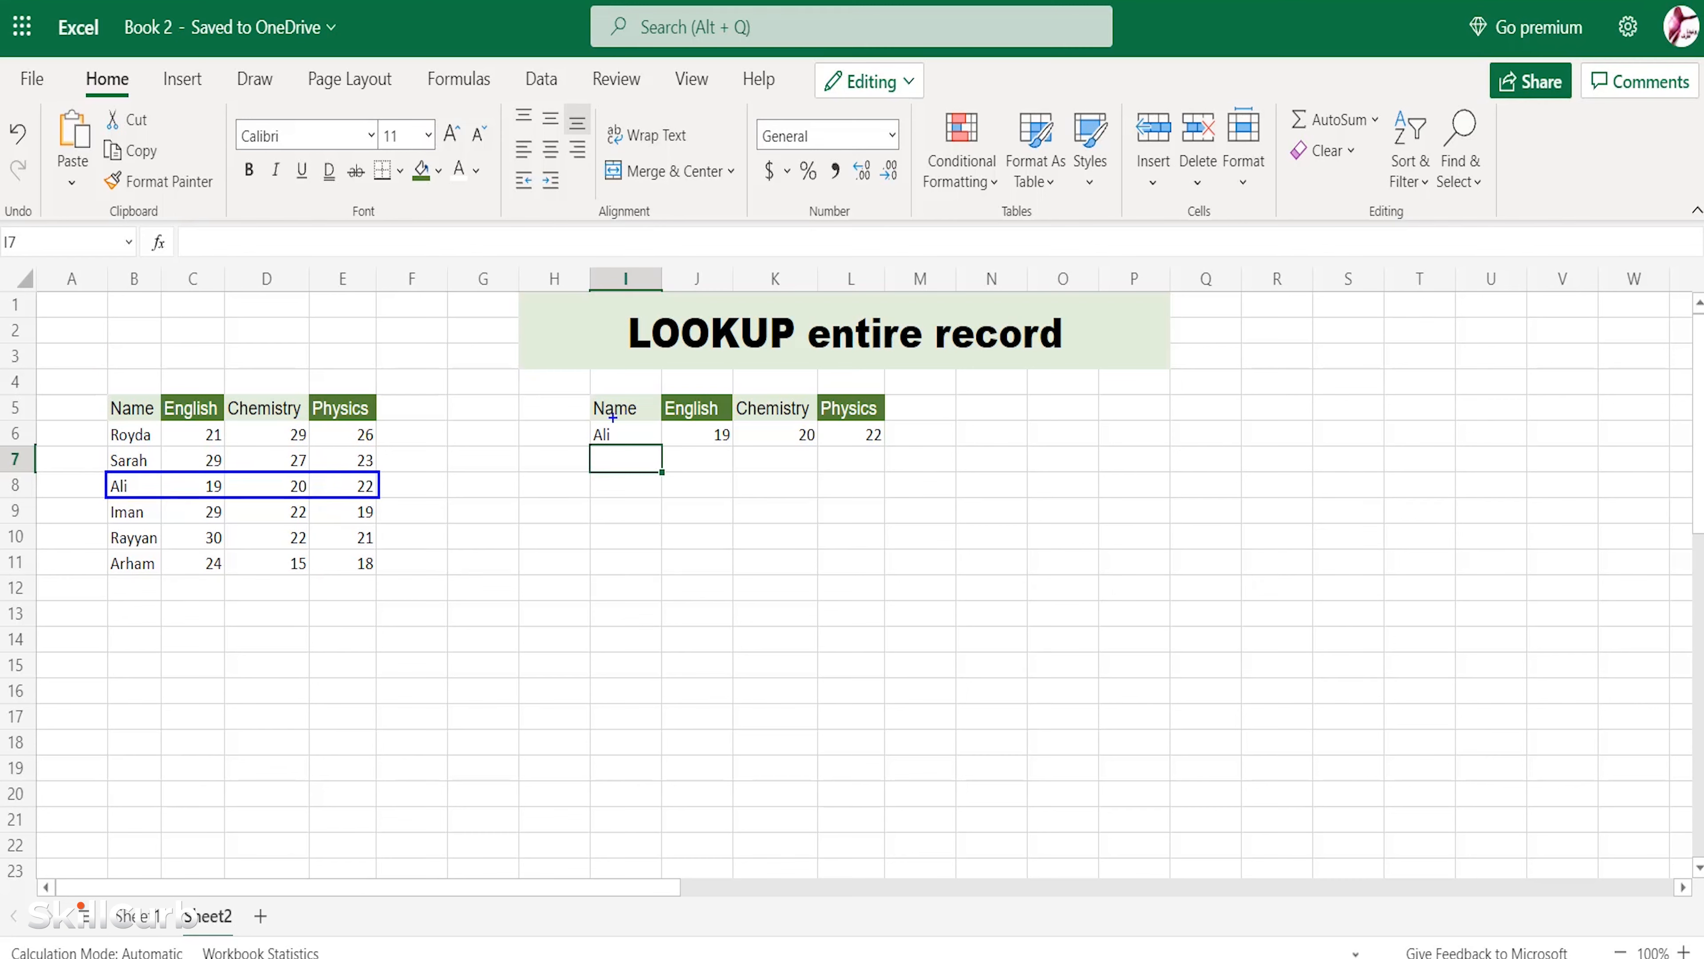
mouse_move(591, 418)
left_mouse_down()
mouse_move(890, 474)
mouse_move(886, 445)
left_mouse_up()
key("Escape")
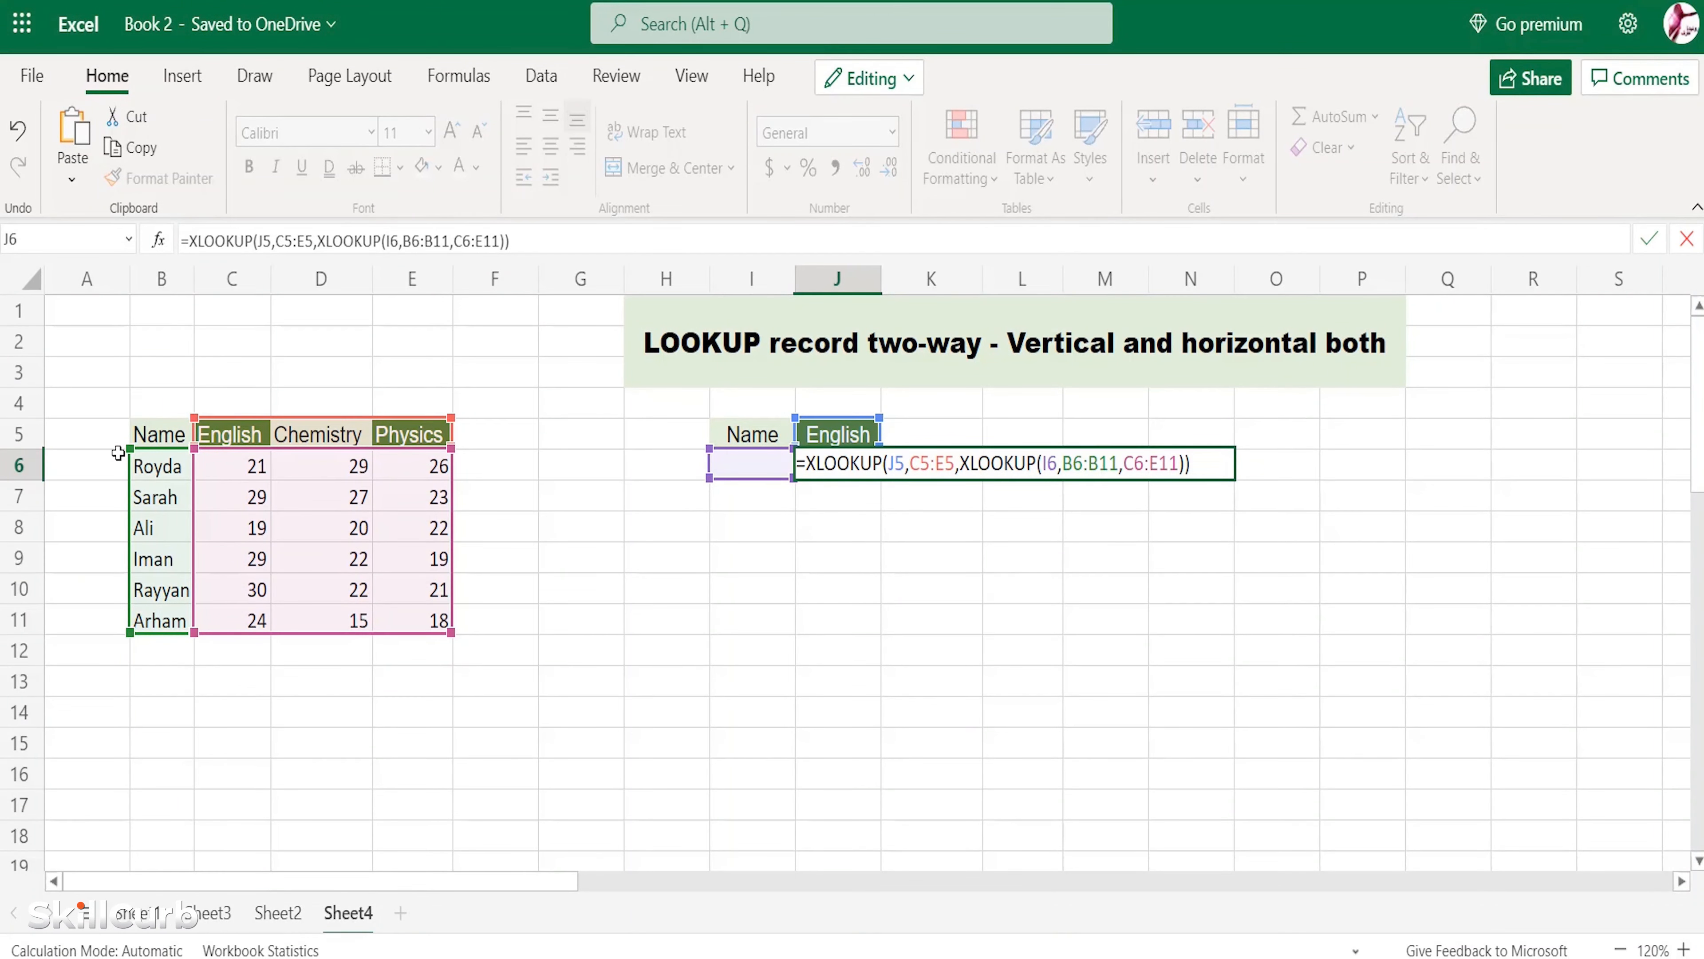
Start an XLOOKUP in J6 of Sheet4 with J5 as the lookup value and the subject headers C5:E5 as the lookup array.
key("Escape")
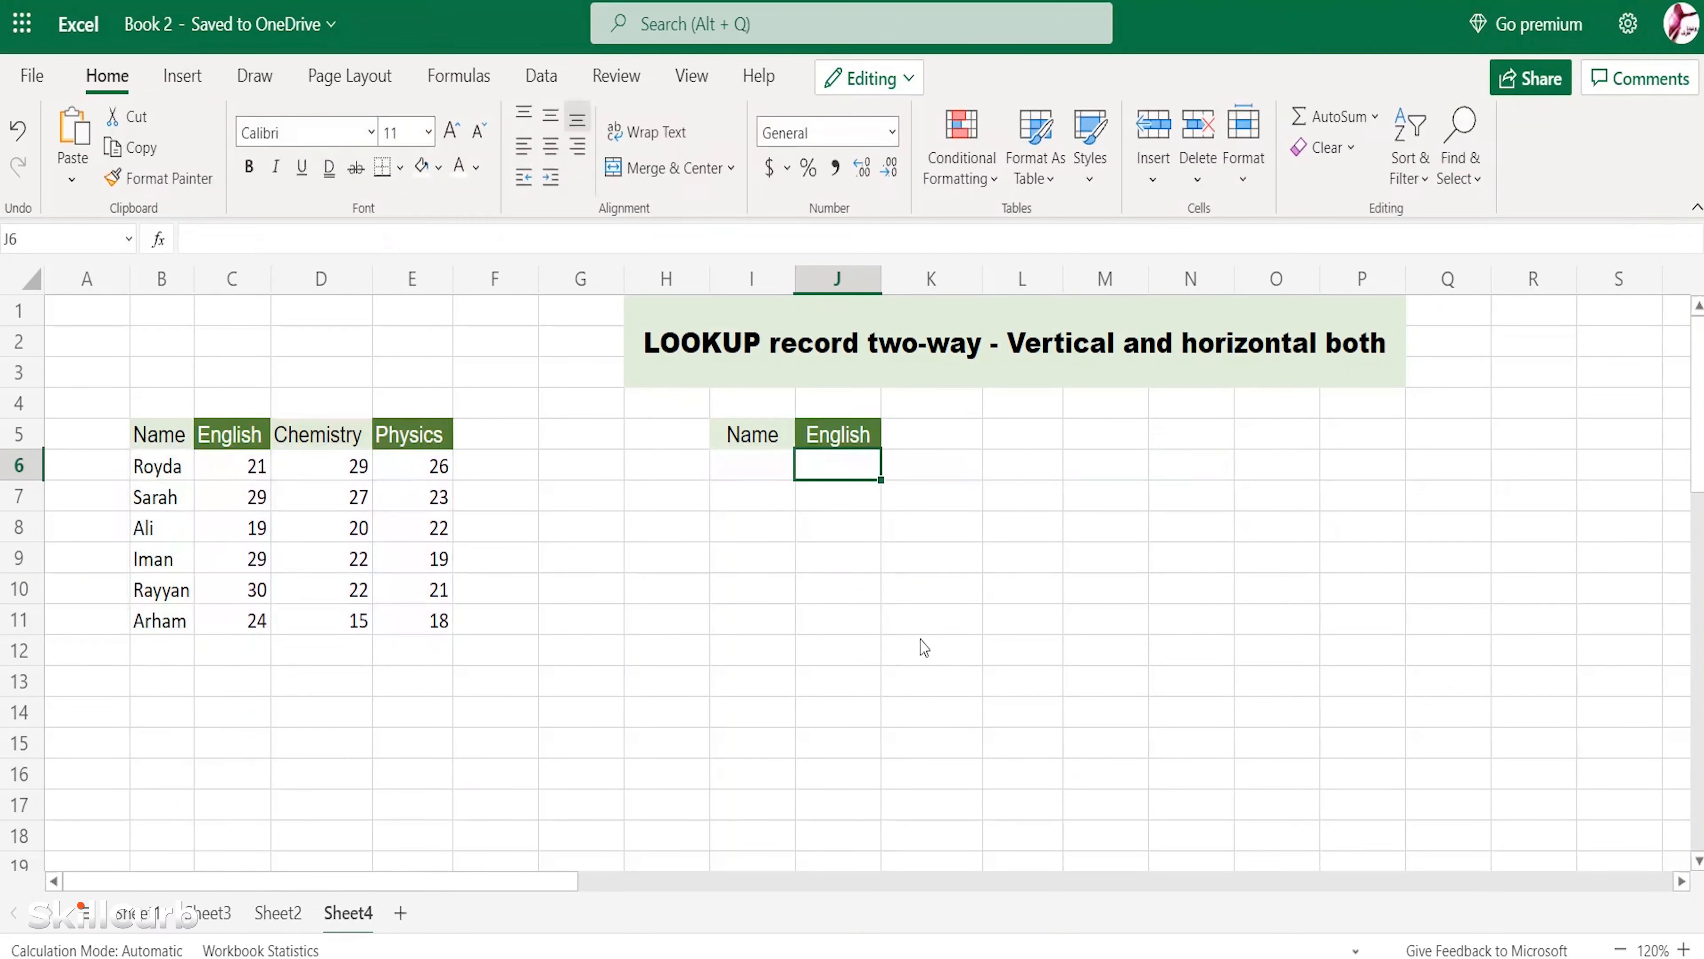
double_click(851, 464)
type("=xloo")
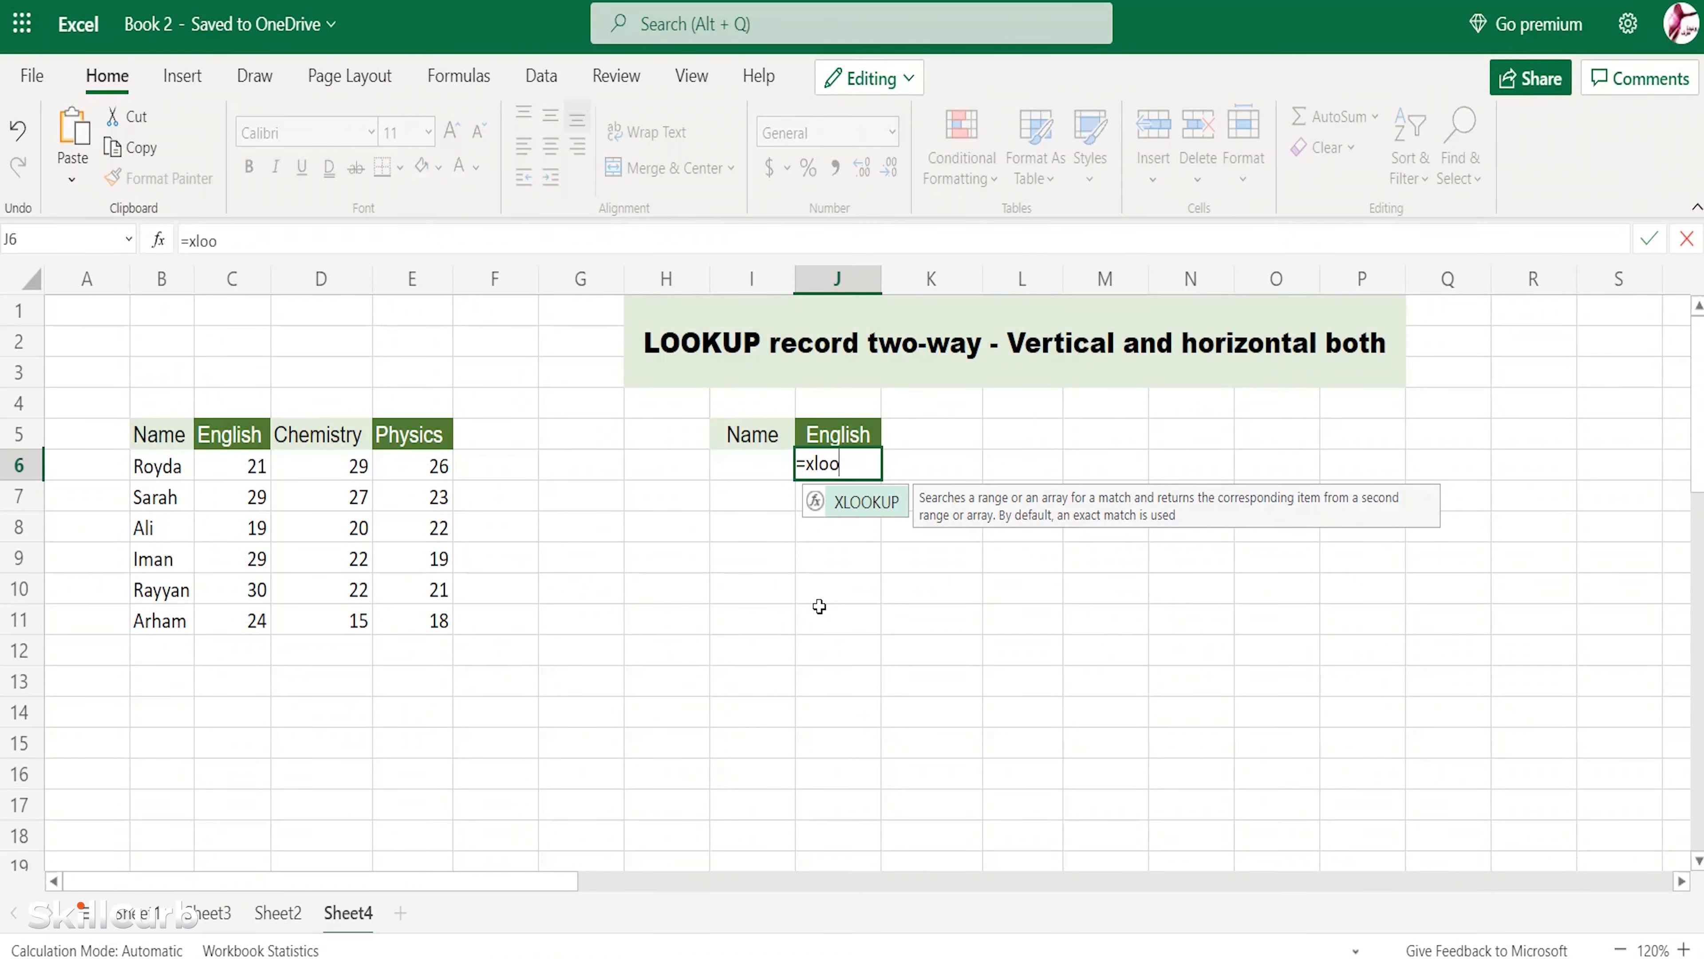
double_click(866, 502)
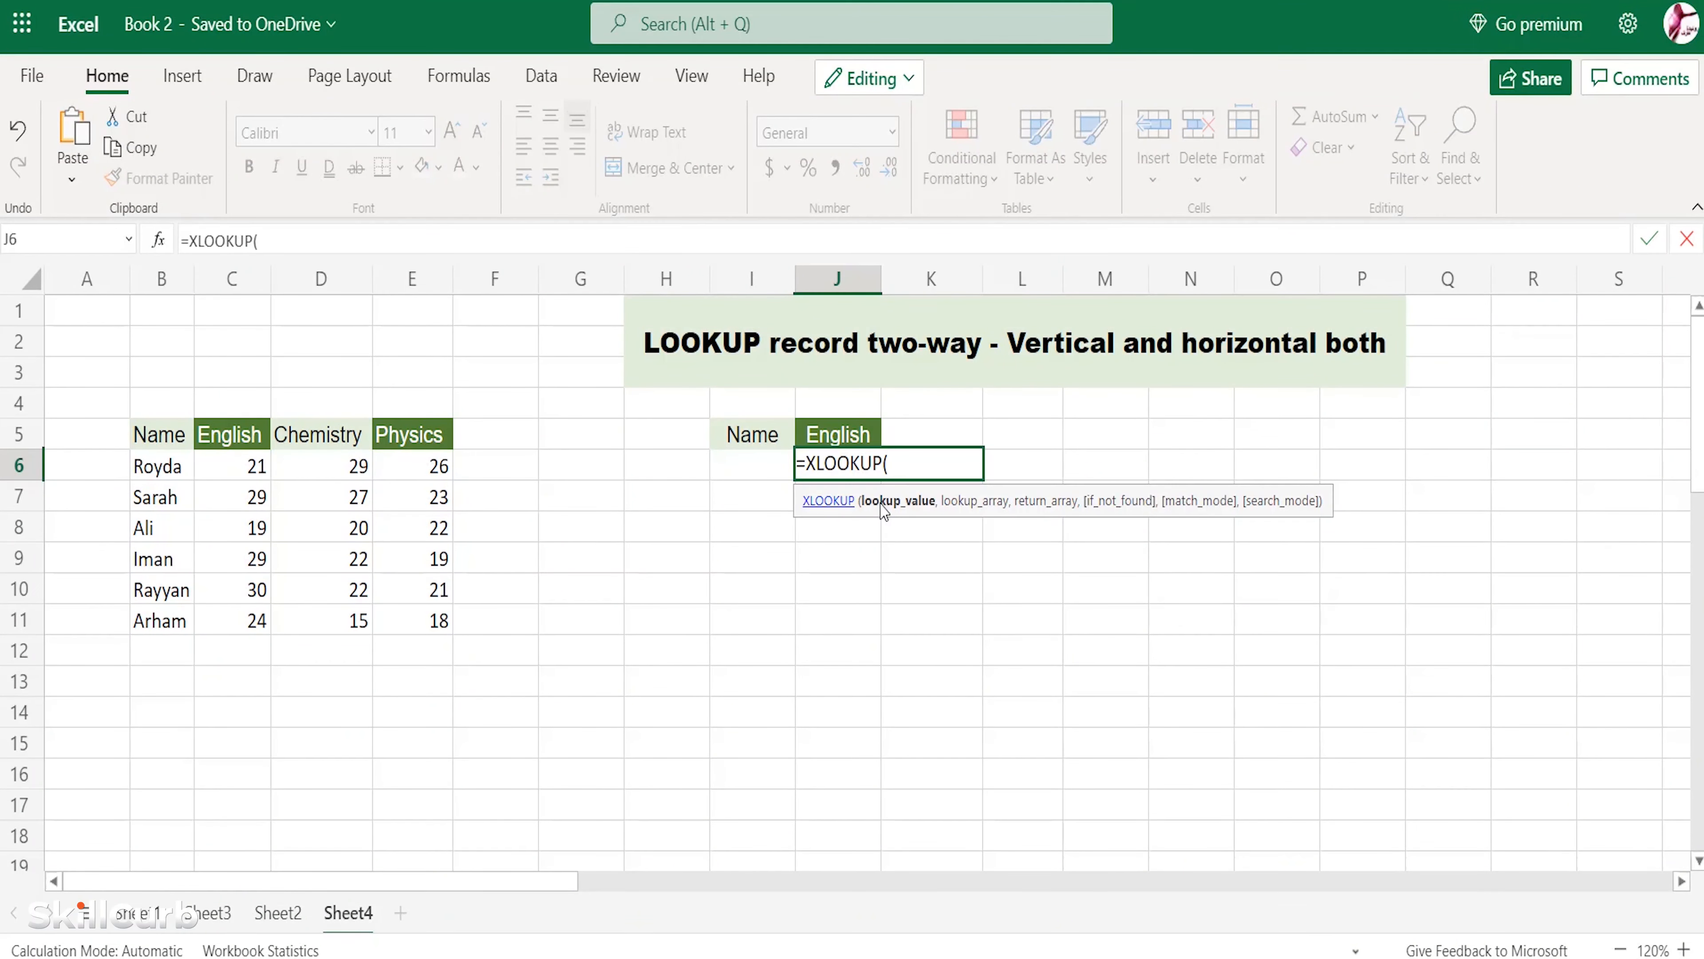
left_click(871, 434)
type(",")
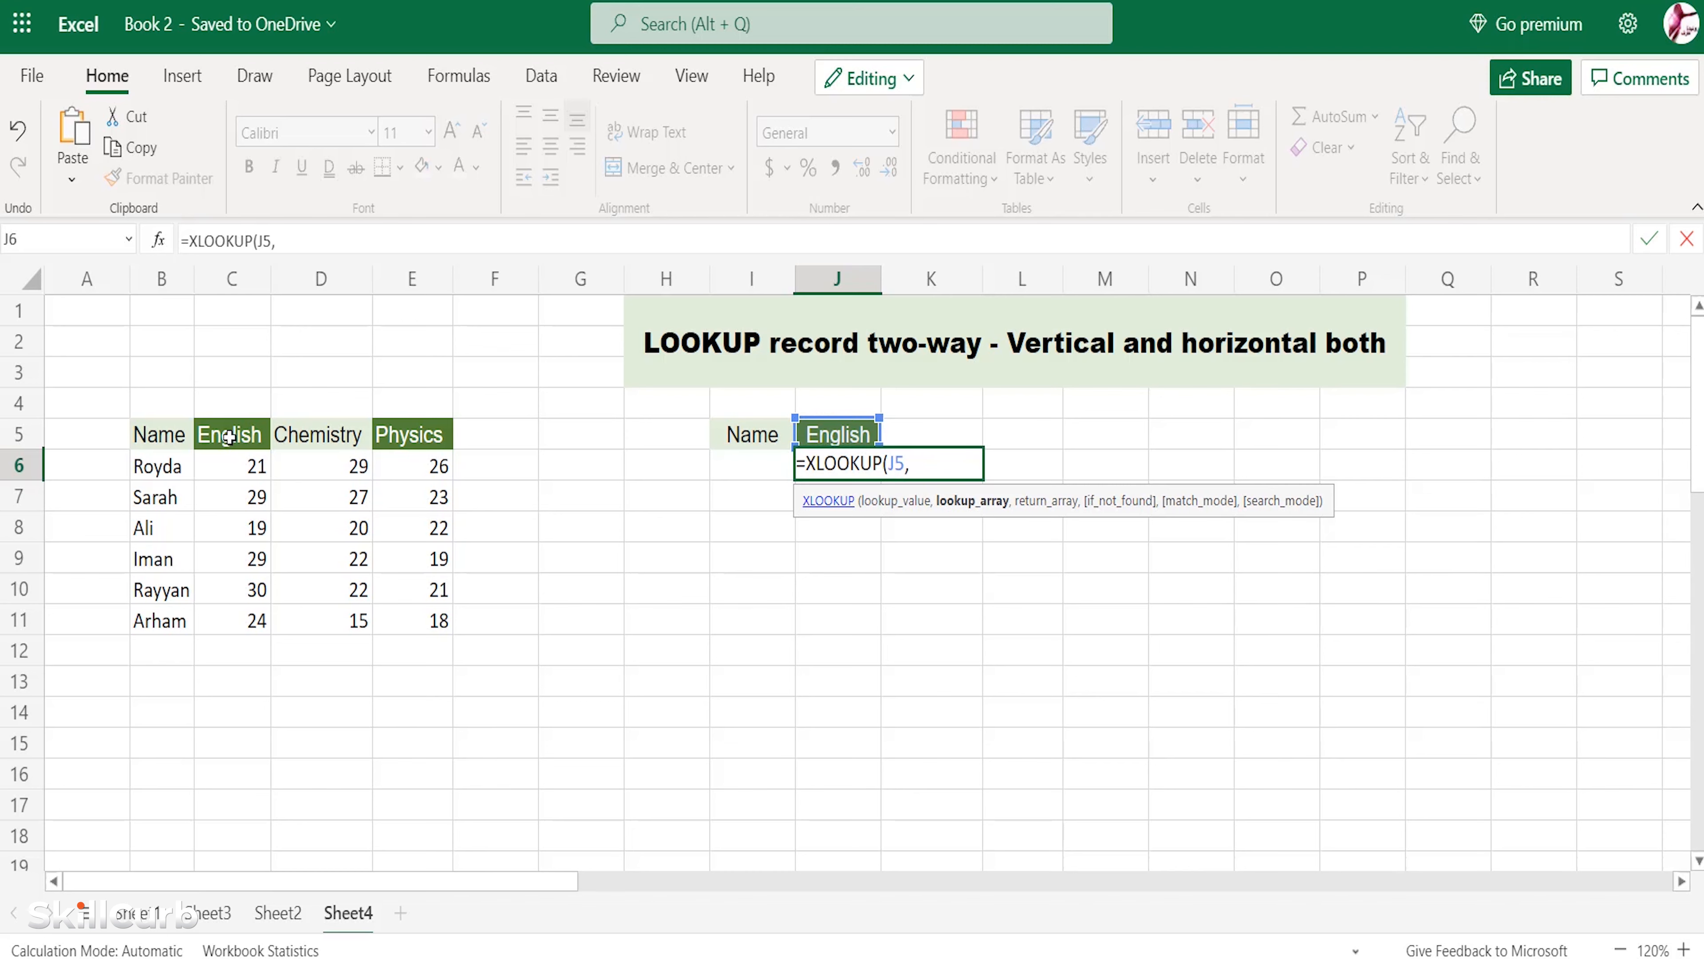
left_click_drag(229, 437, 435, 446)
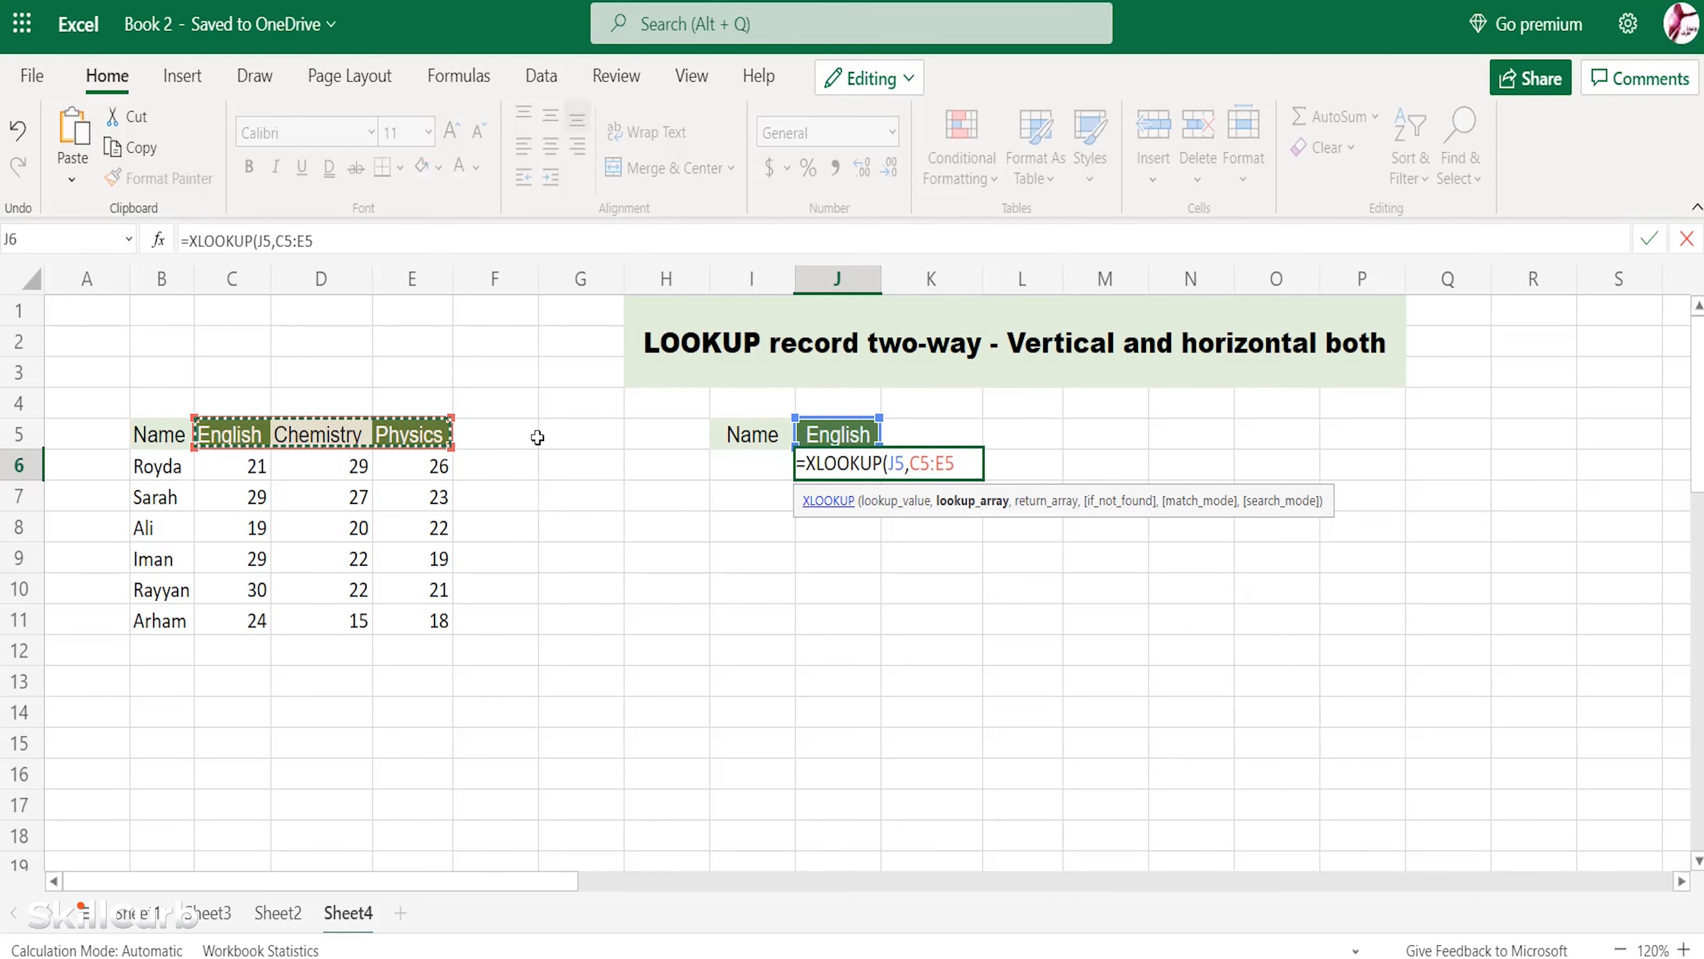
type(",")
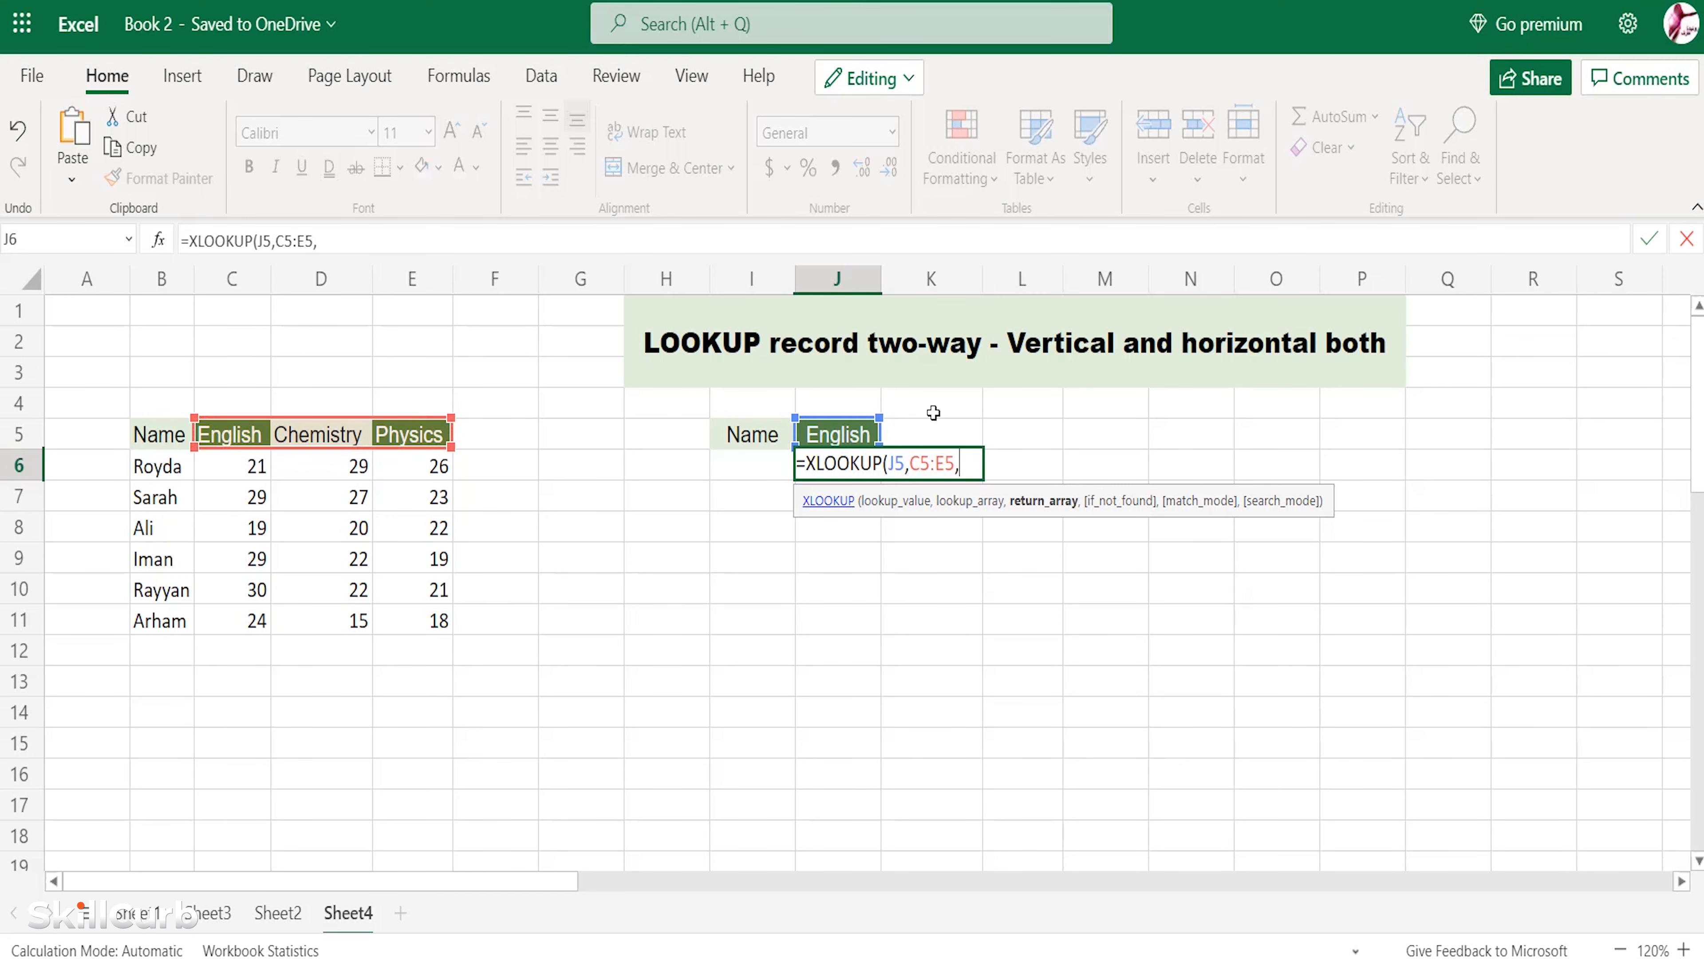
Complete the two-way formula in J6 by nesting XLOOKUP(I6,B6:B11,C6:E11) as the outer function's return array.
type("xl")
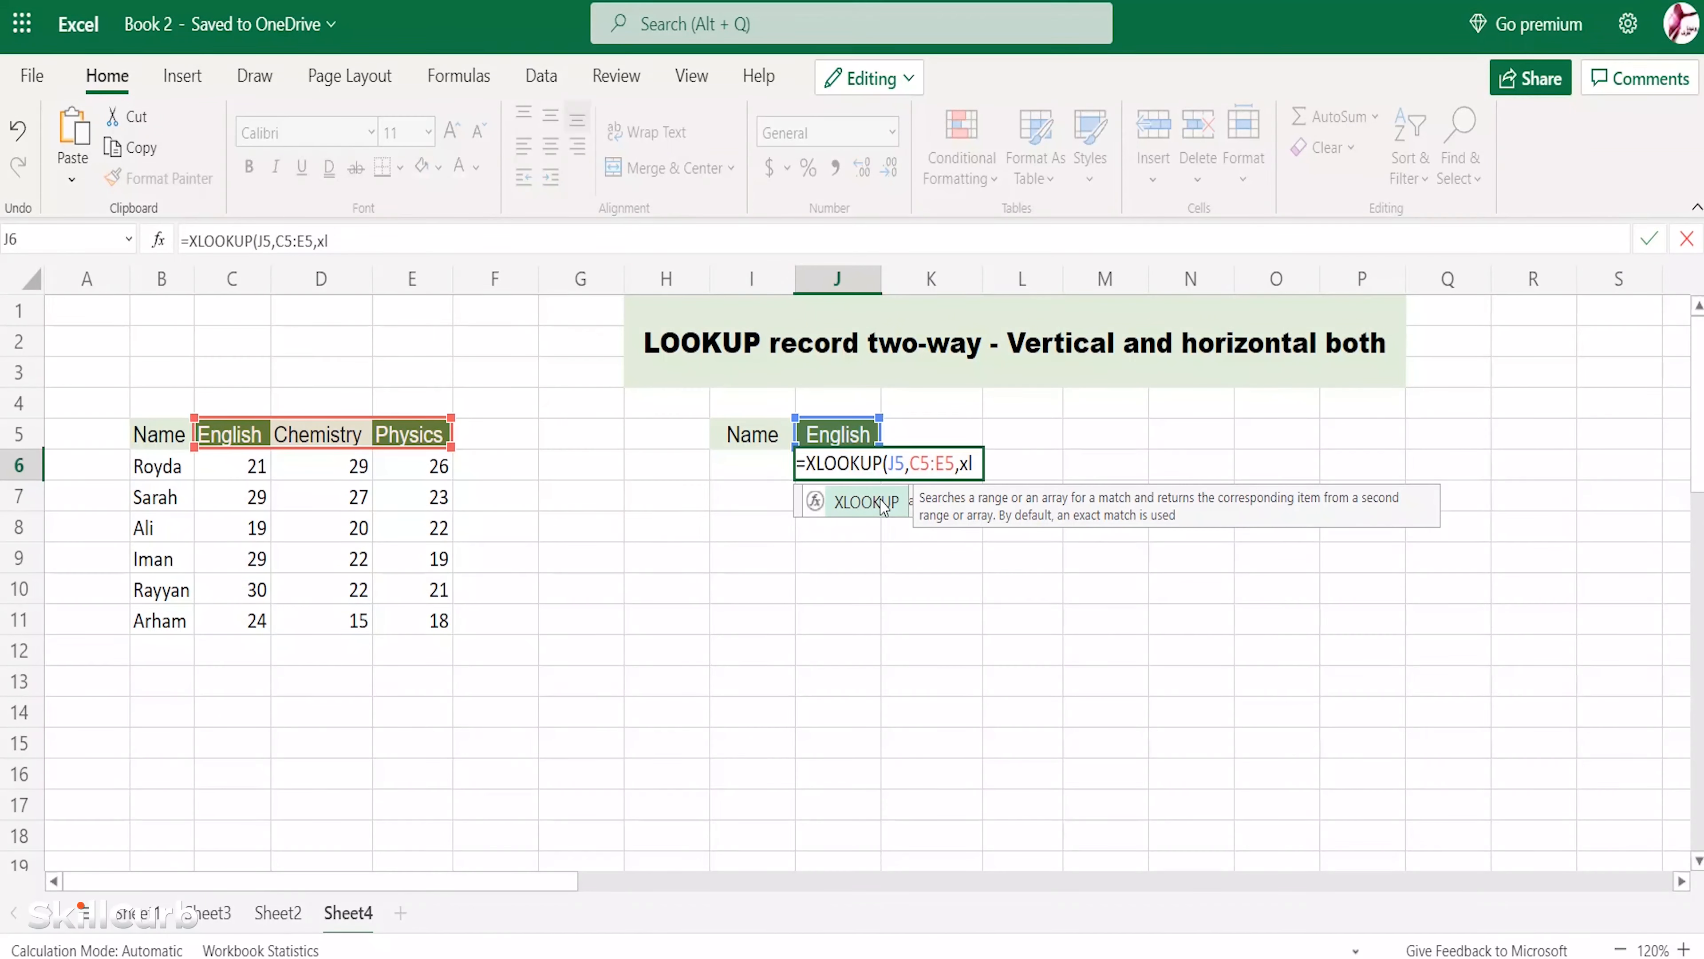
double_click(884, 502)
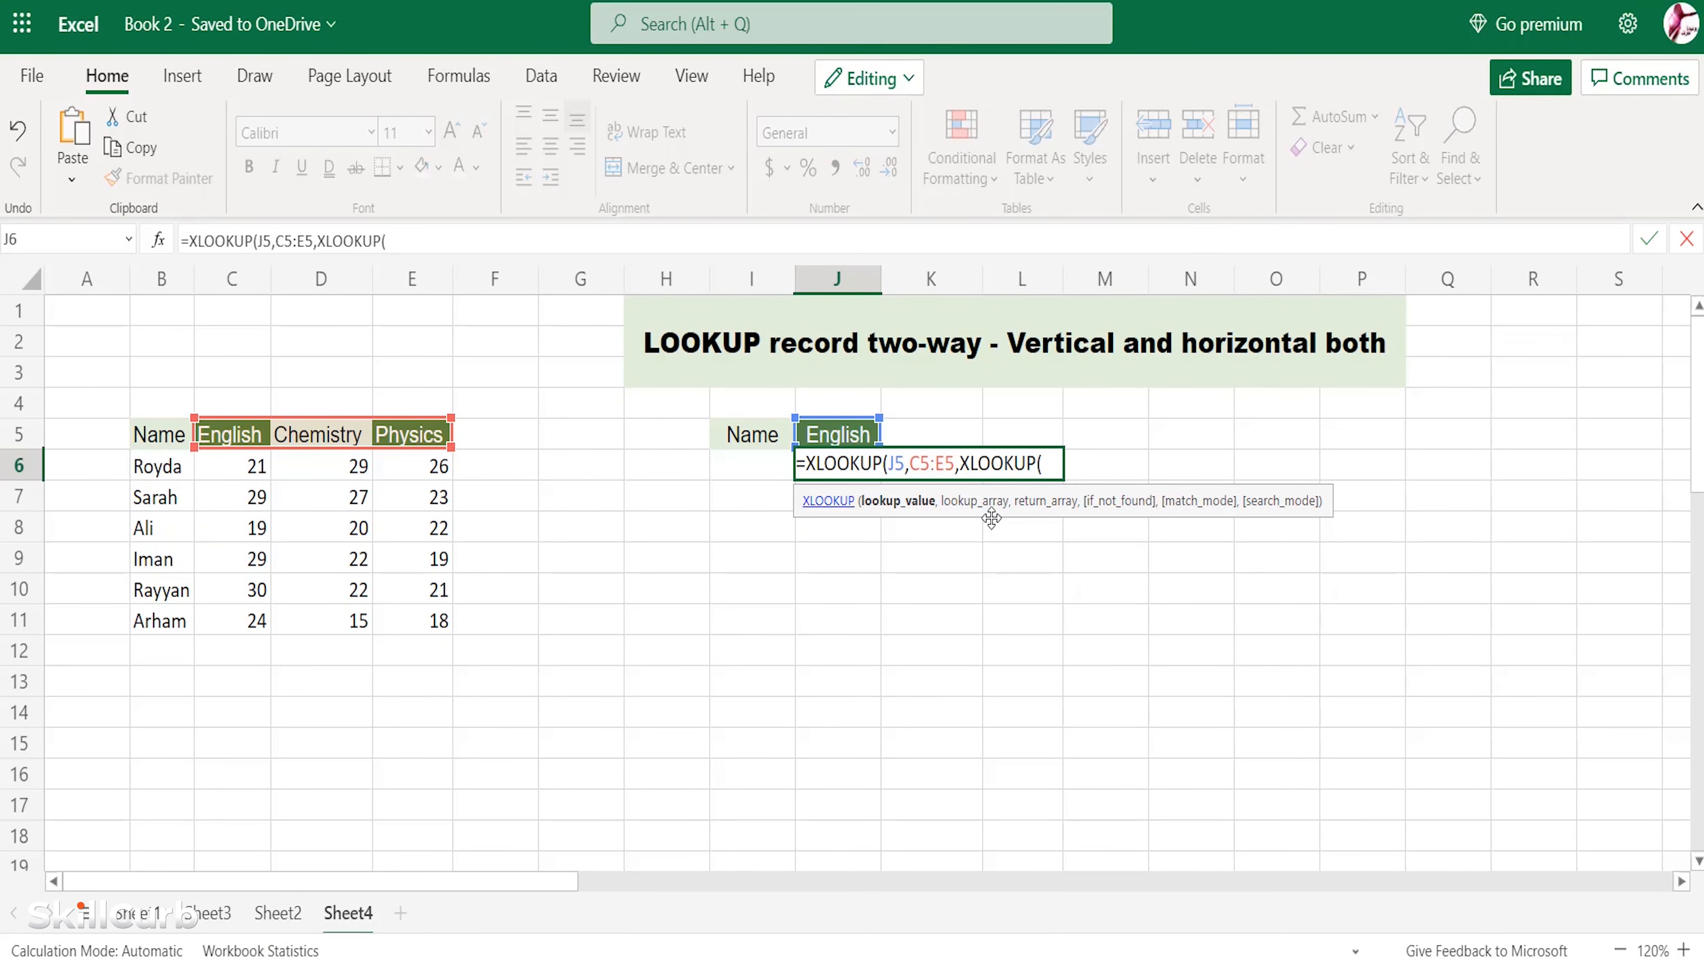
left_click(756, 475)
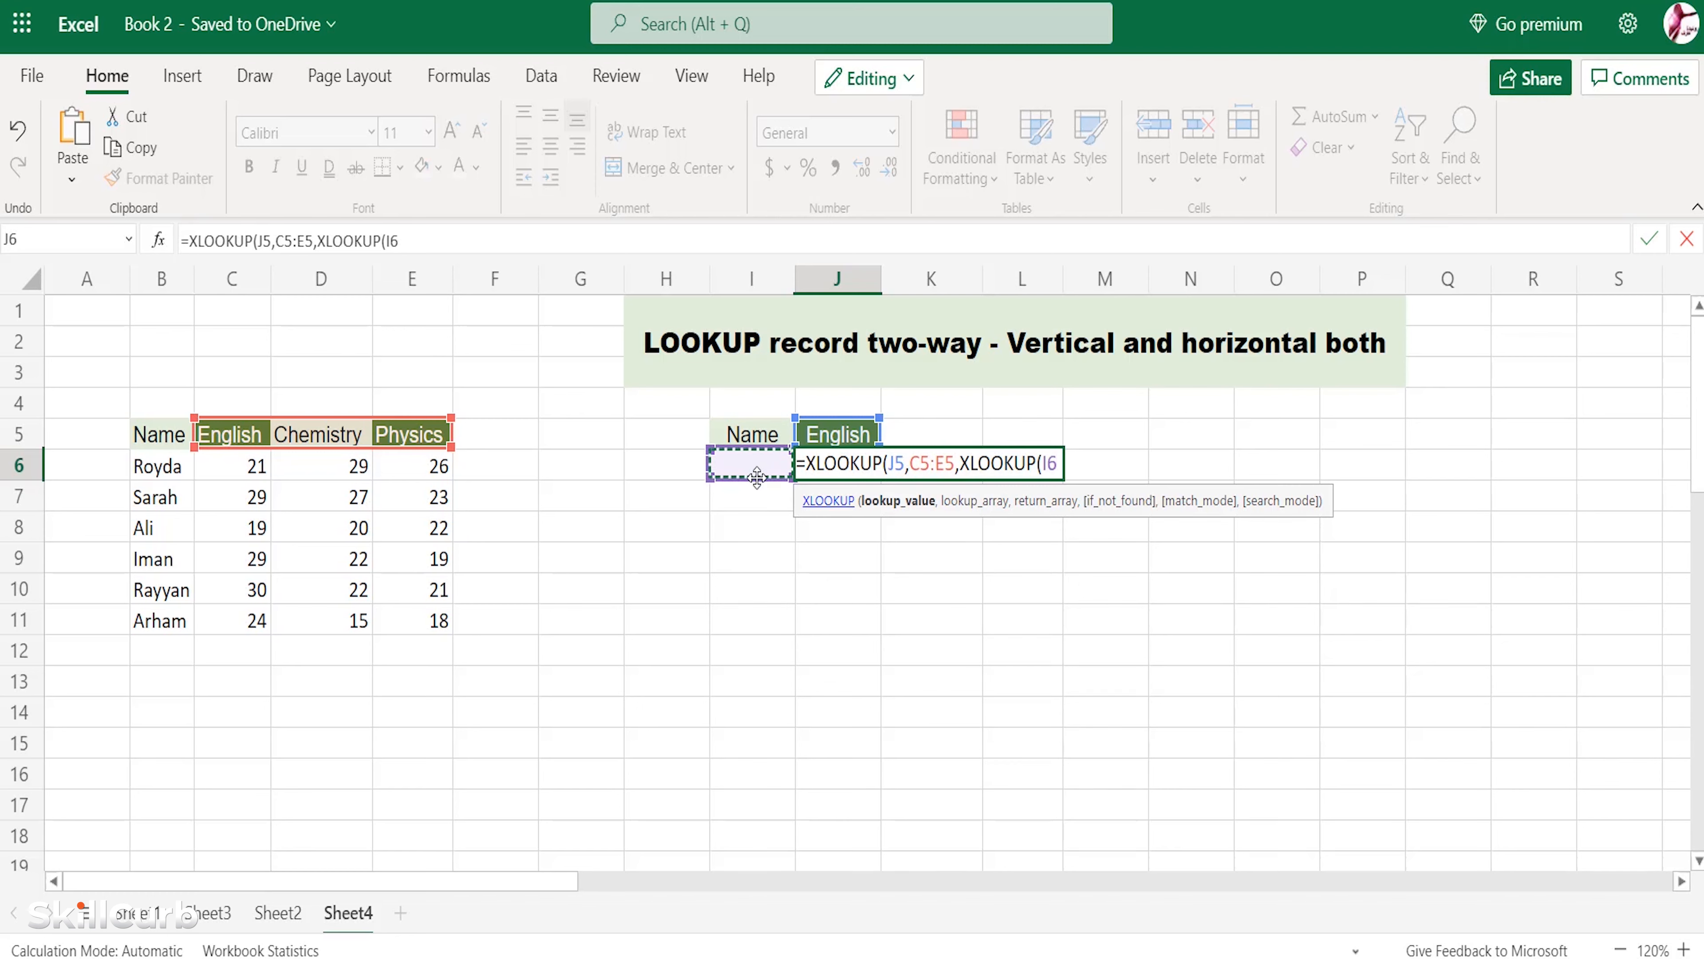
type(",")
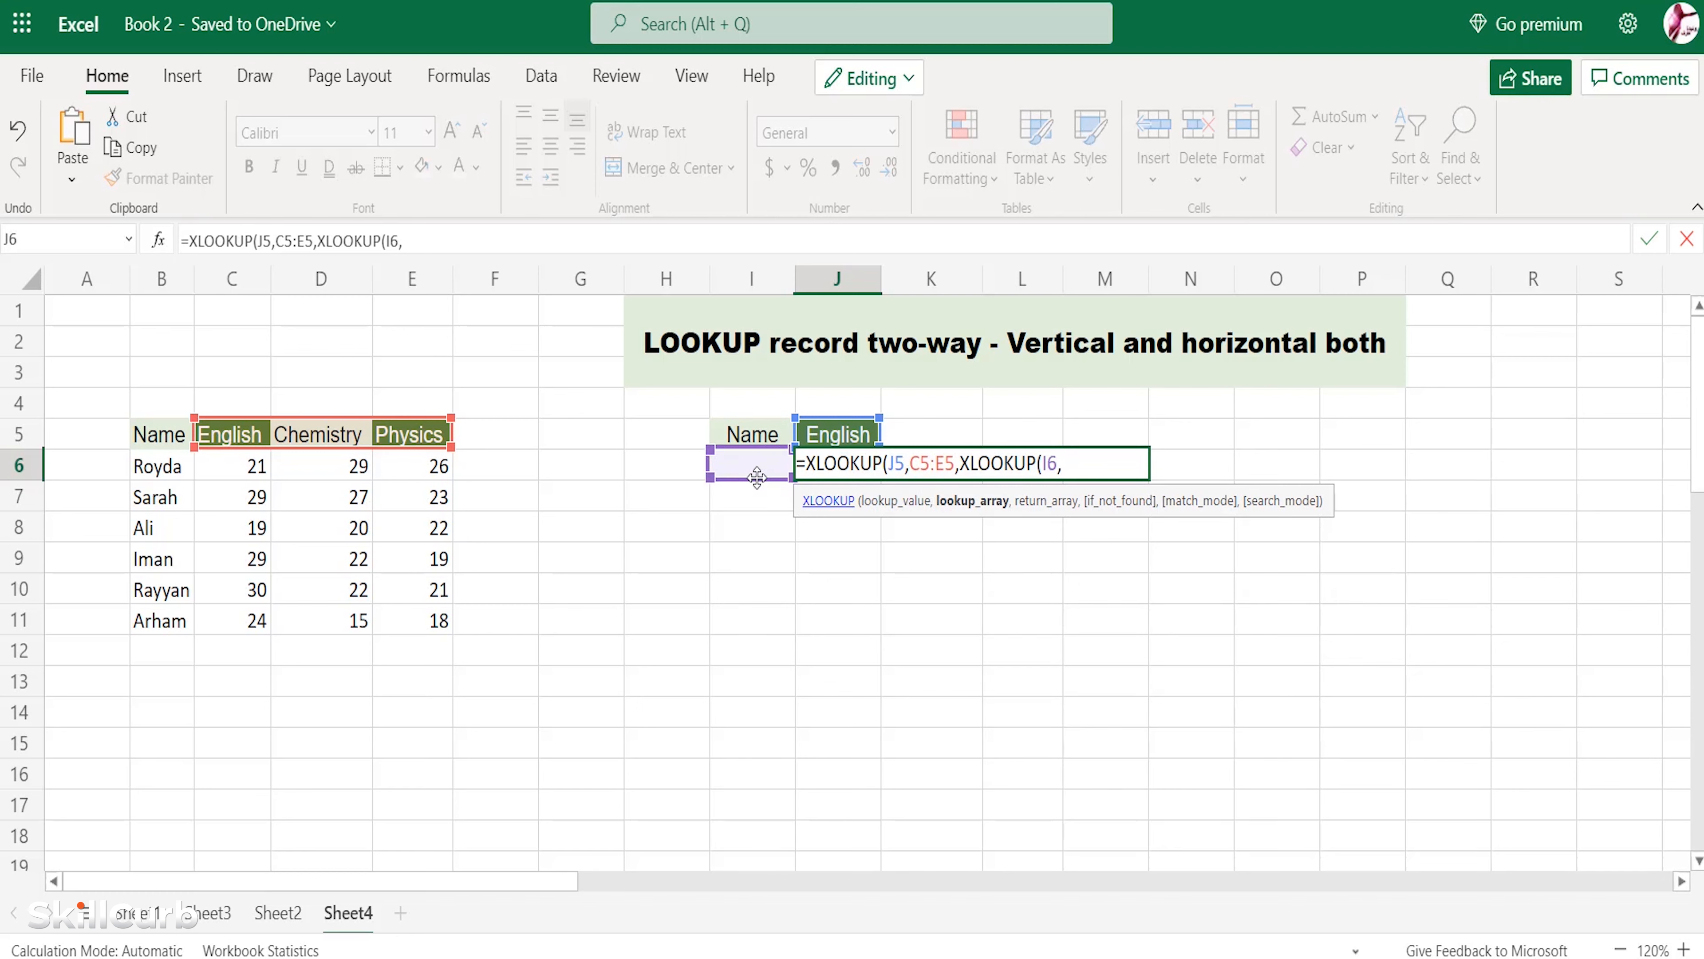
left_click(174, 465)
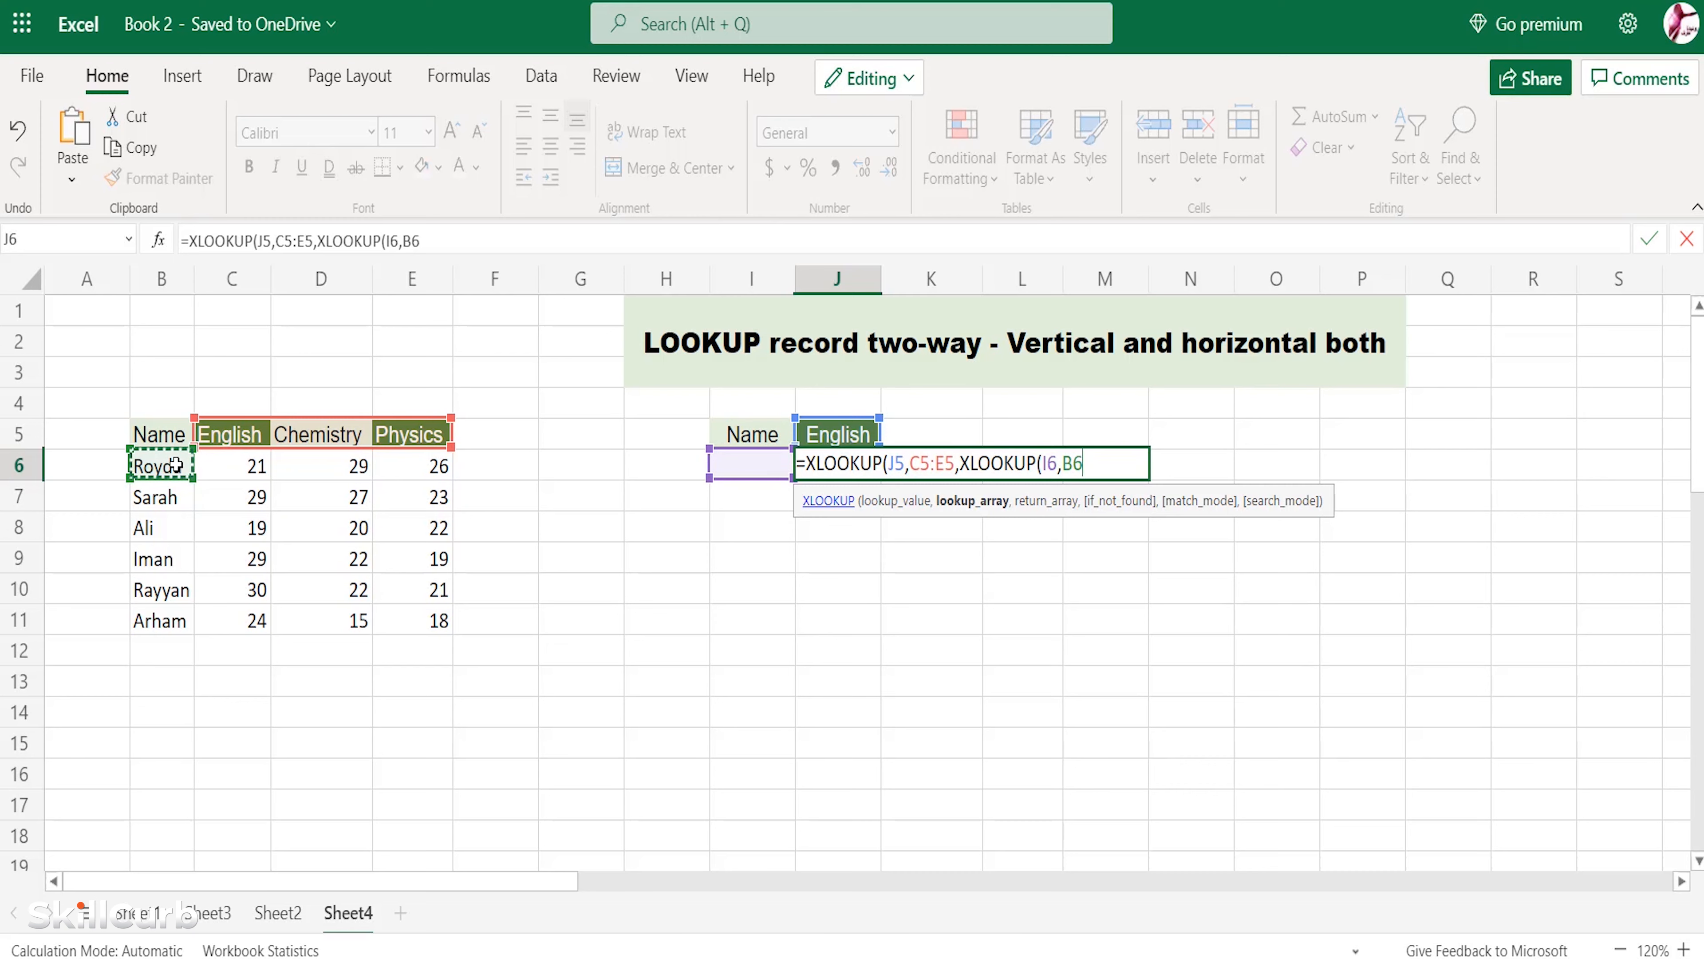
left_click(173, 621, "shift")
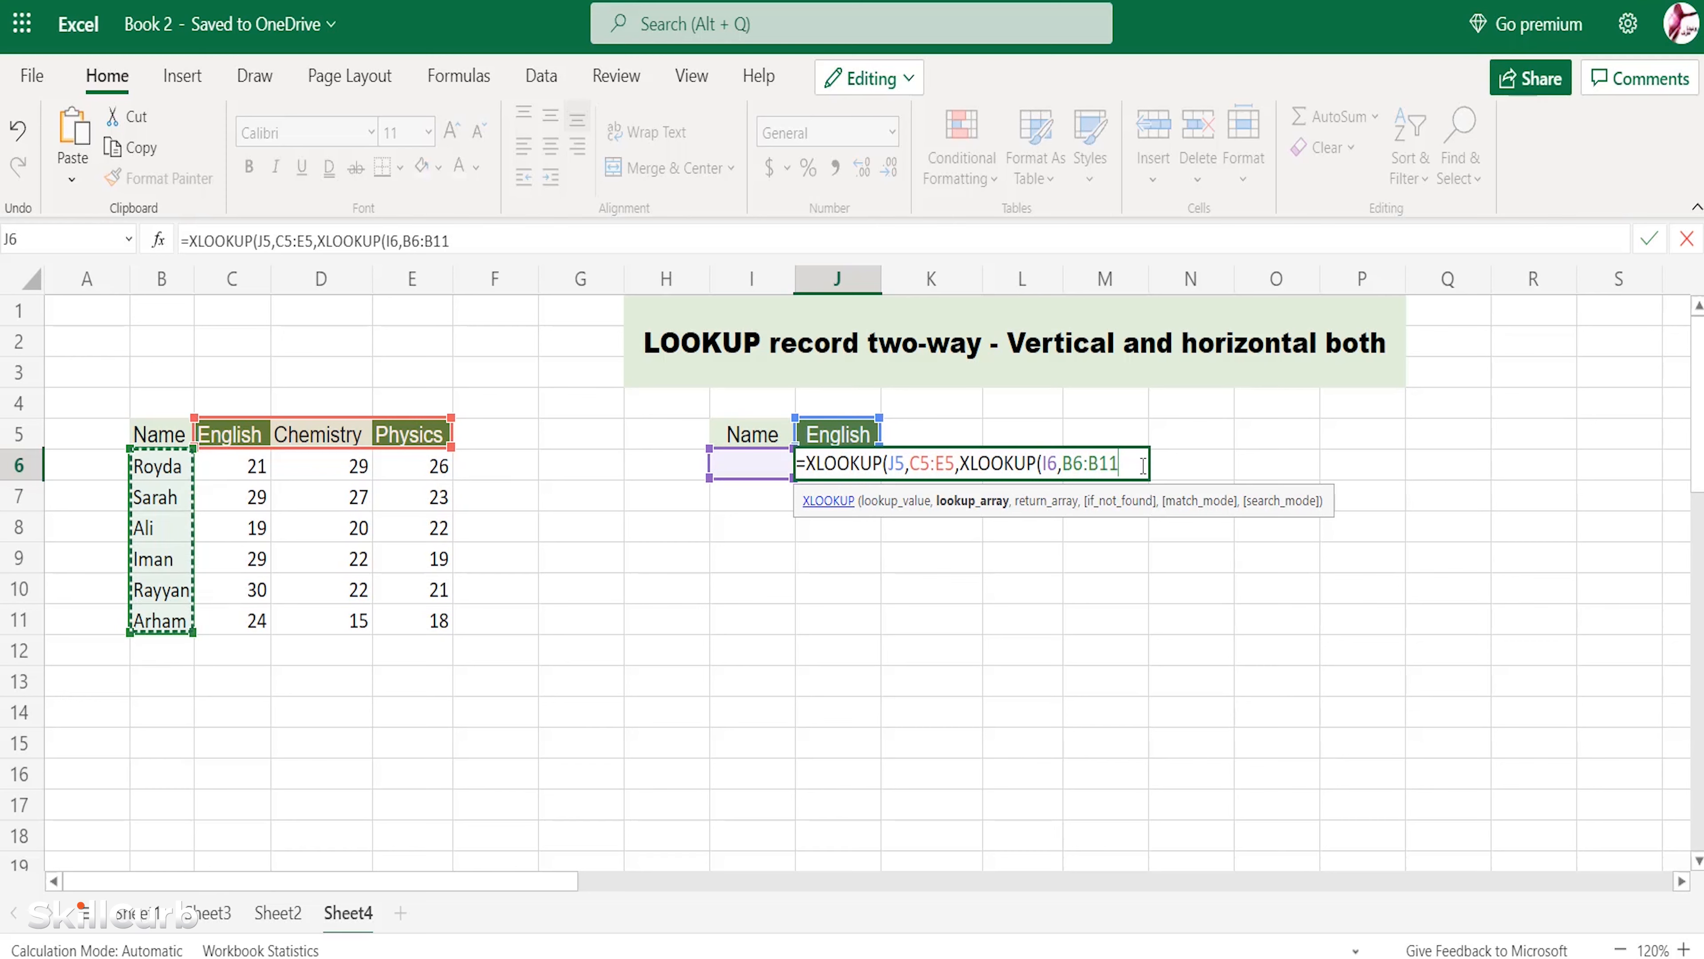
type(",")
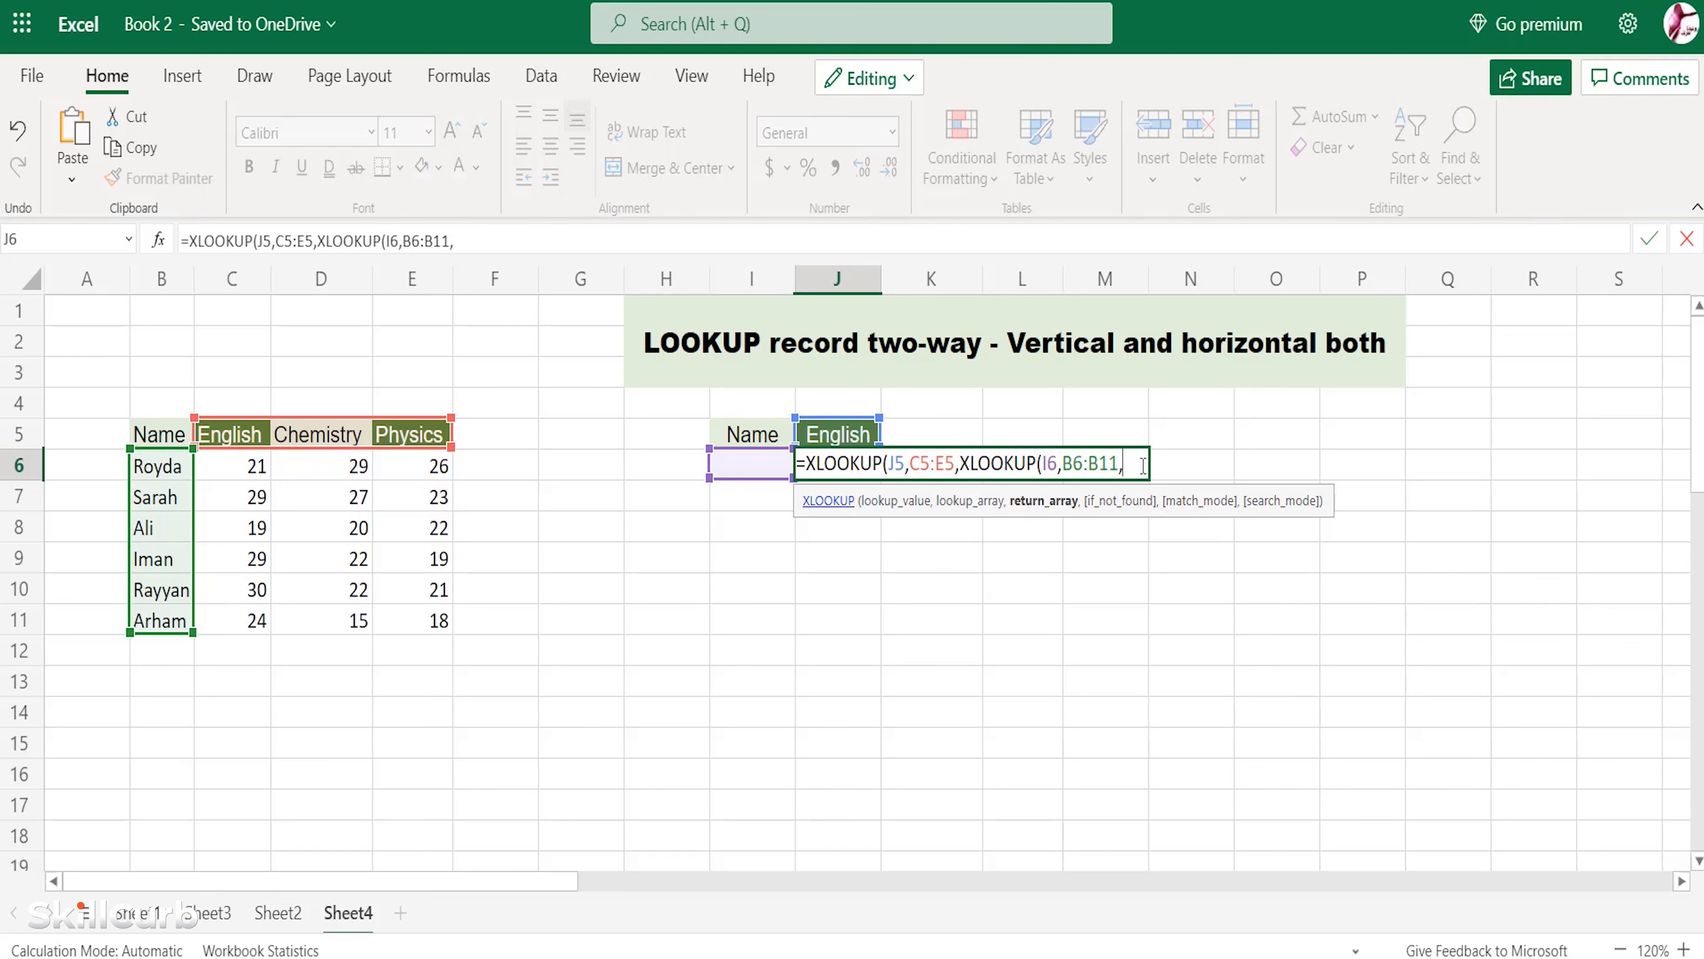
left_click_drag(245, 462, 435, 624)
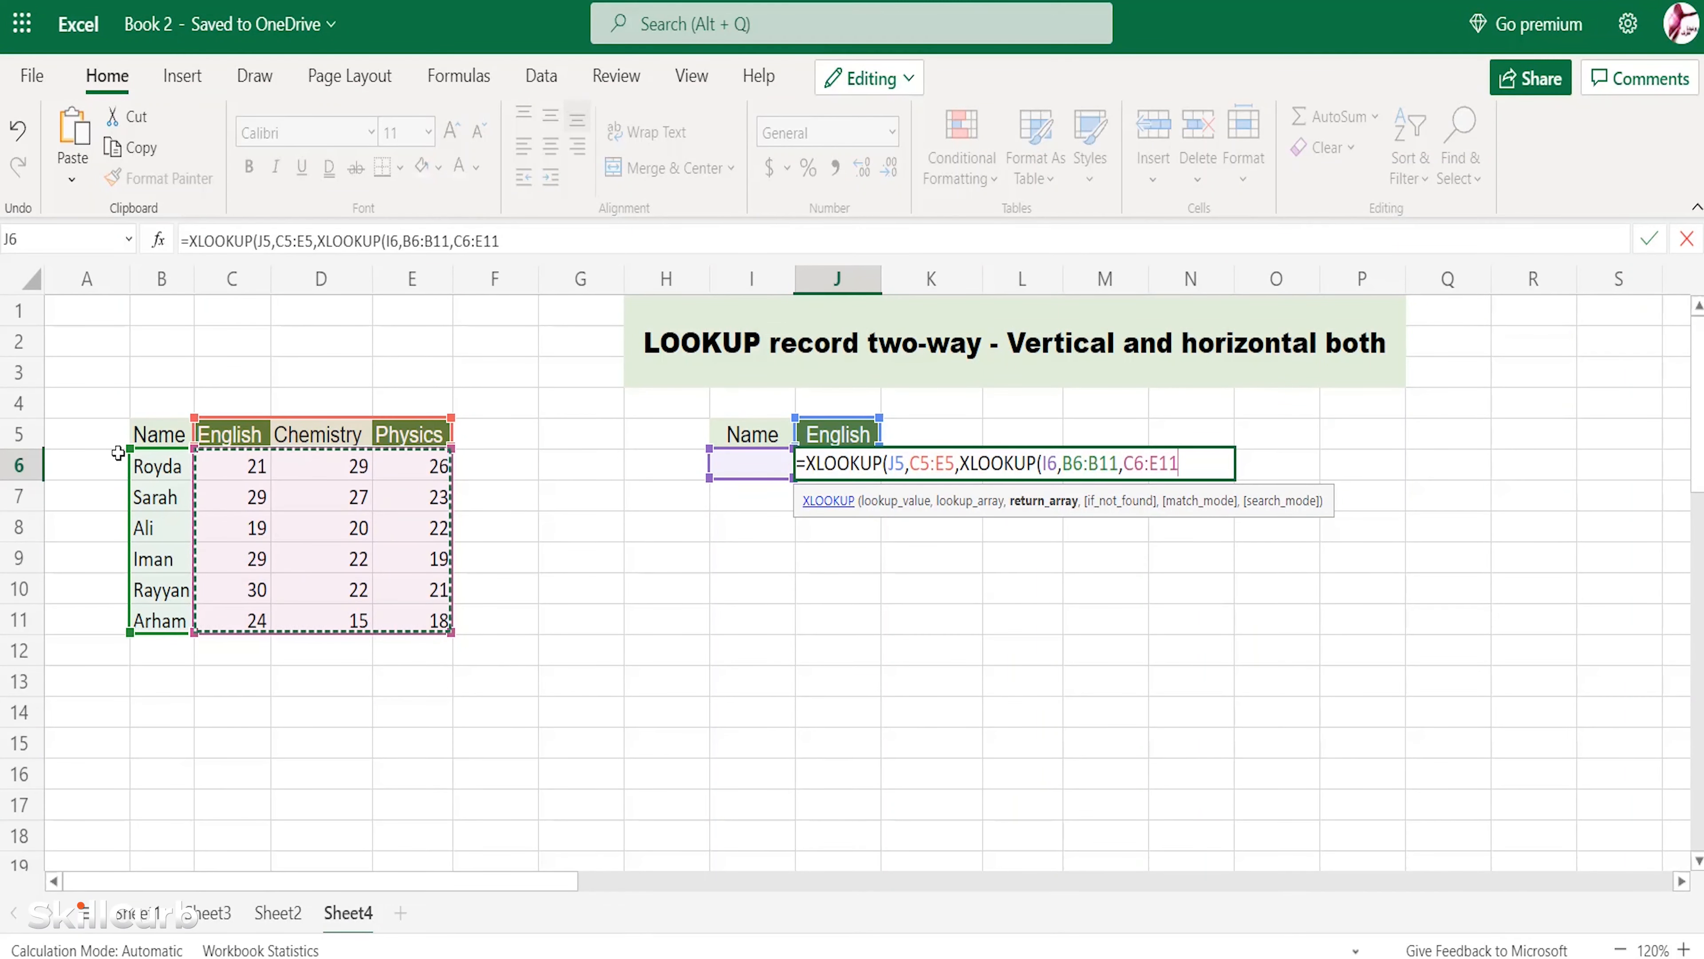
type(")")
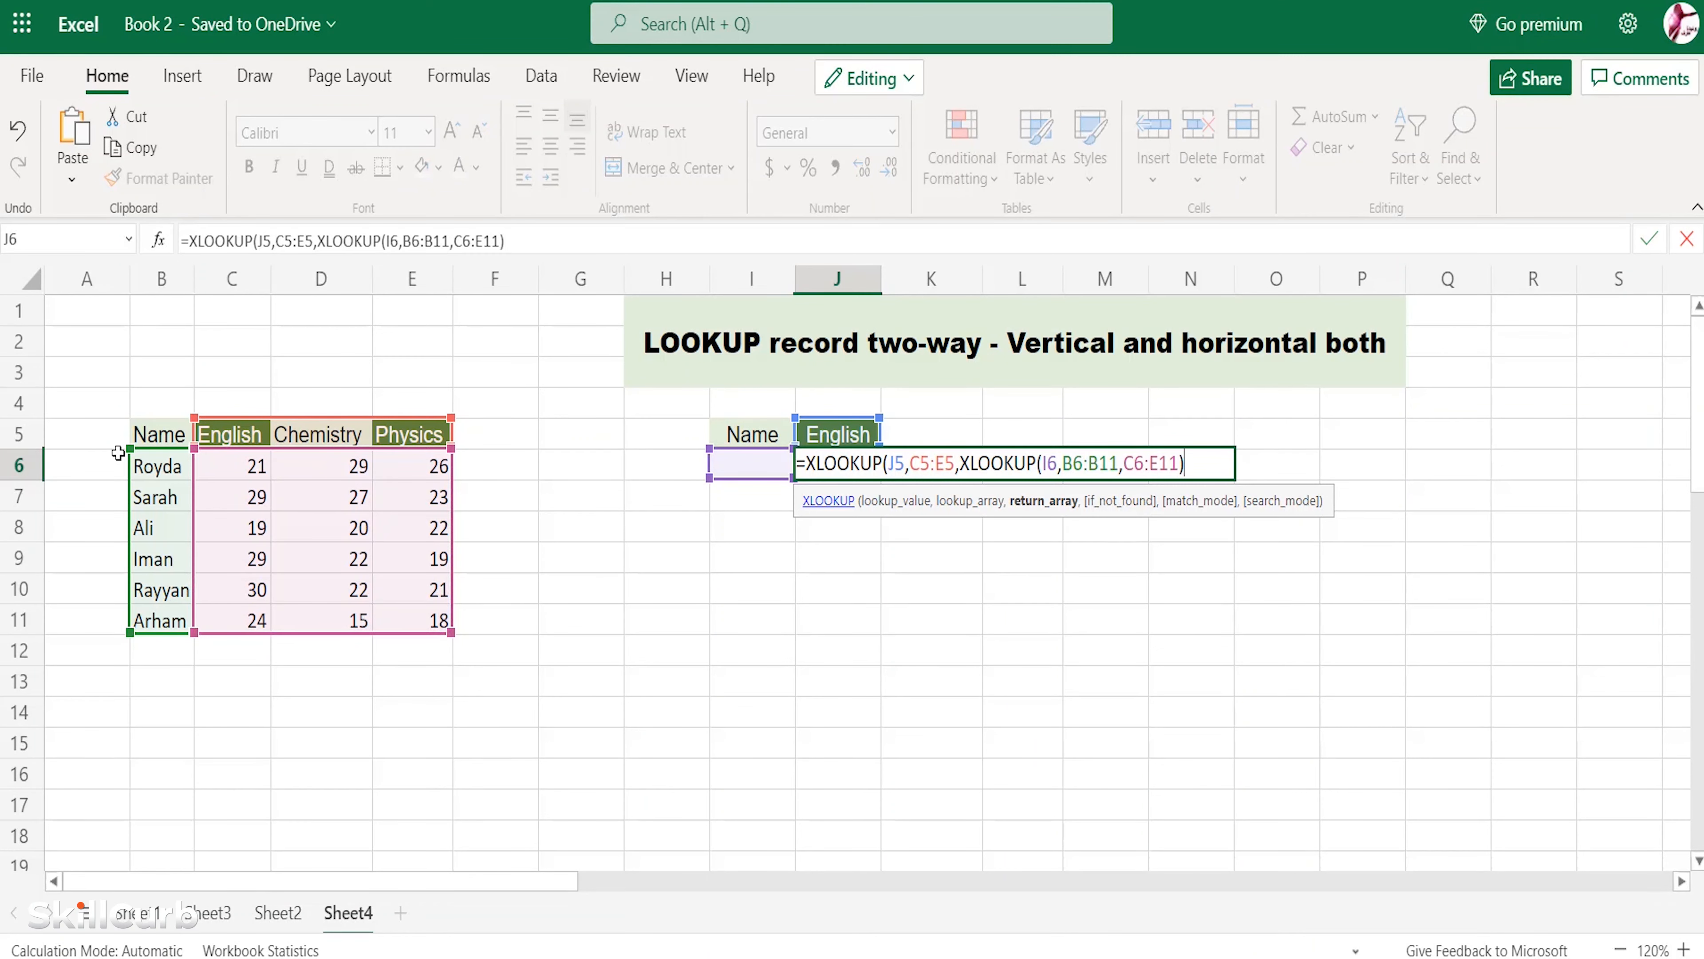
type(")")
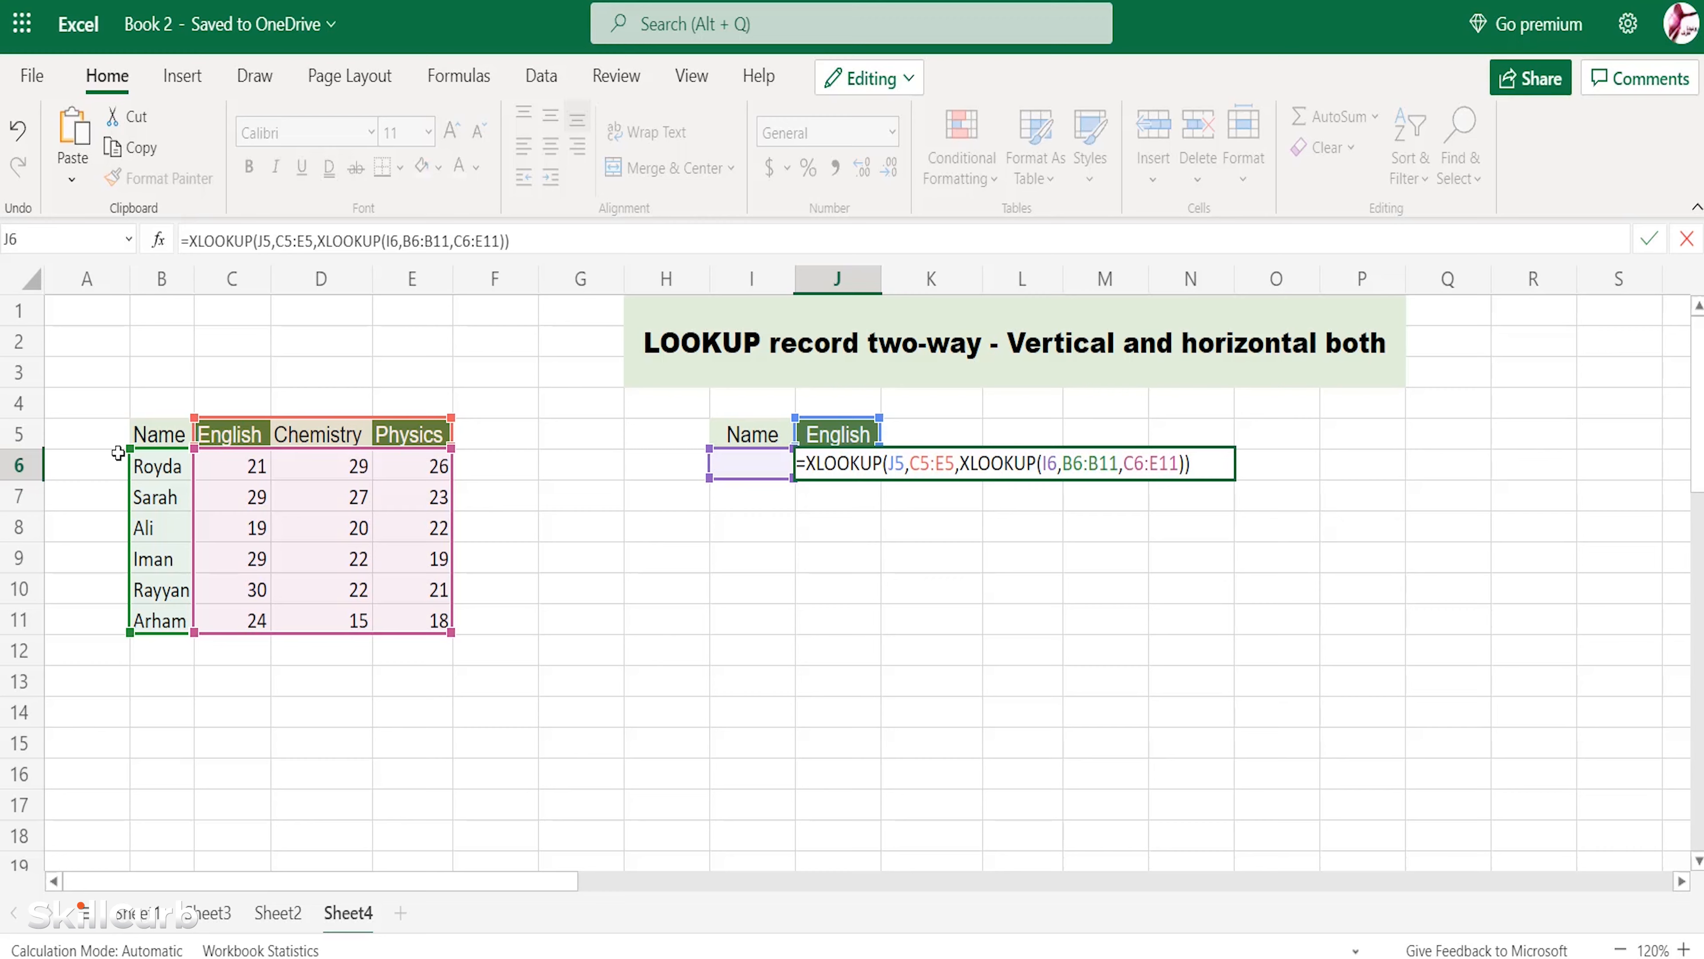
key("Return")
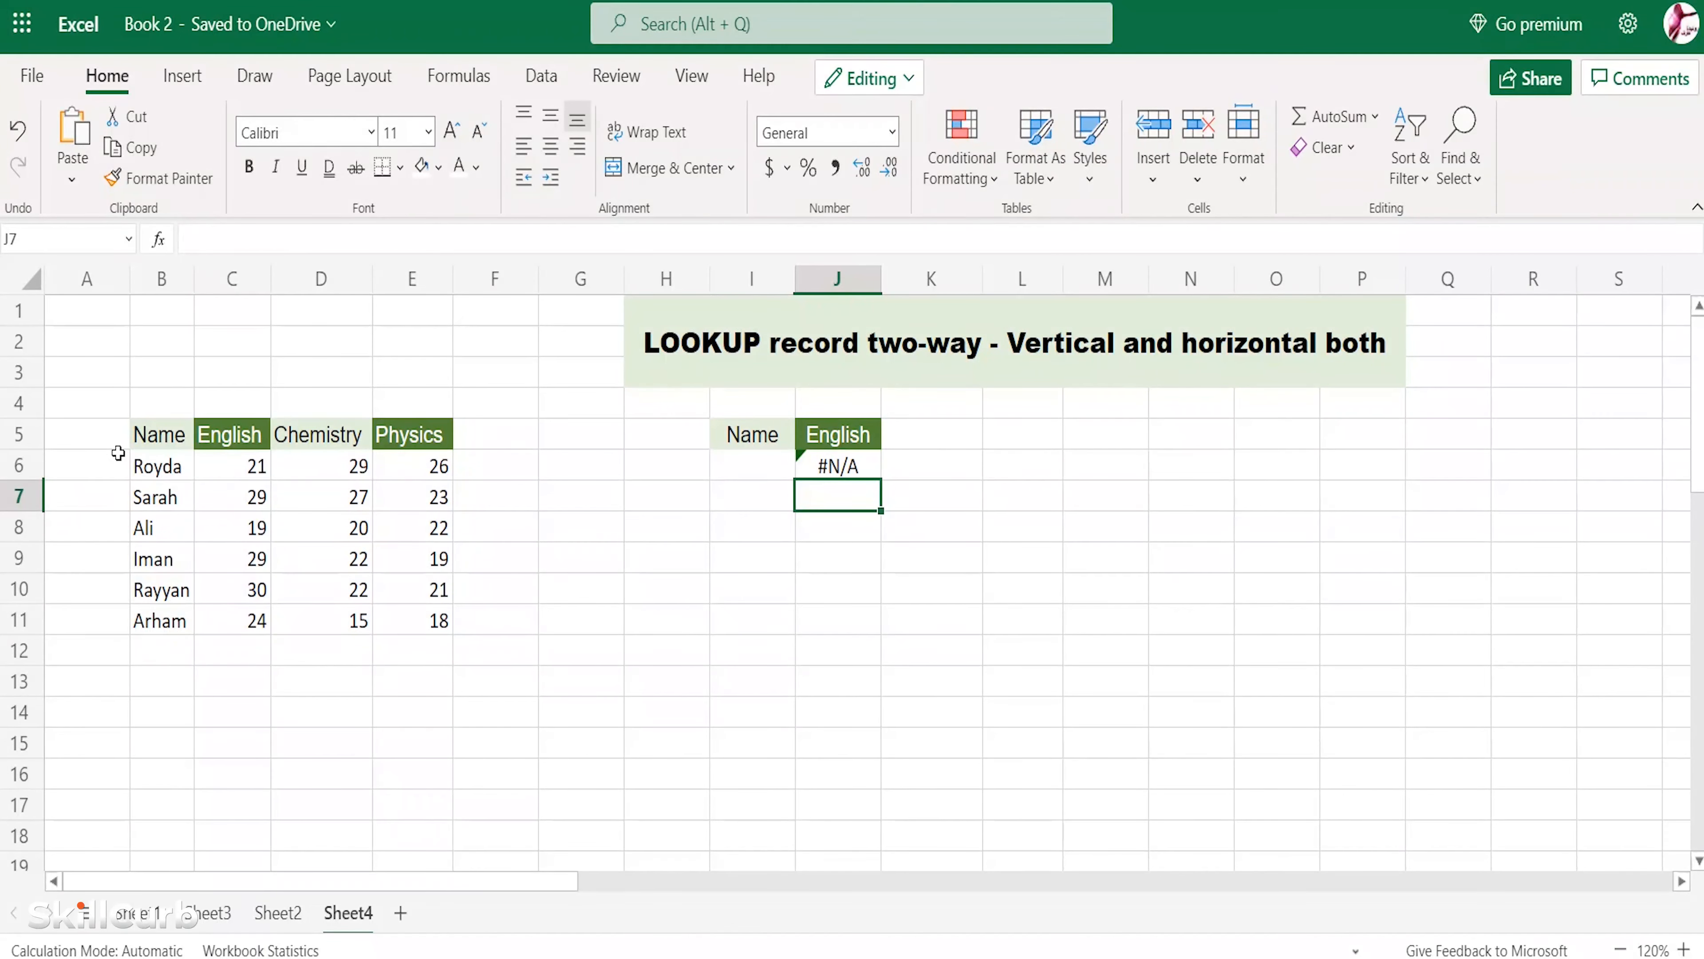
Enter the student name from B8 as the lookup value in I6 of Sheet4 and check the J6 formula.
left_click(749, 468)
type("Ali")
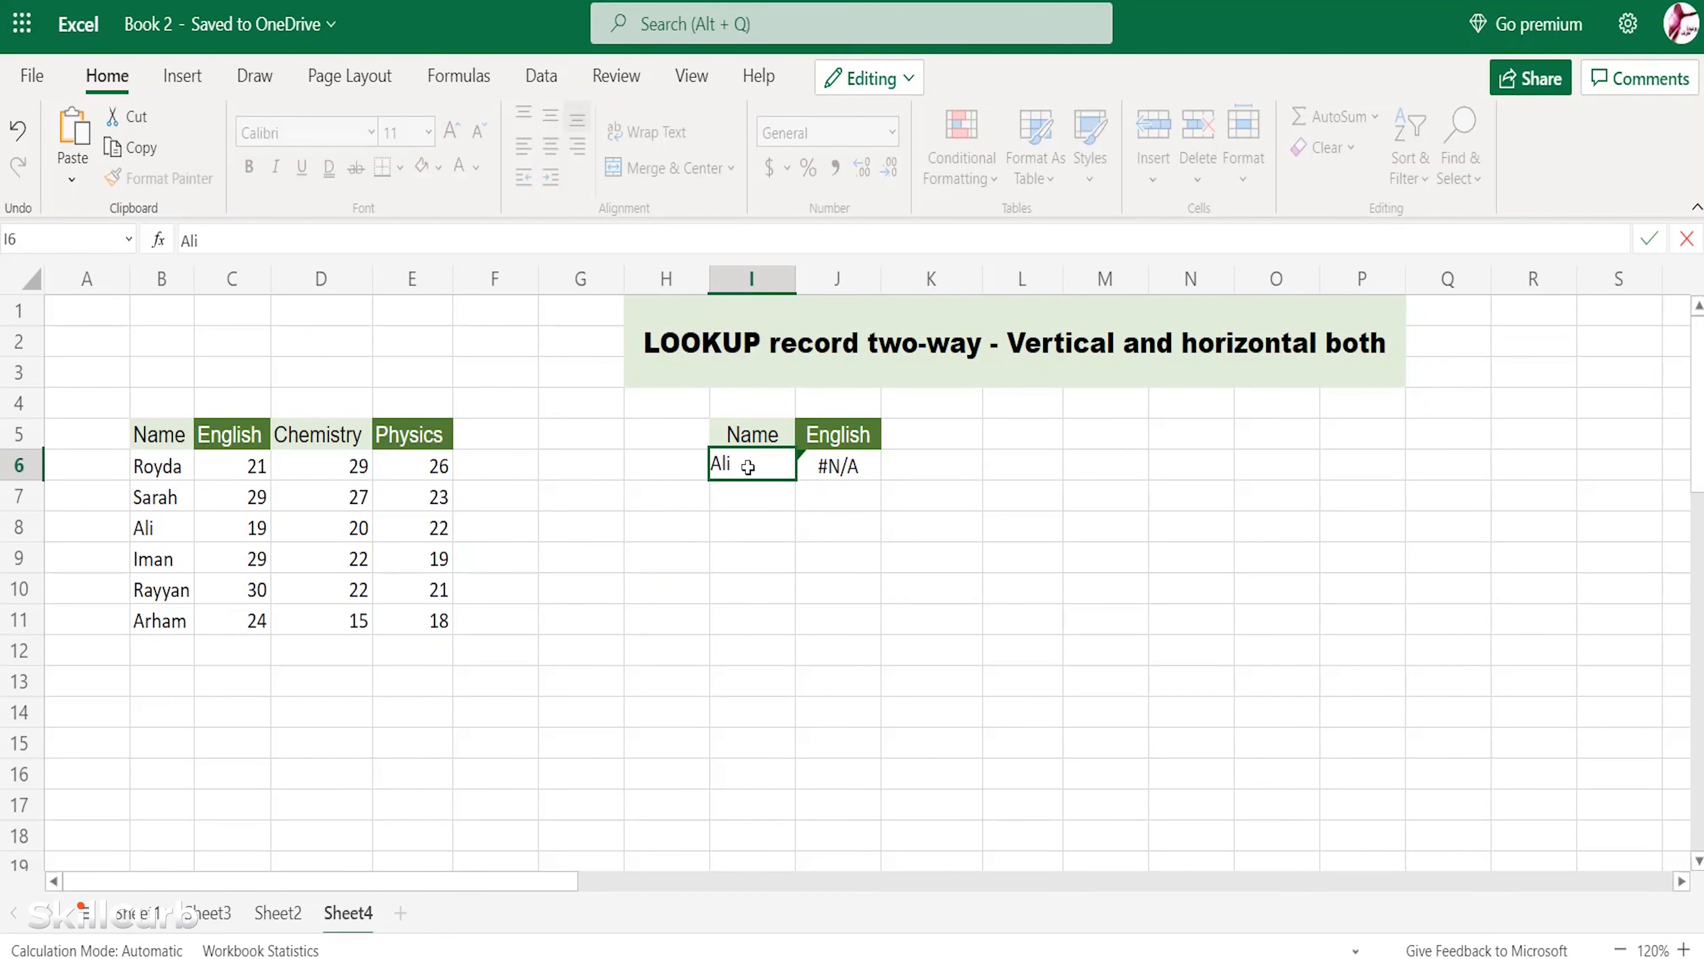
key("Return")
left_click(846, 473)
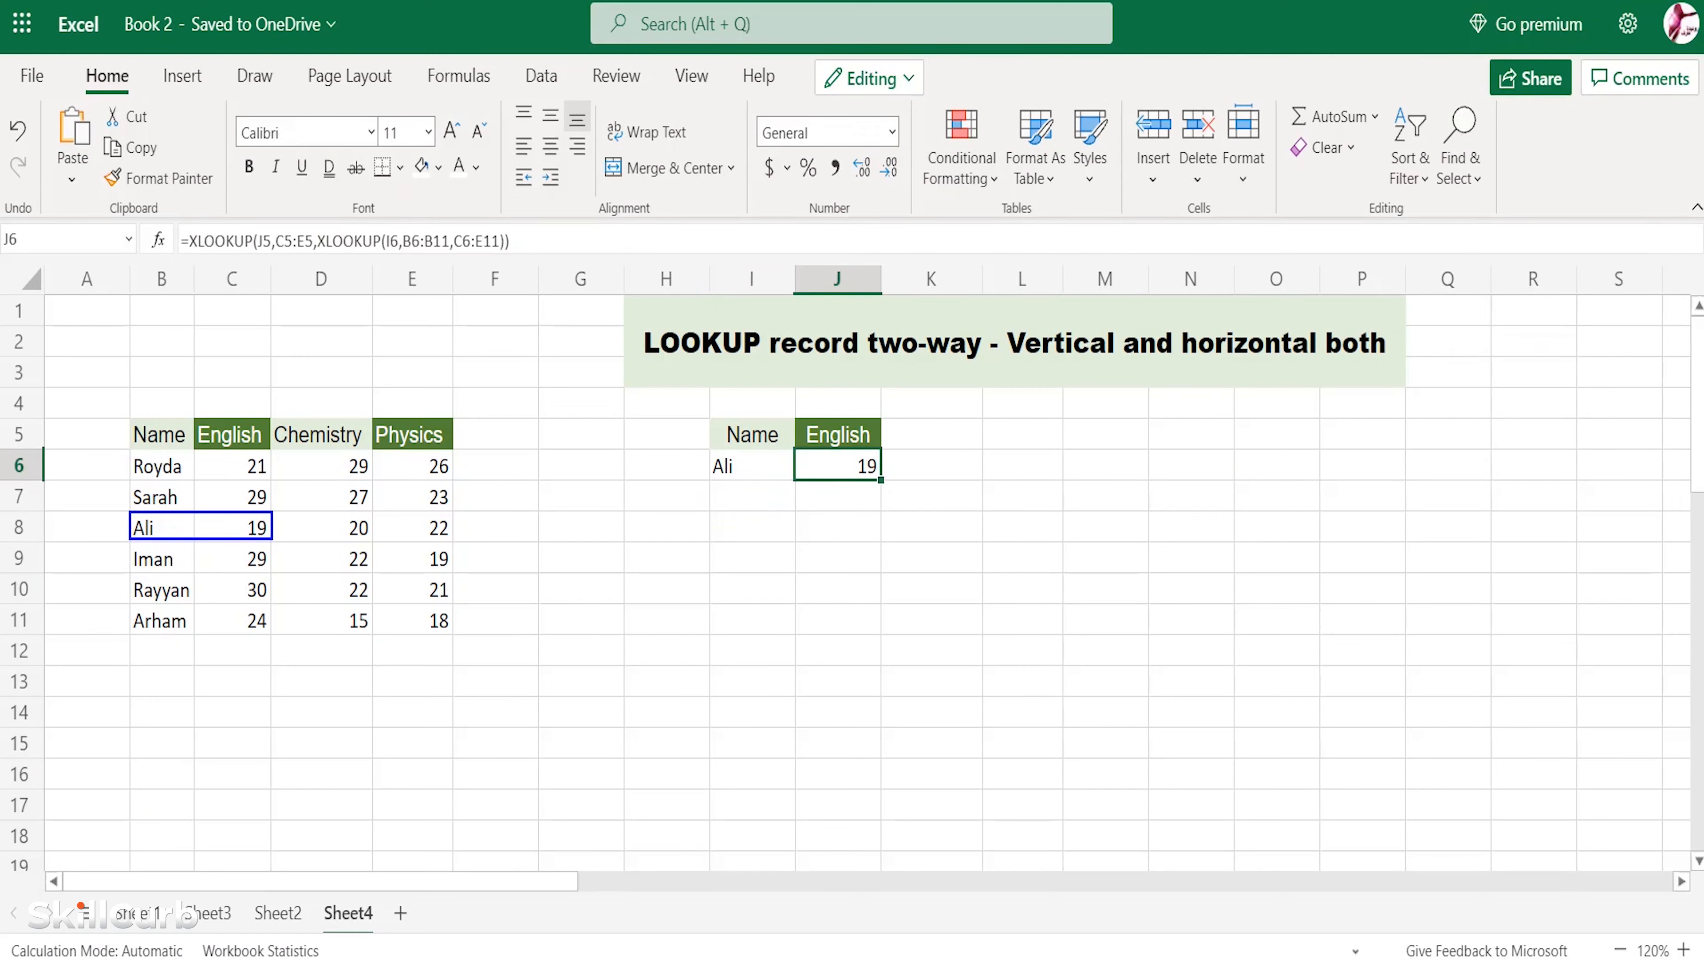
Change the subject in J5 to Chemistry and the lookup value in I6 to the student name from B9.
double_click(864, 432)
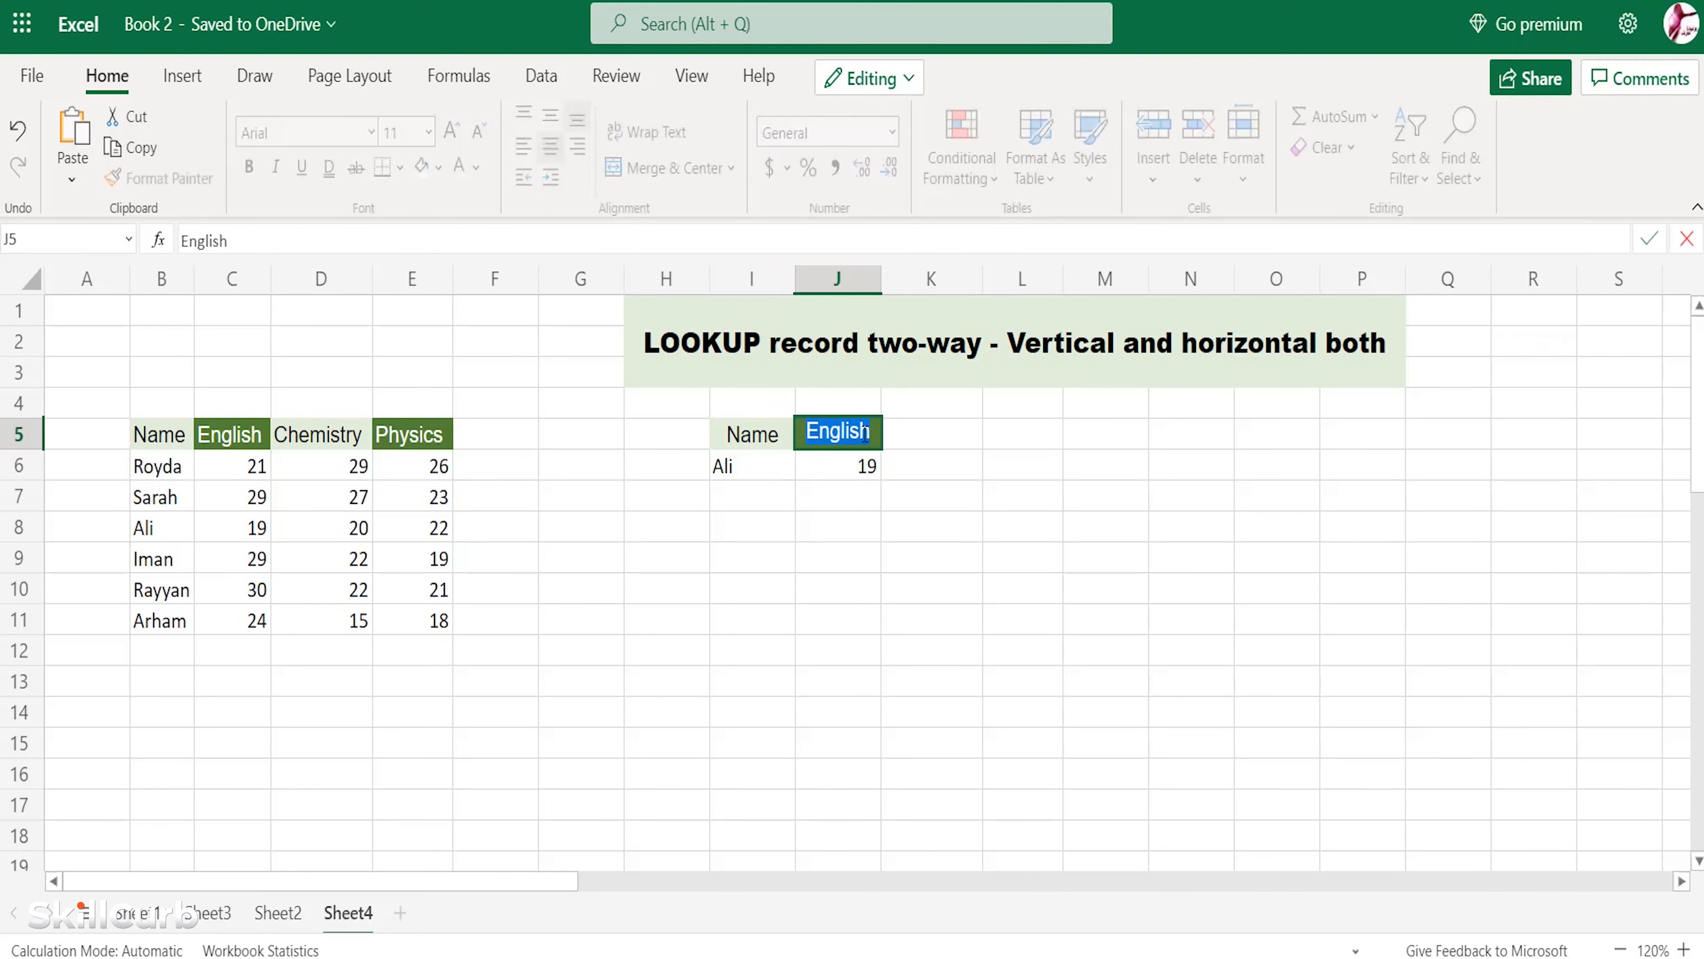
type("Chemistry")
key("Return")
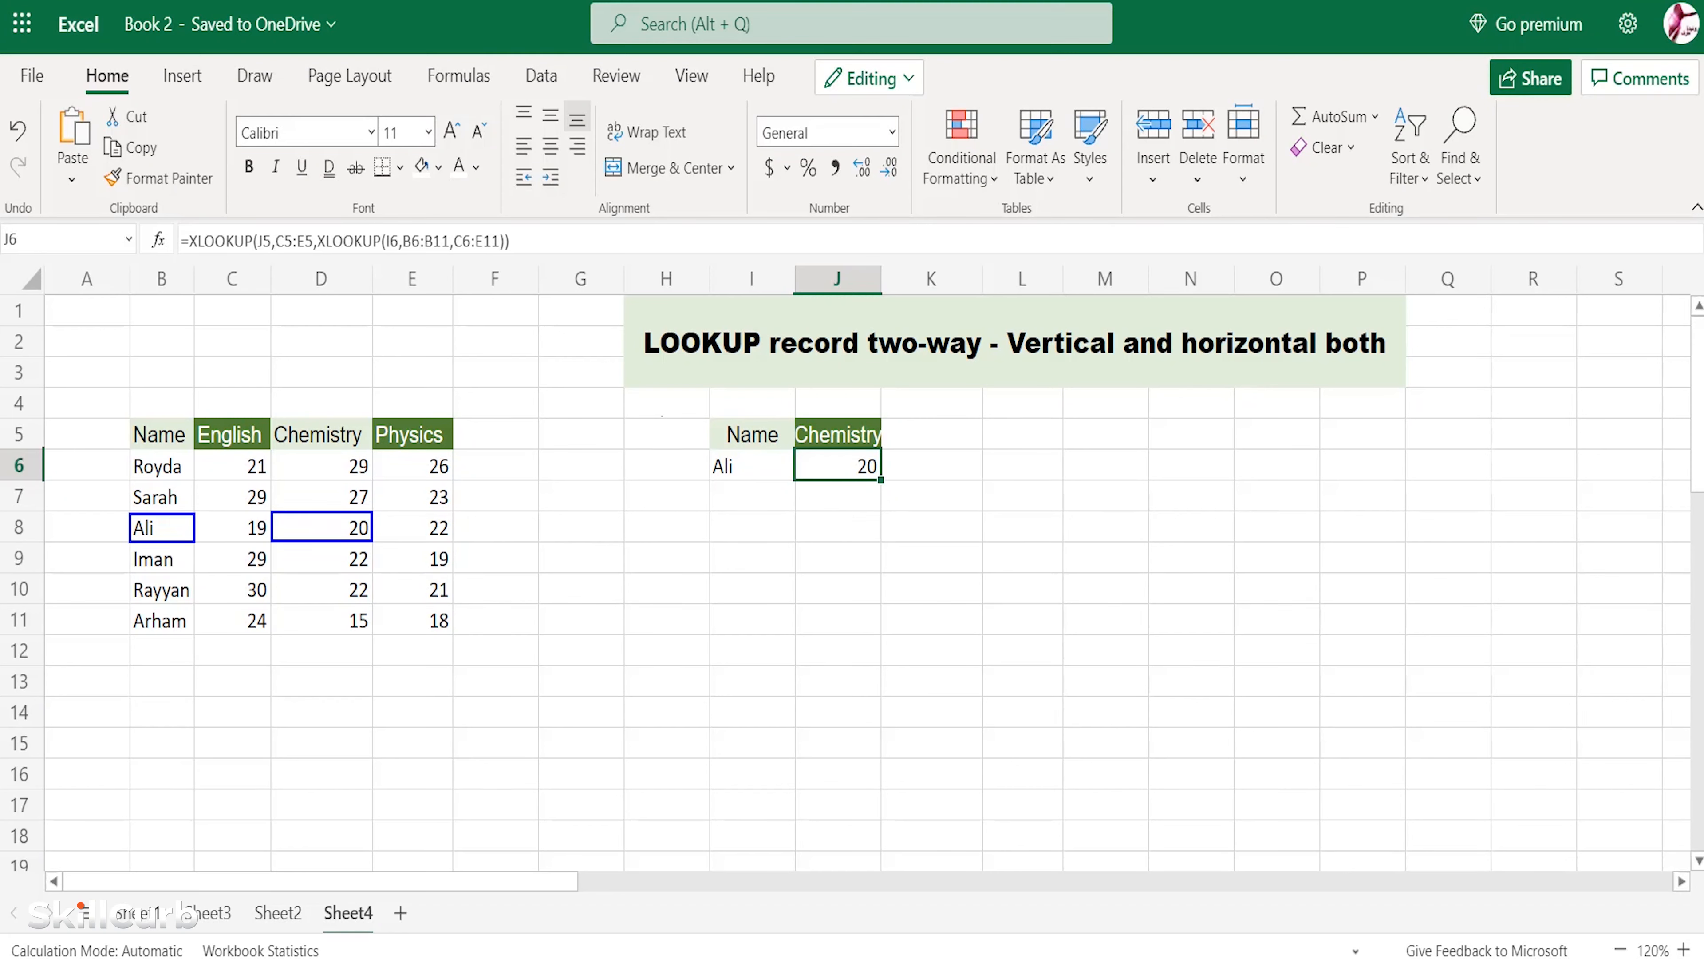
left_click(734, 466)
type("Iman")
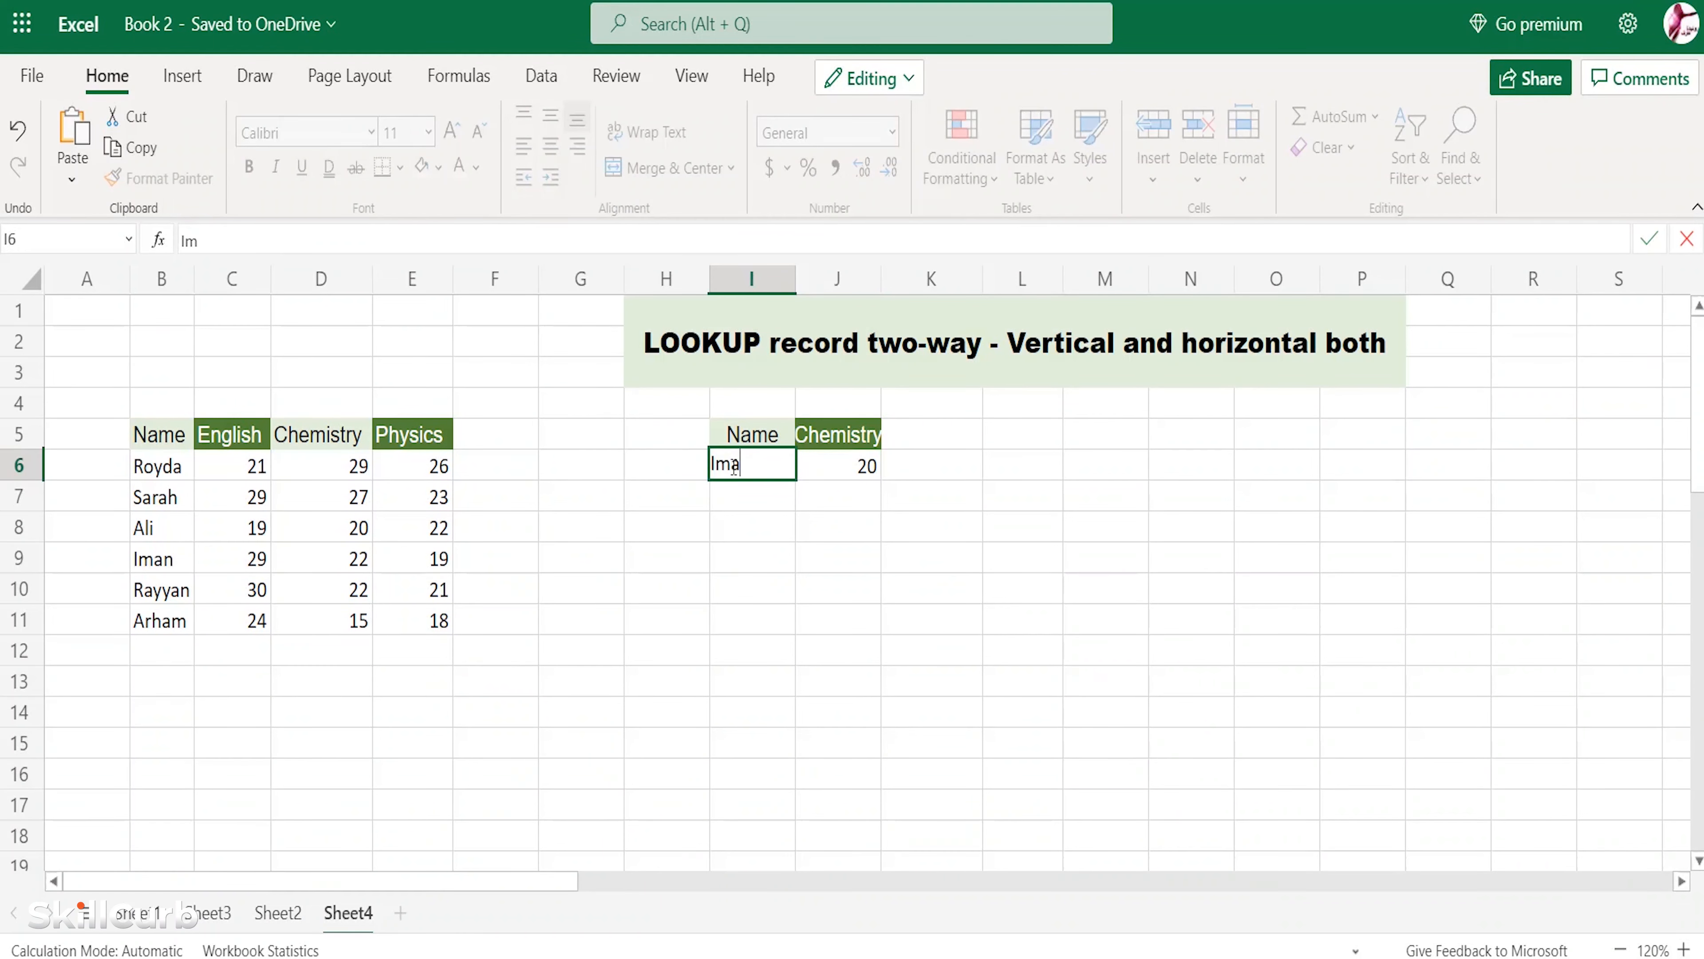
key("Return")
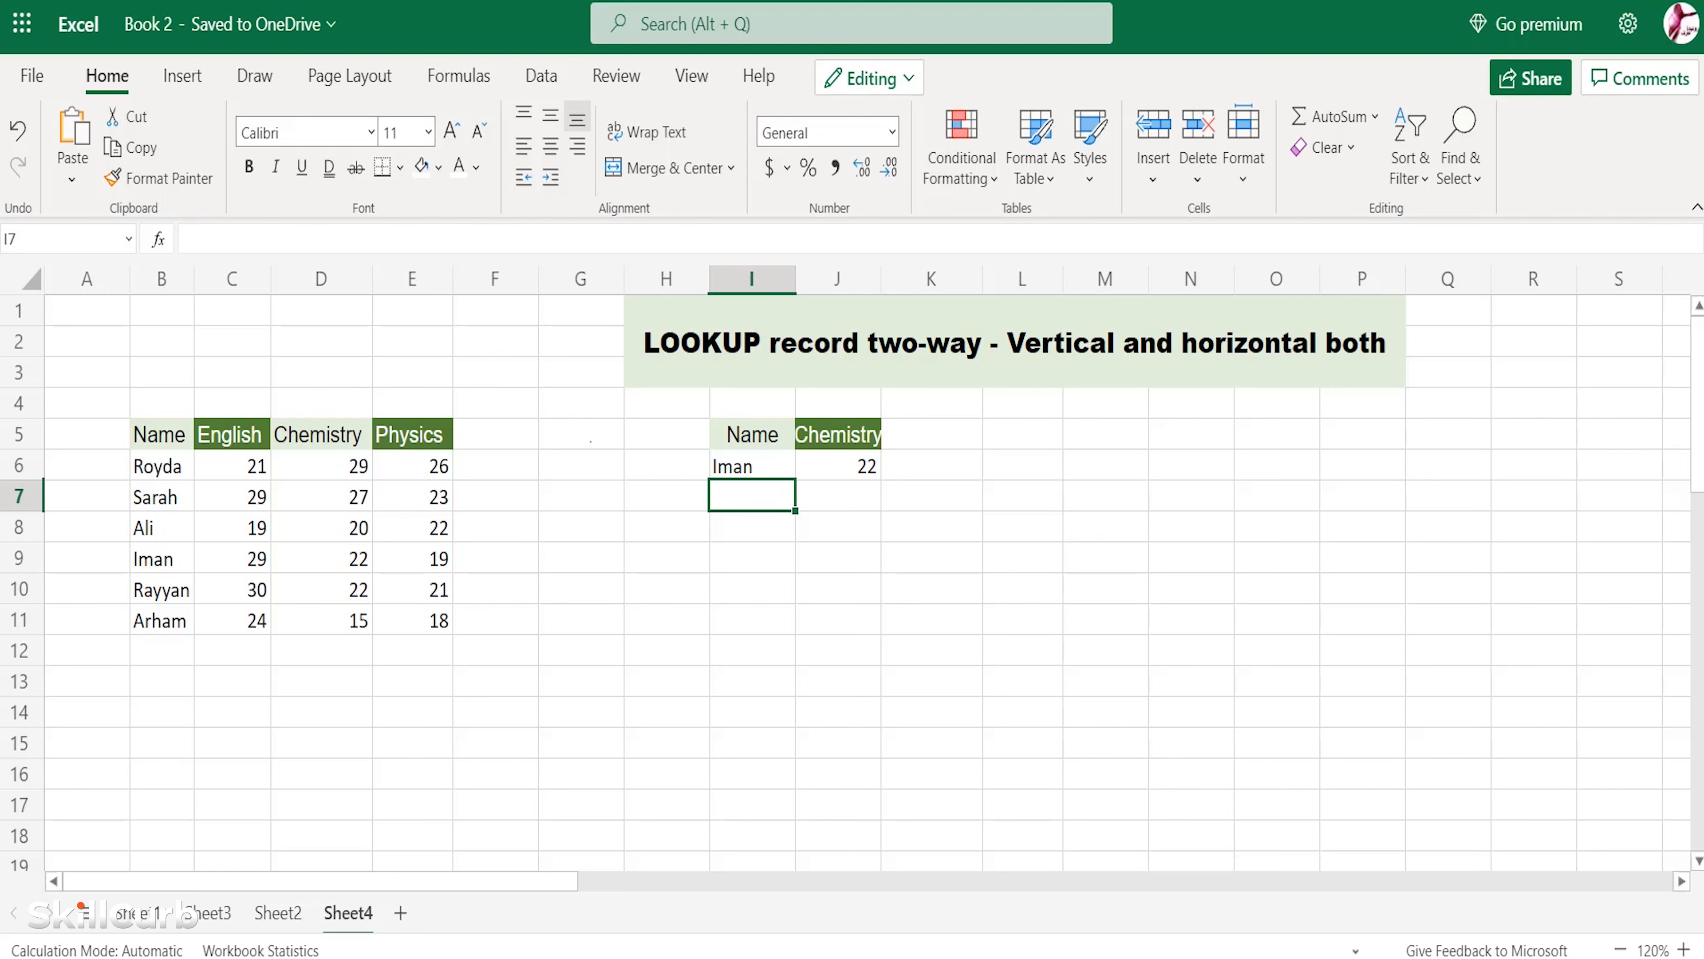
left_click_drag(271, 541, 373, 571)
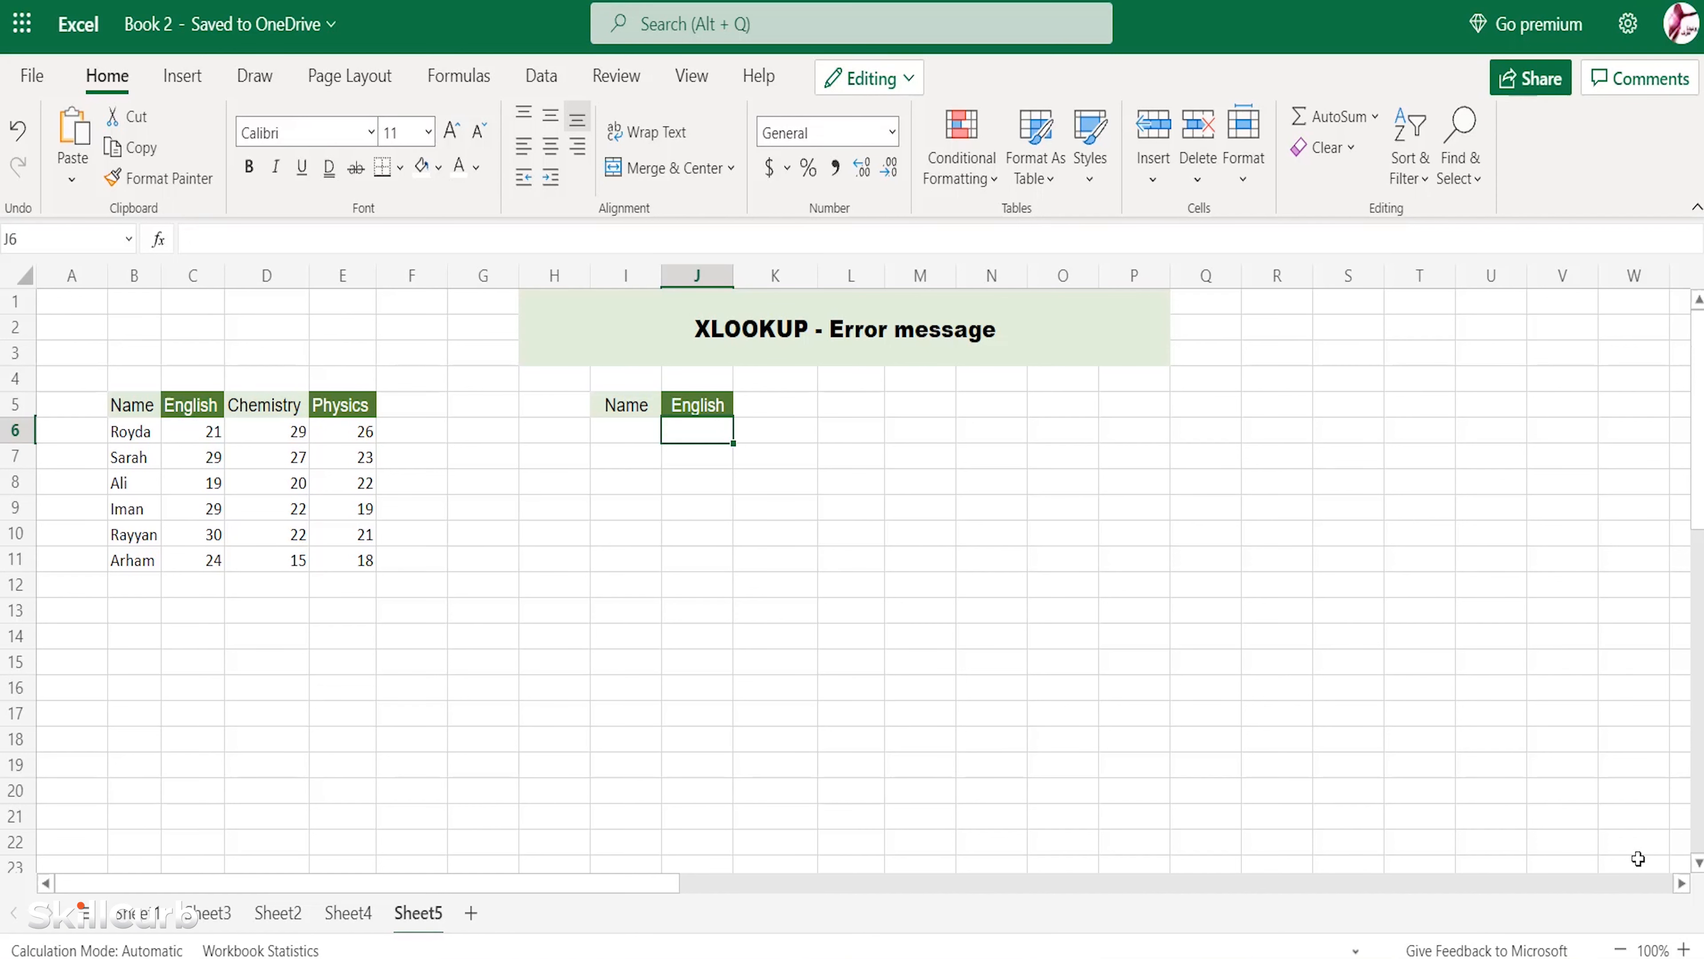
Enter =XLOOKUP(I6,B5:B11,C5:C11,"Not found") in J6 of the error message example on Sheet5.
double_click(697, 436)
type("=xloo")
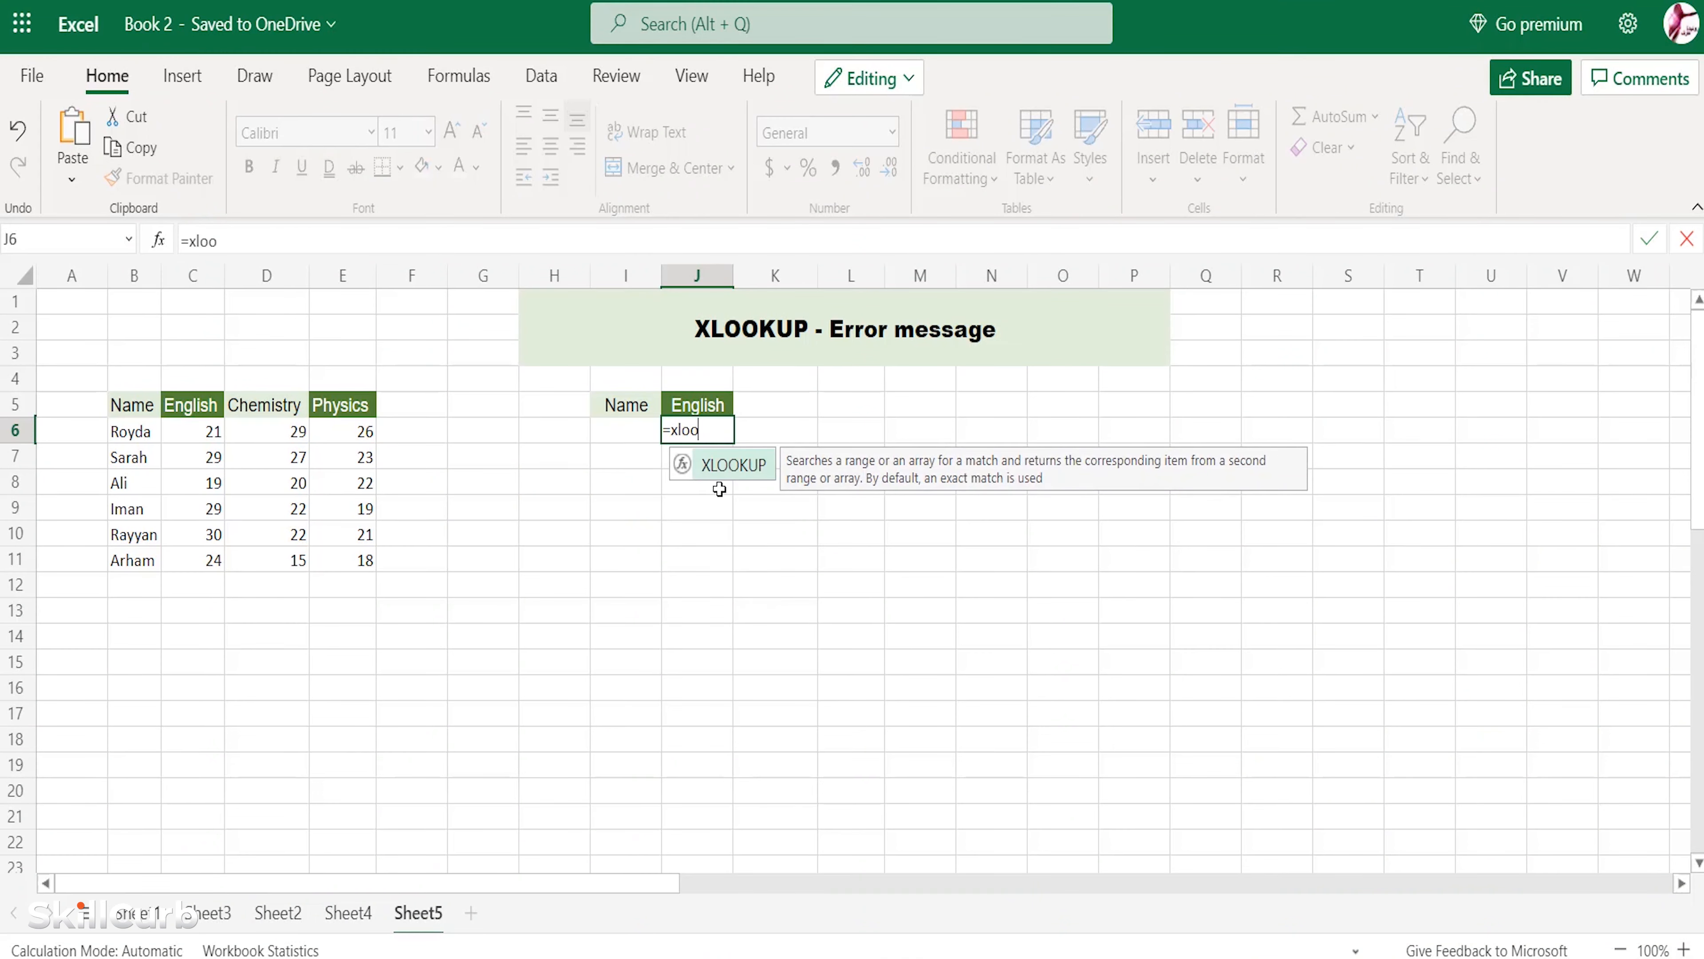
left_click(729, 468)
left_click(636, 429)
type(",")
left_click_drag(140, 406, 153, 566)
type(",")
left_click_drag(195, 406, 205, 566)
type(",\"No")
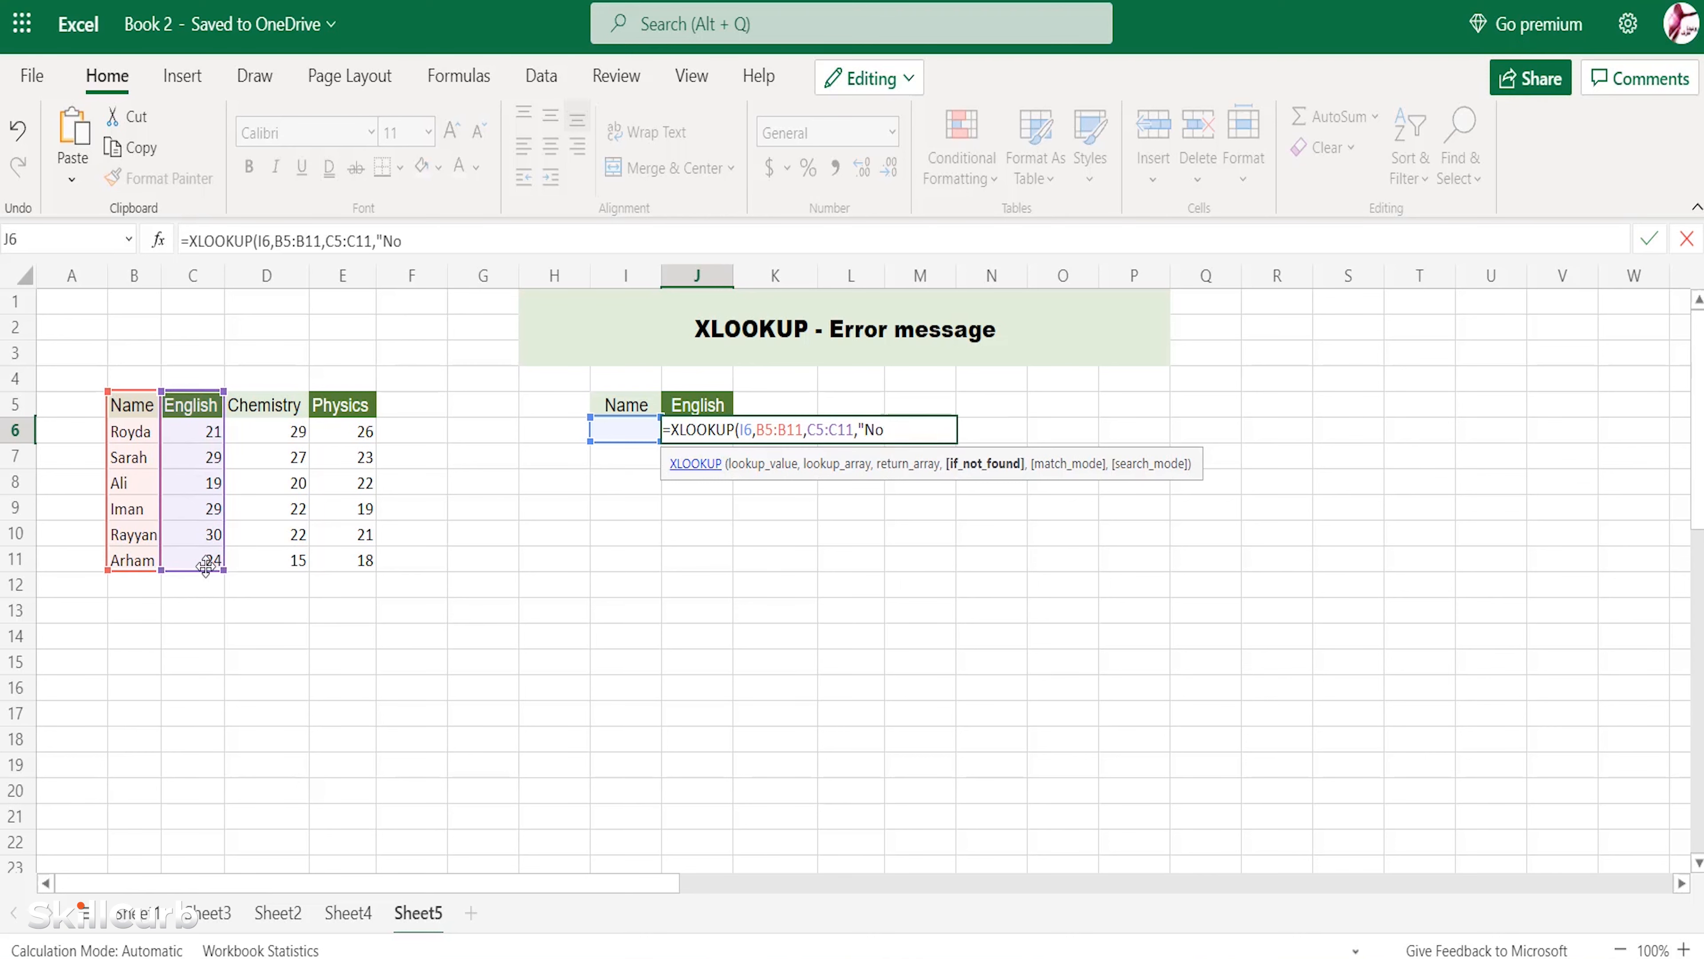
type("t found\")")
key("Return")
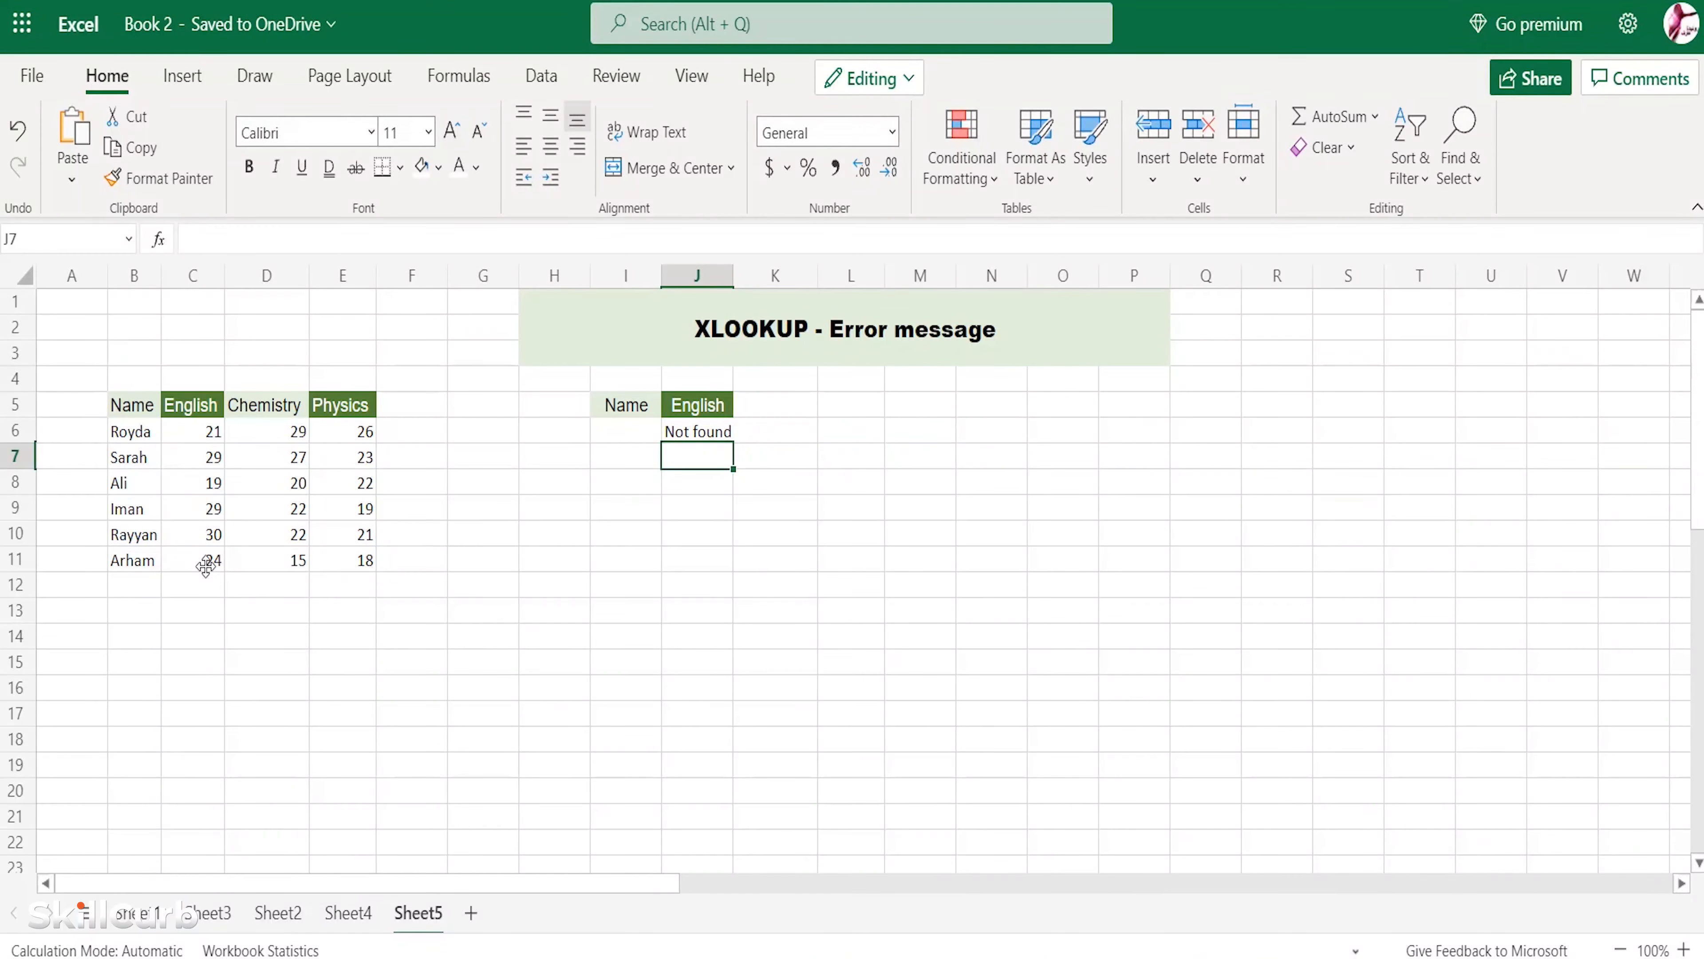
Enter the student name from B7 as the lookup value in I6 of Sheet5.
double_click(628, 433)
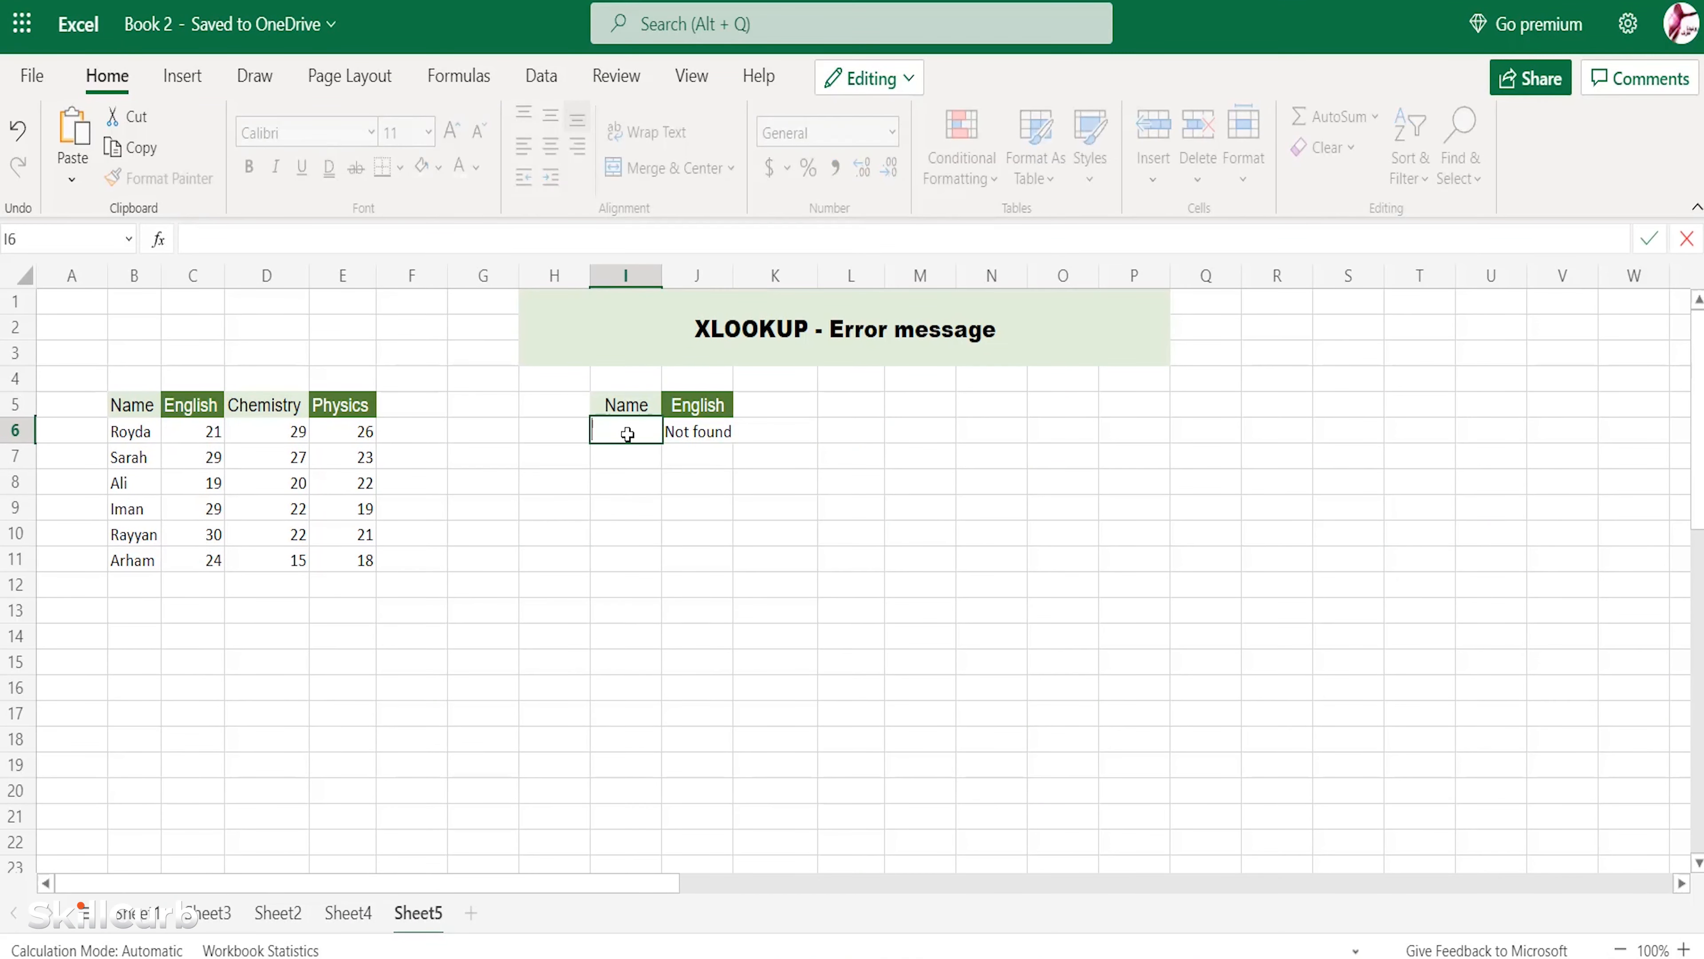
type("Sarah")
key("Return")
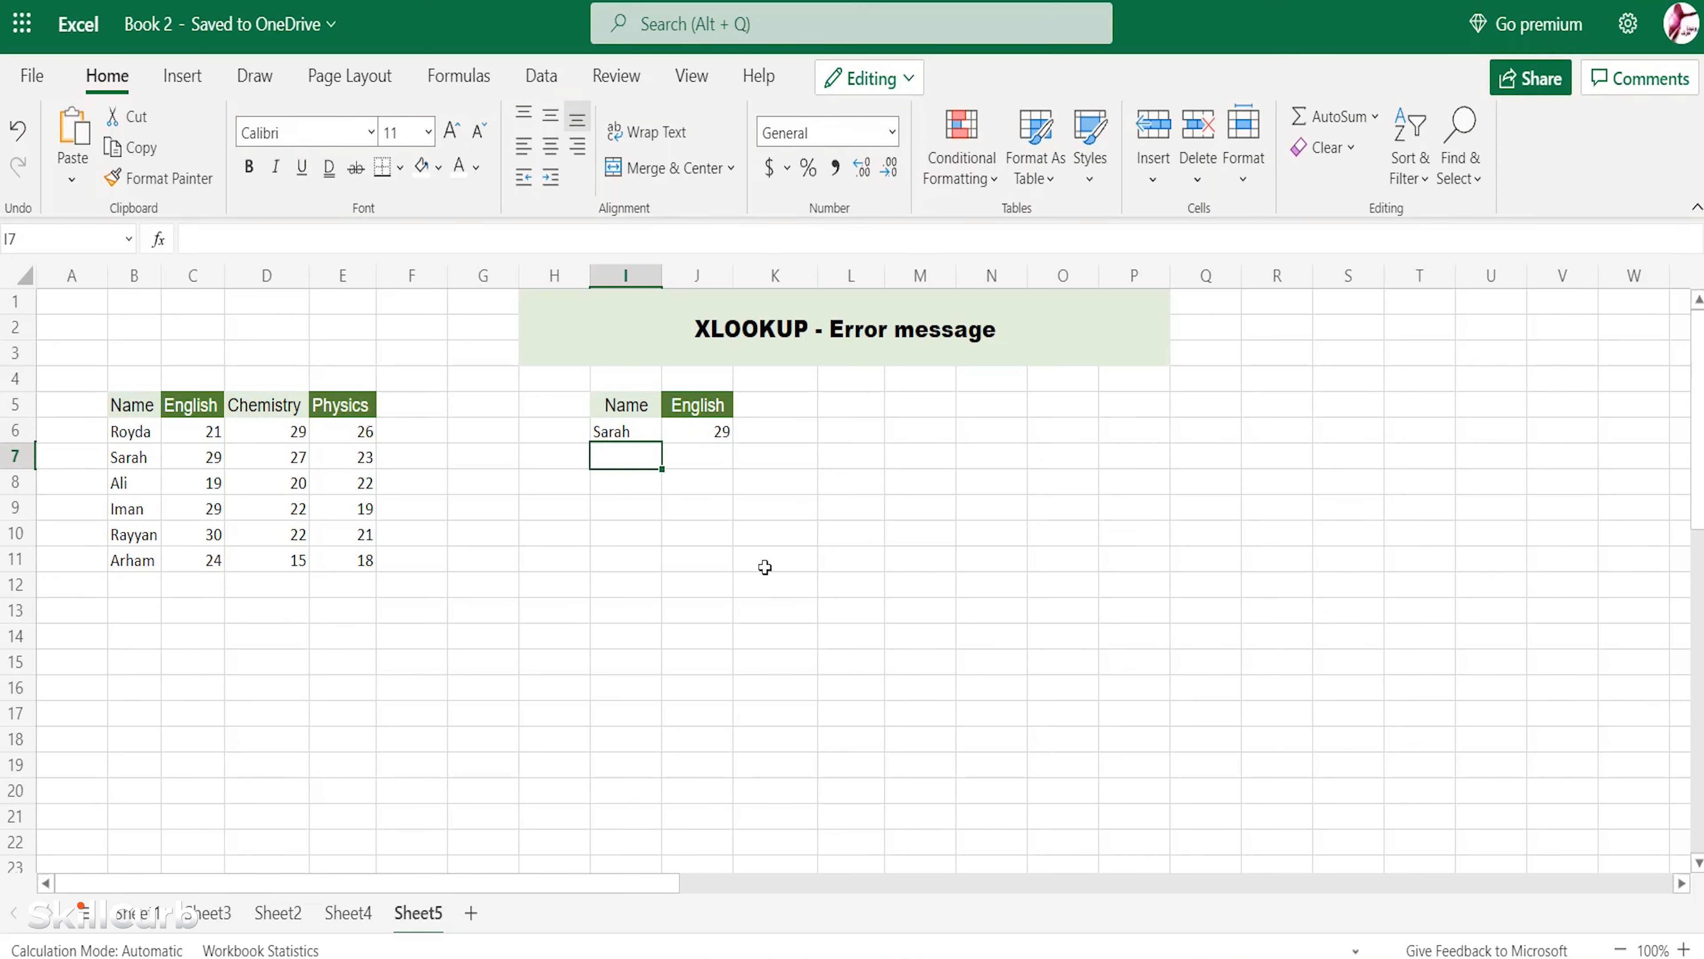
Enter a name missing from the marks table in I7 and fill the J6 formula down to J7.
double_click(611, 454)
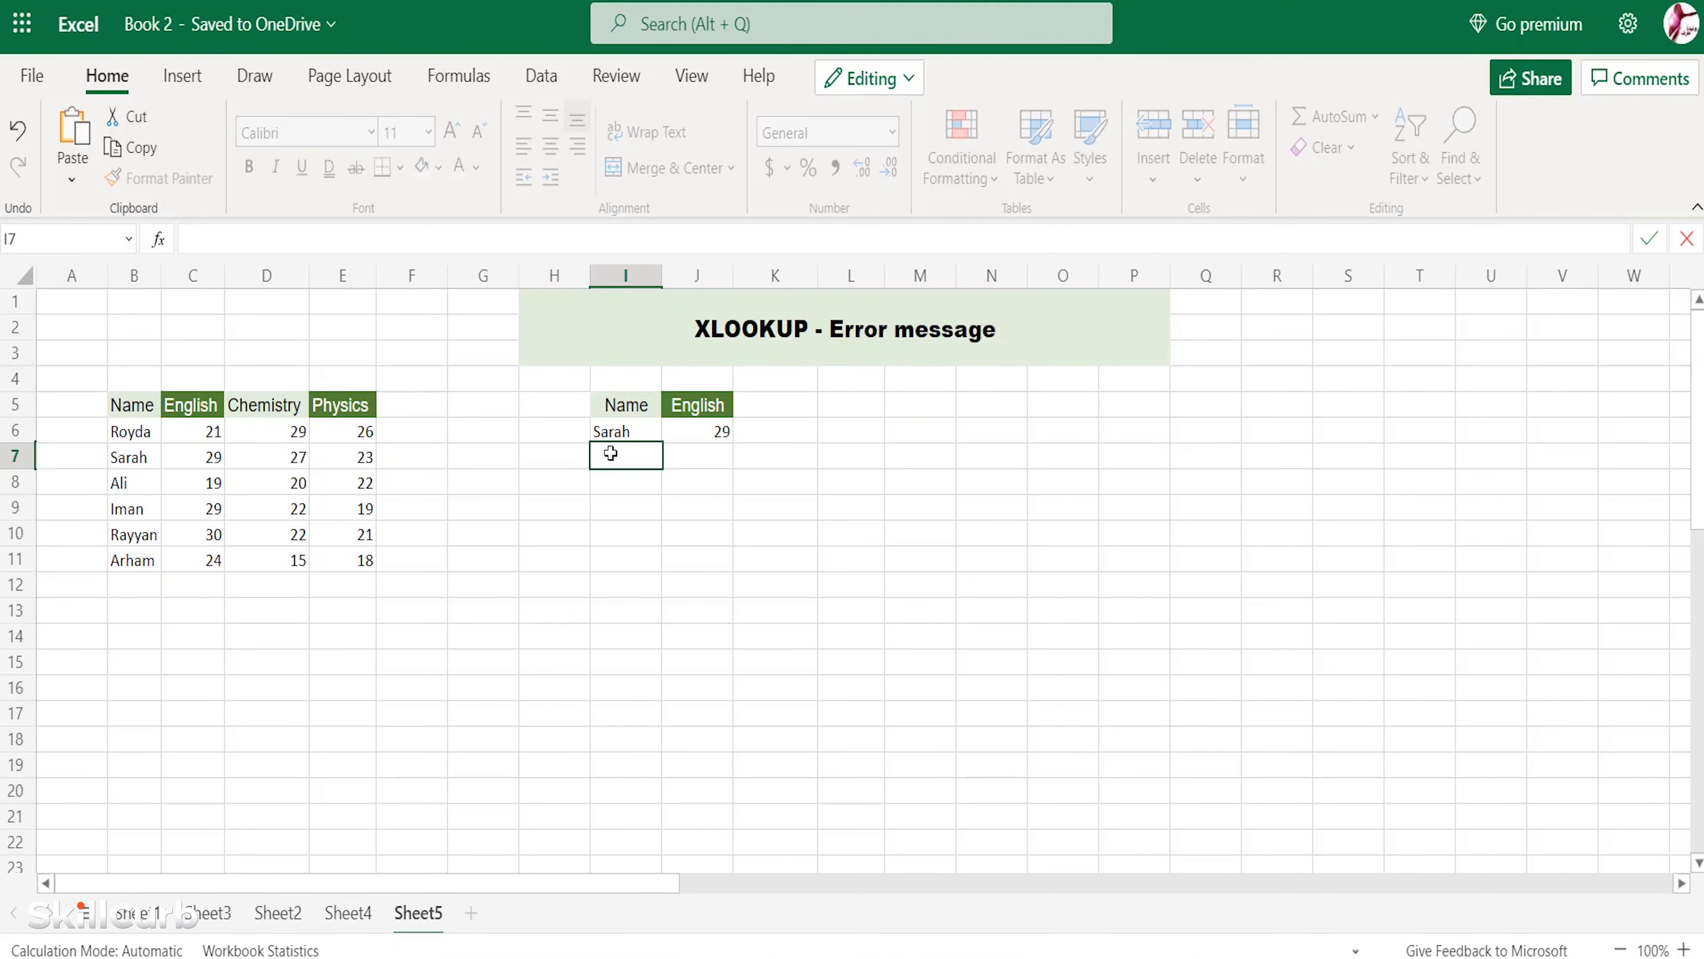
type("John")
left_click(726, 423)
left_click_drag(731, 443, 718, 470)
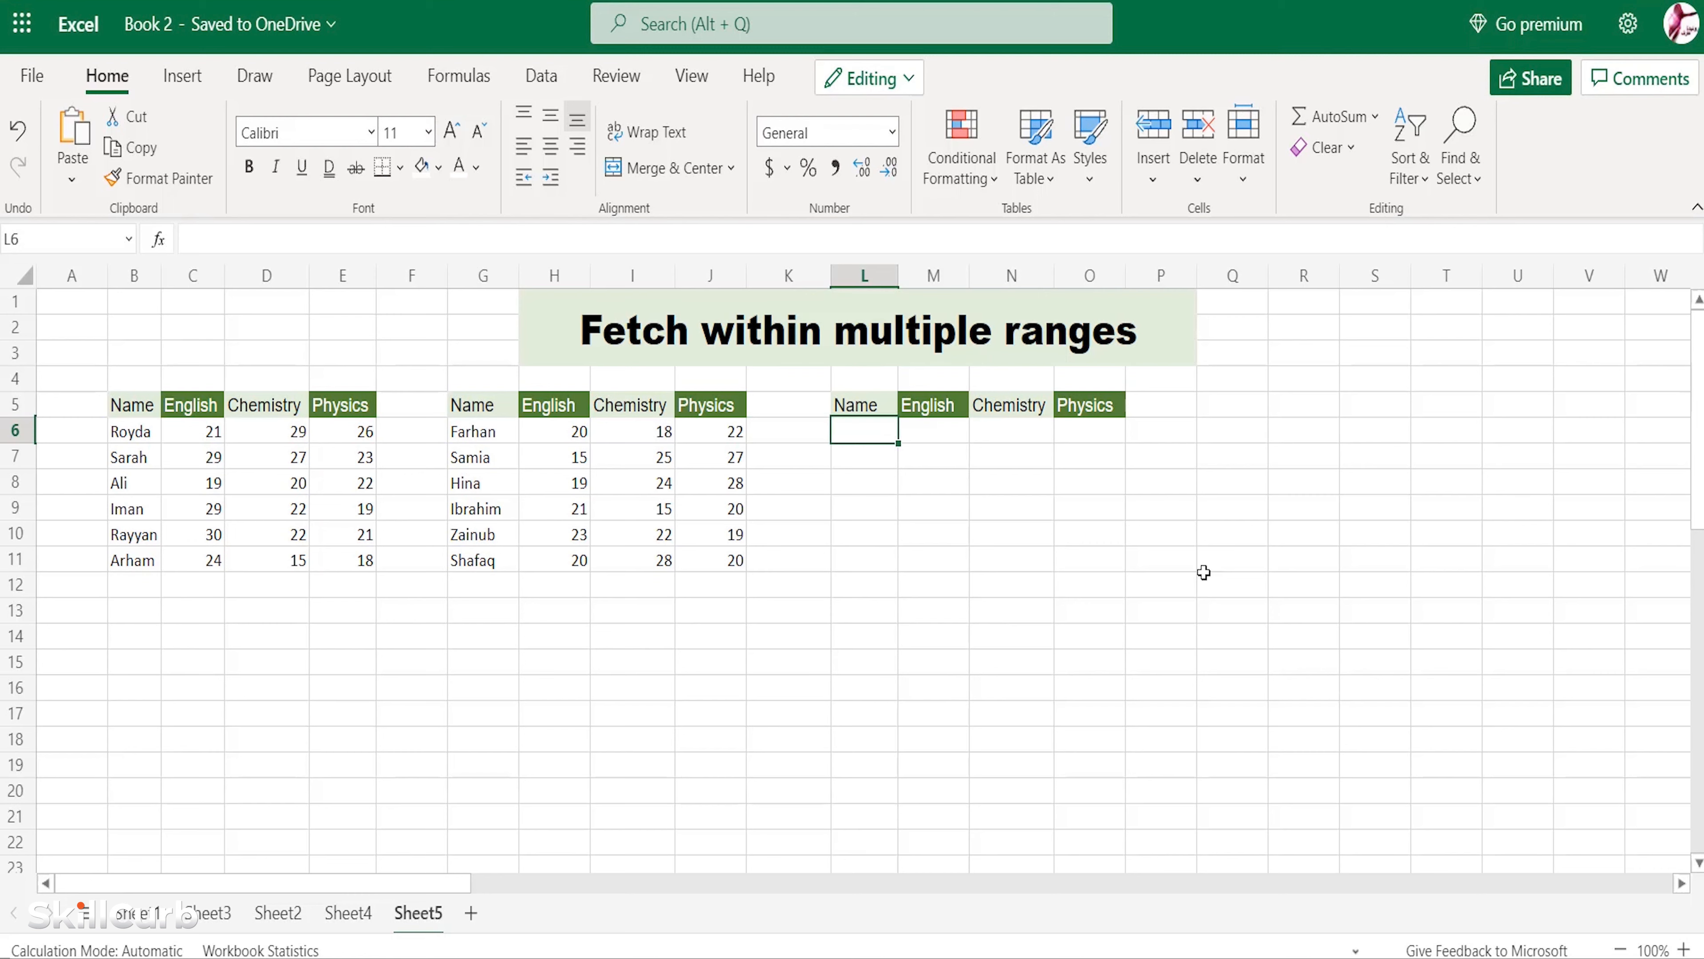
Begin an XLOOKUP in M6 using L6 as lookup value, B5:B11 as lookup array and C5:E11 as return array.
left_click(943, 431)
type("=xloo")
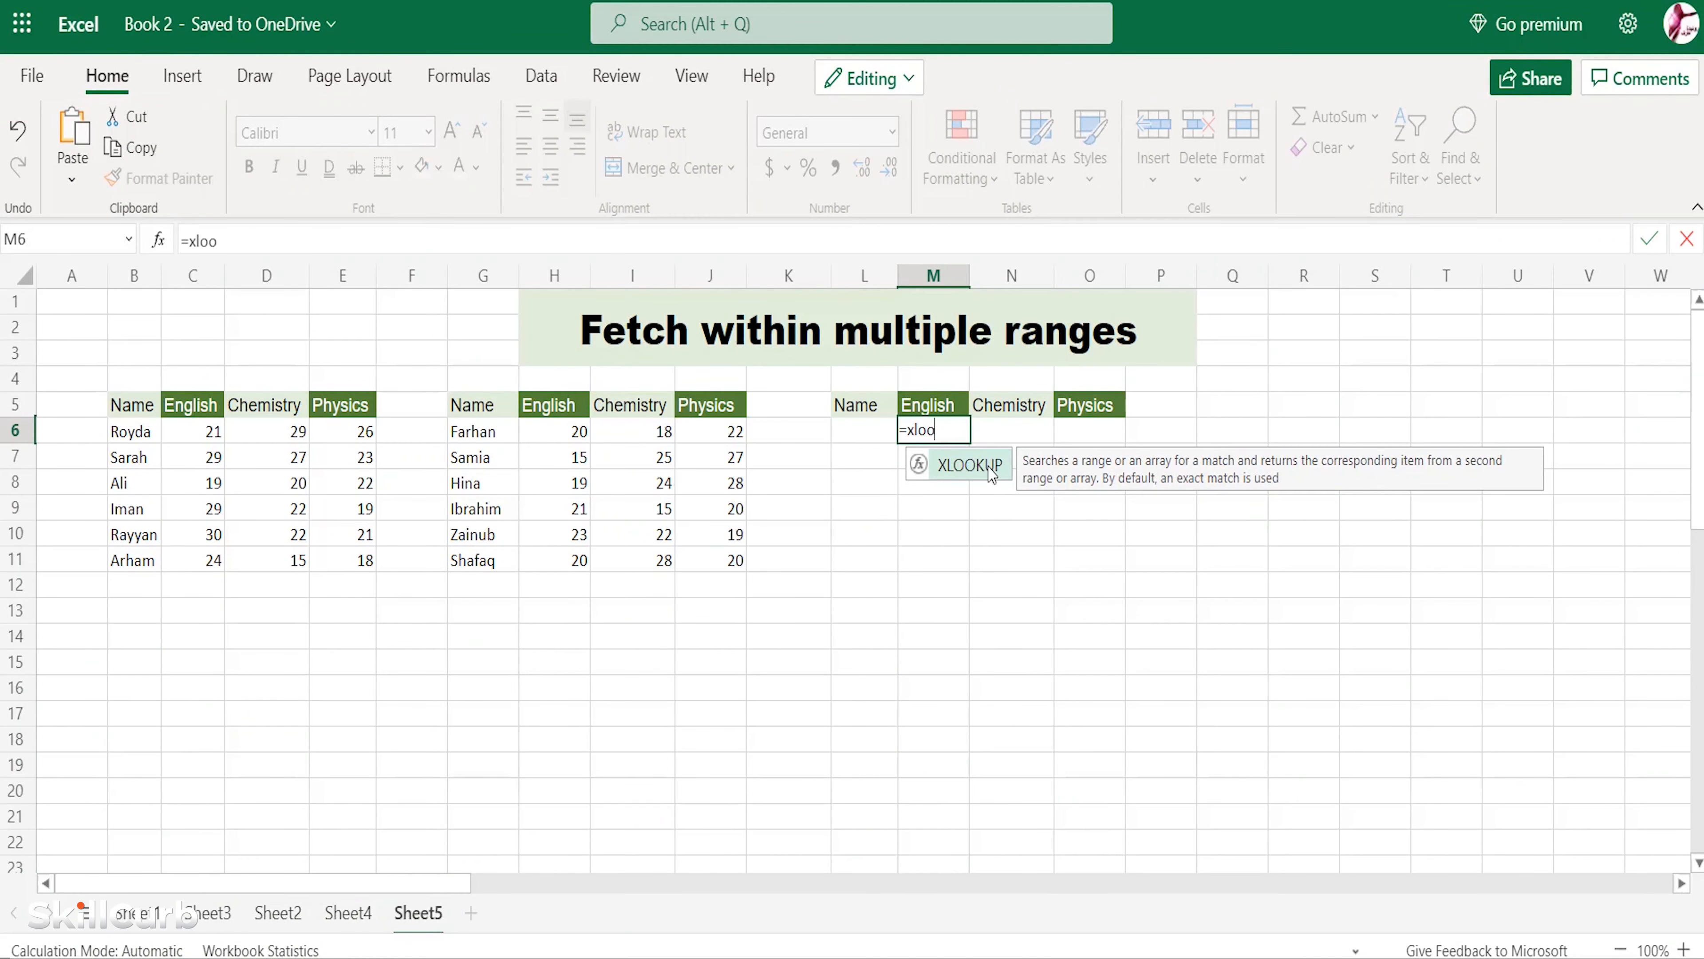
double_click(991, 474)
left_click(871, 431)
type(",")
left_click_drag(133, 404, 147, 560)
type(",")
left_click_drag(190, 404, 367, 557)
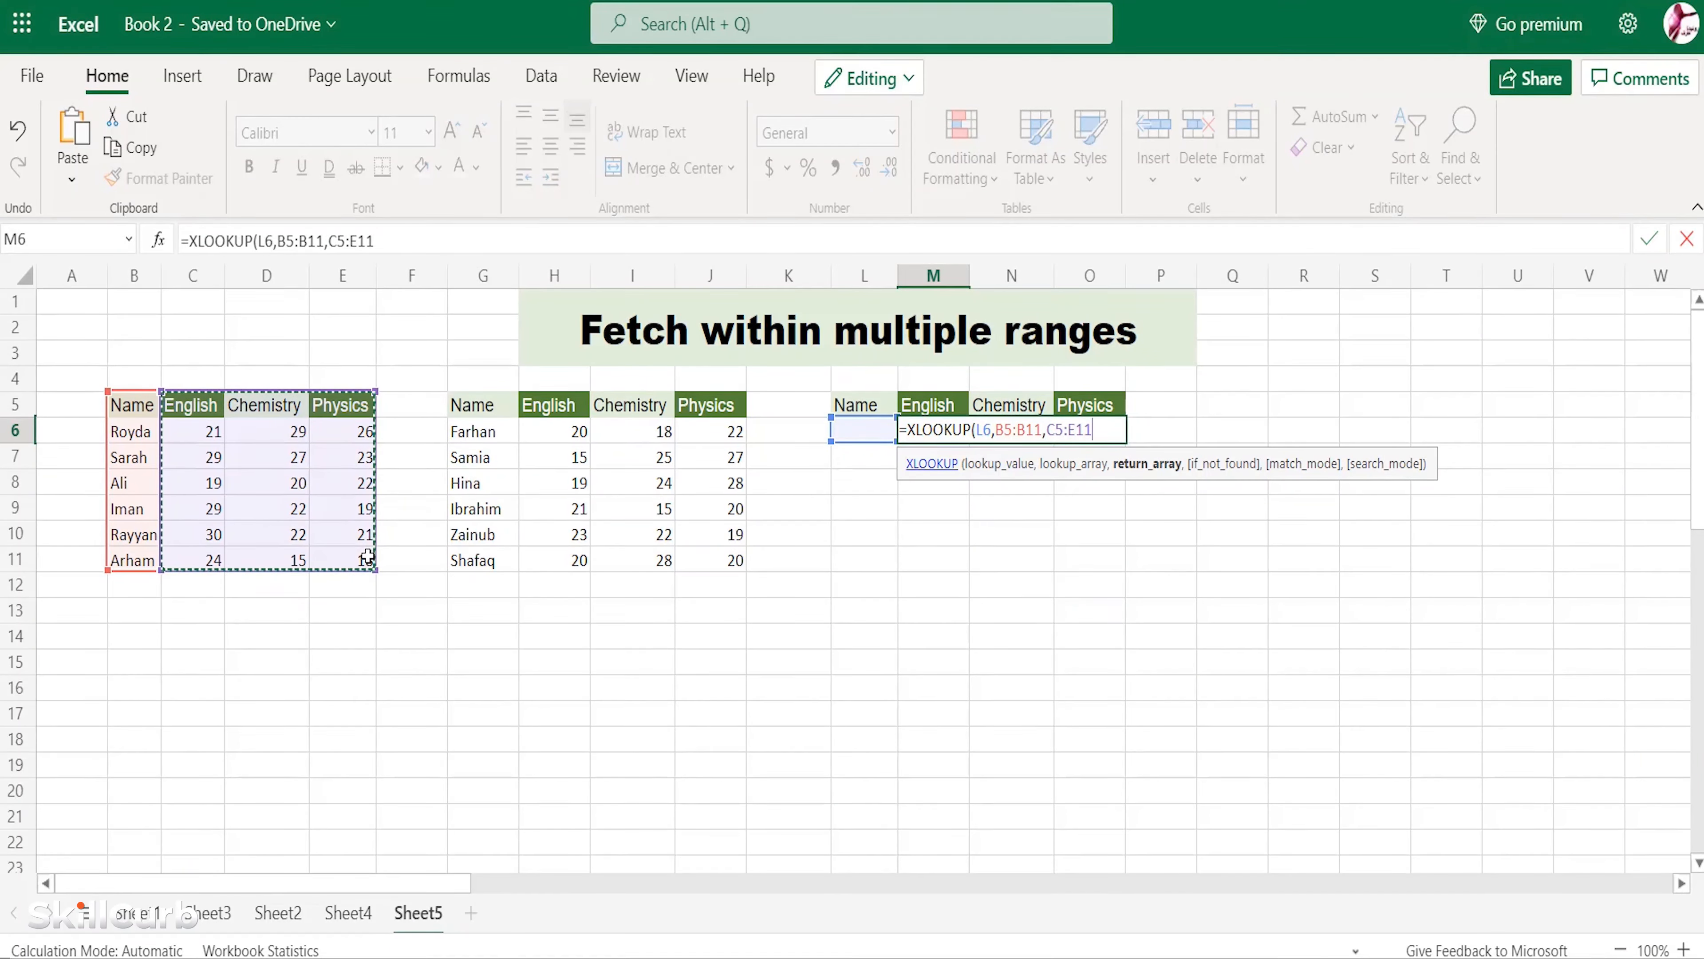
Complete the M6 formula by nesting XLOOKUP(L6,G5:G11,H5:J11) as its if_not_found argument.
type(",x")
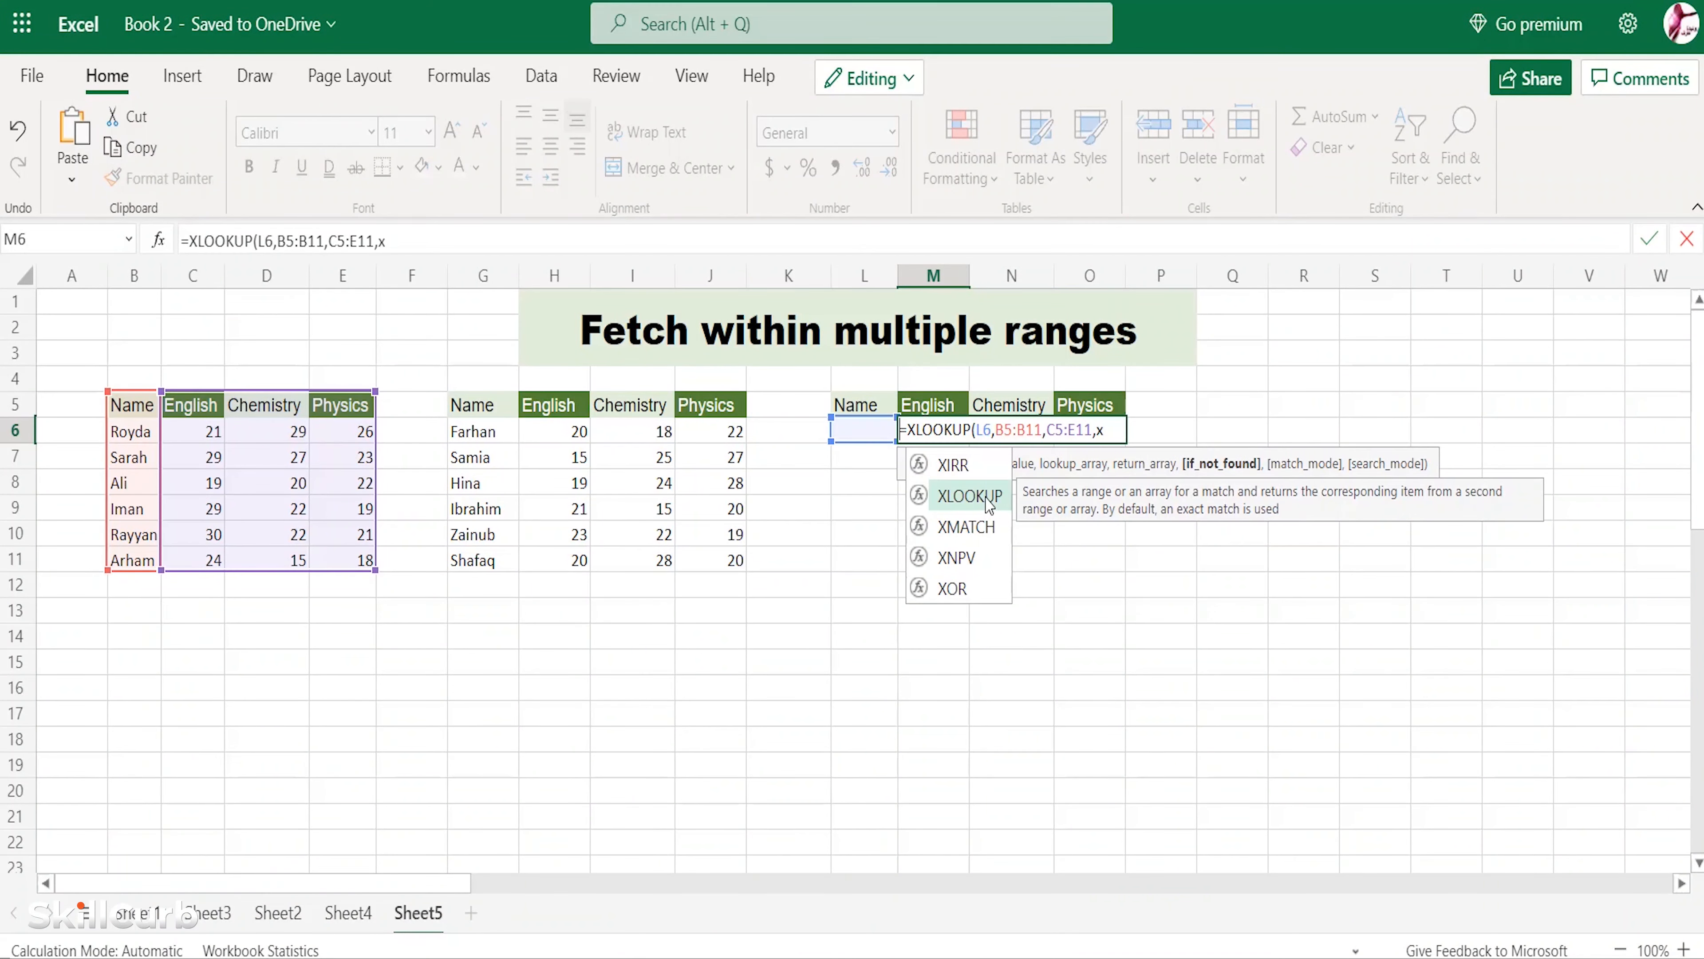
double_click(989, 498)
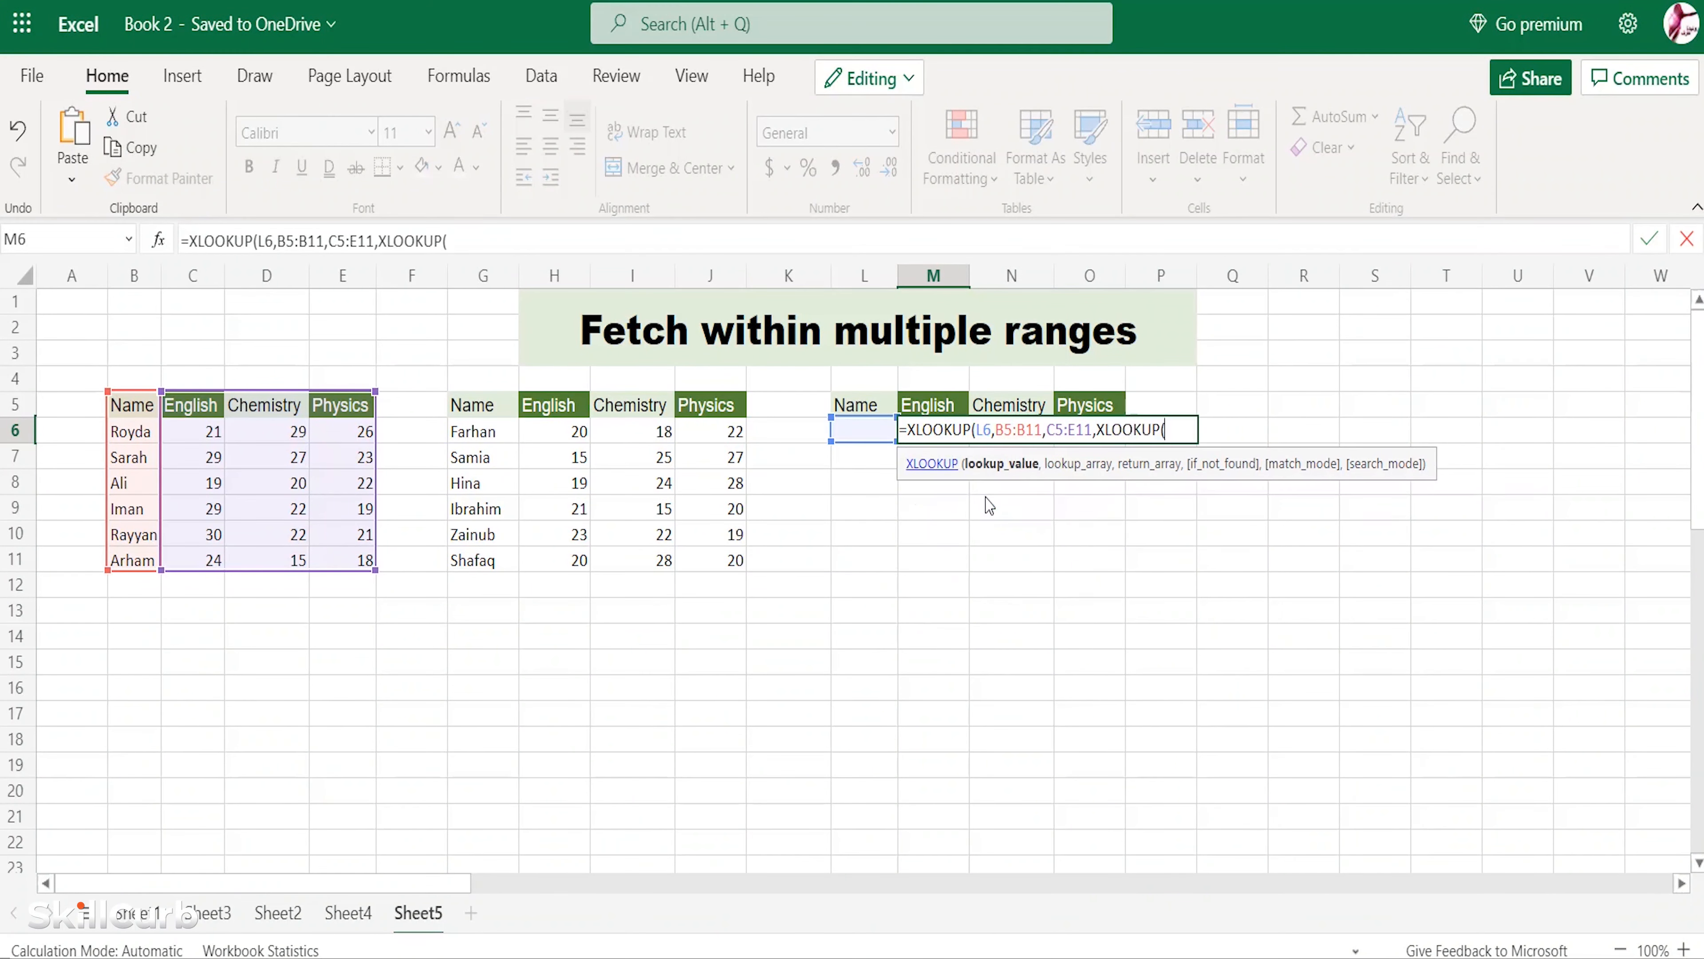
left_click(885, 435)
type(",")
left_click_drag(478, 404, 497, 560)
type(",")
left_click_drag(571, 403, 740, 553)
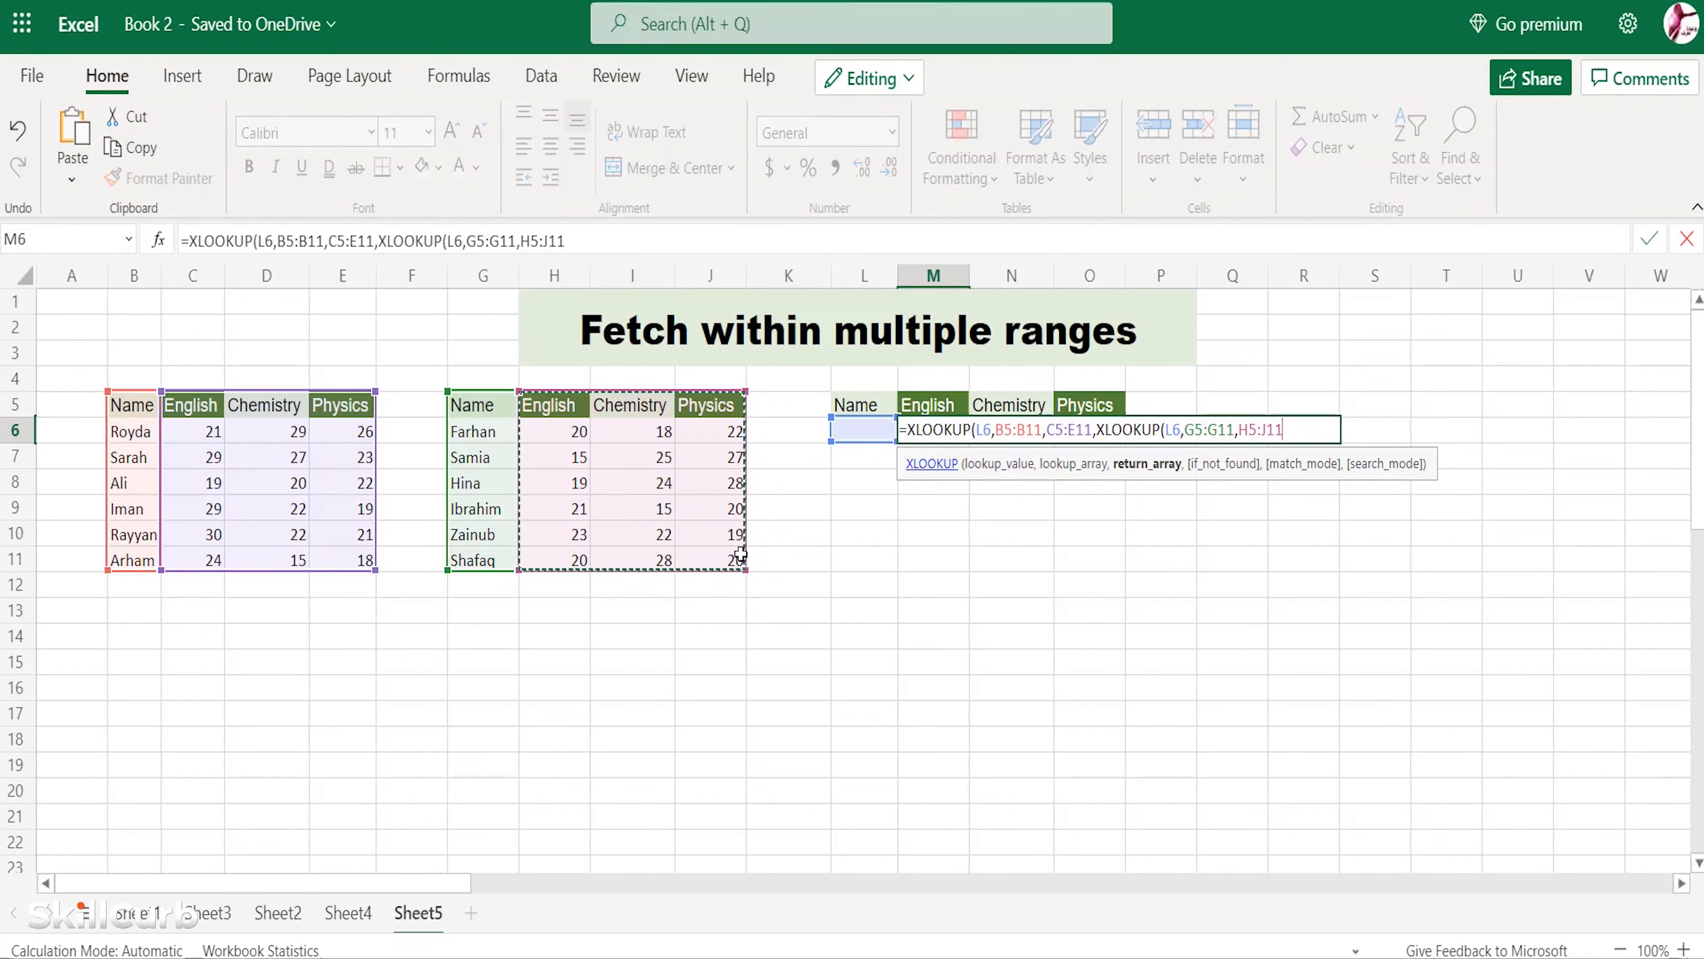
type("))")
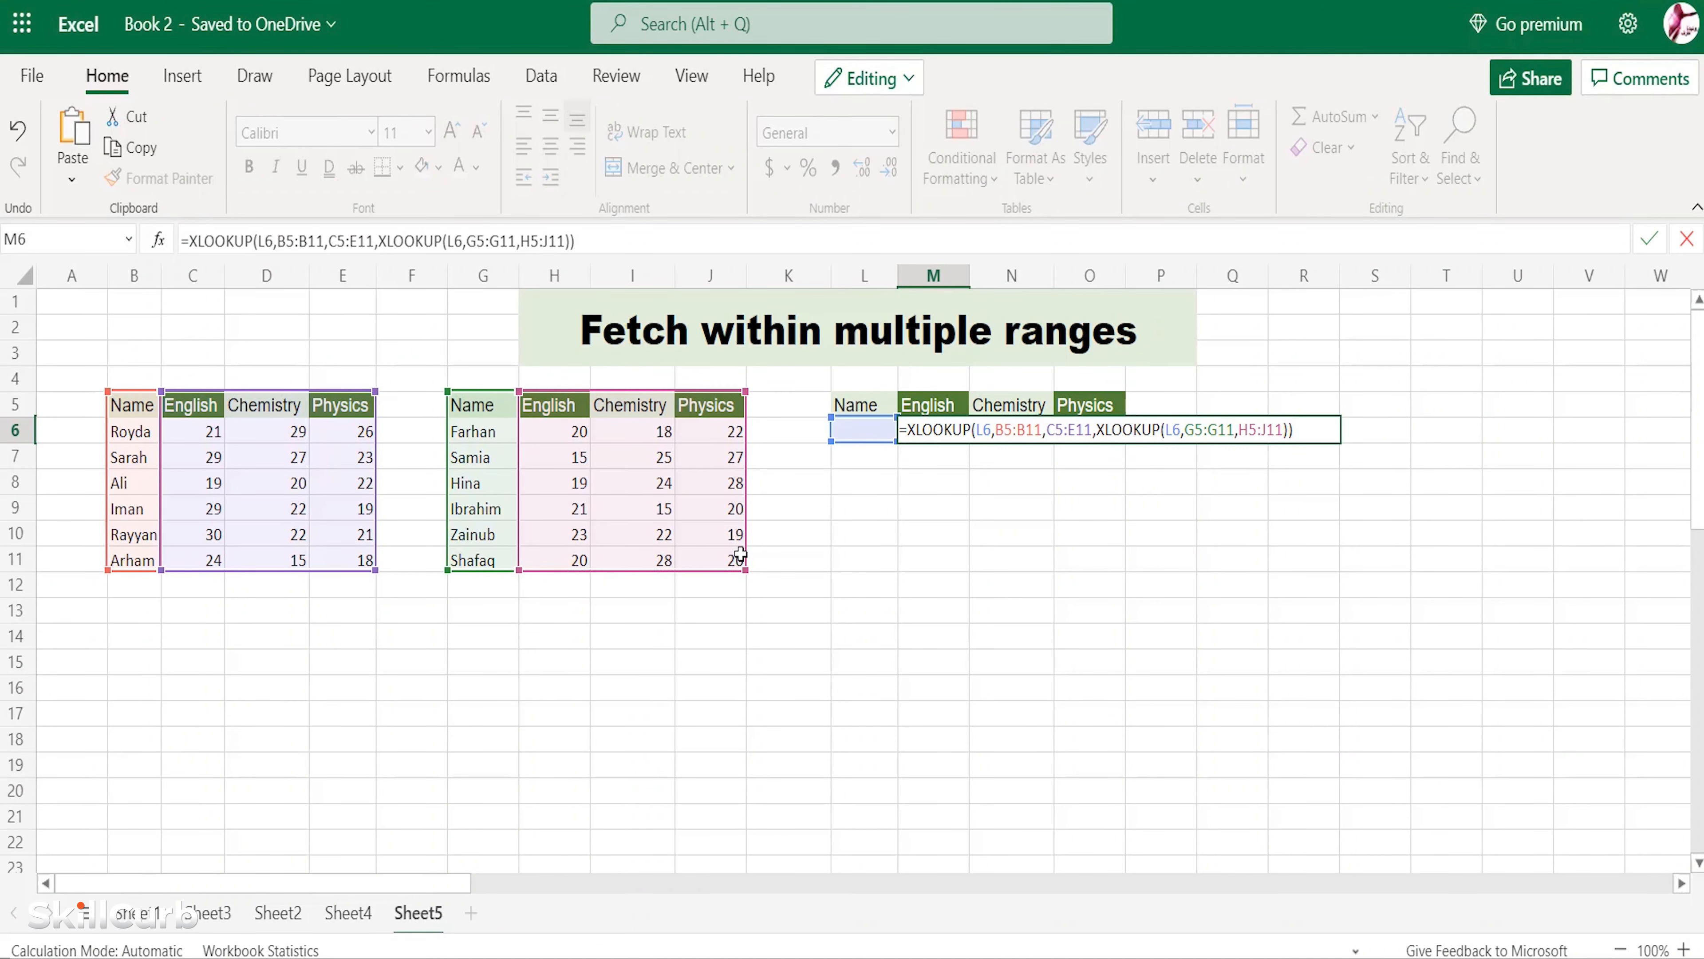
key("Return")
Enter the student name from B9 as the lookup value in L6.
left_click(872, 430)
type("Iman")
key("Return")
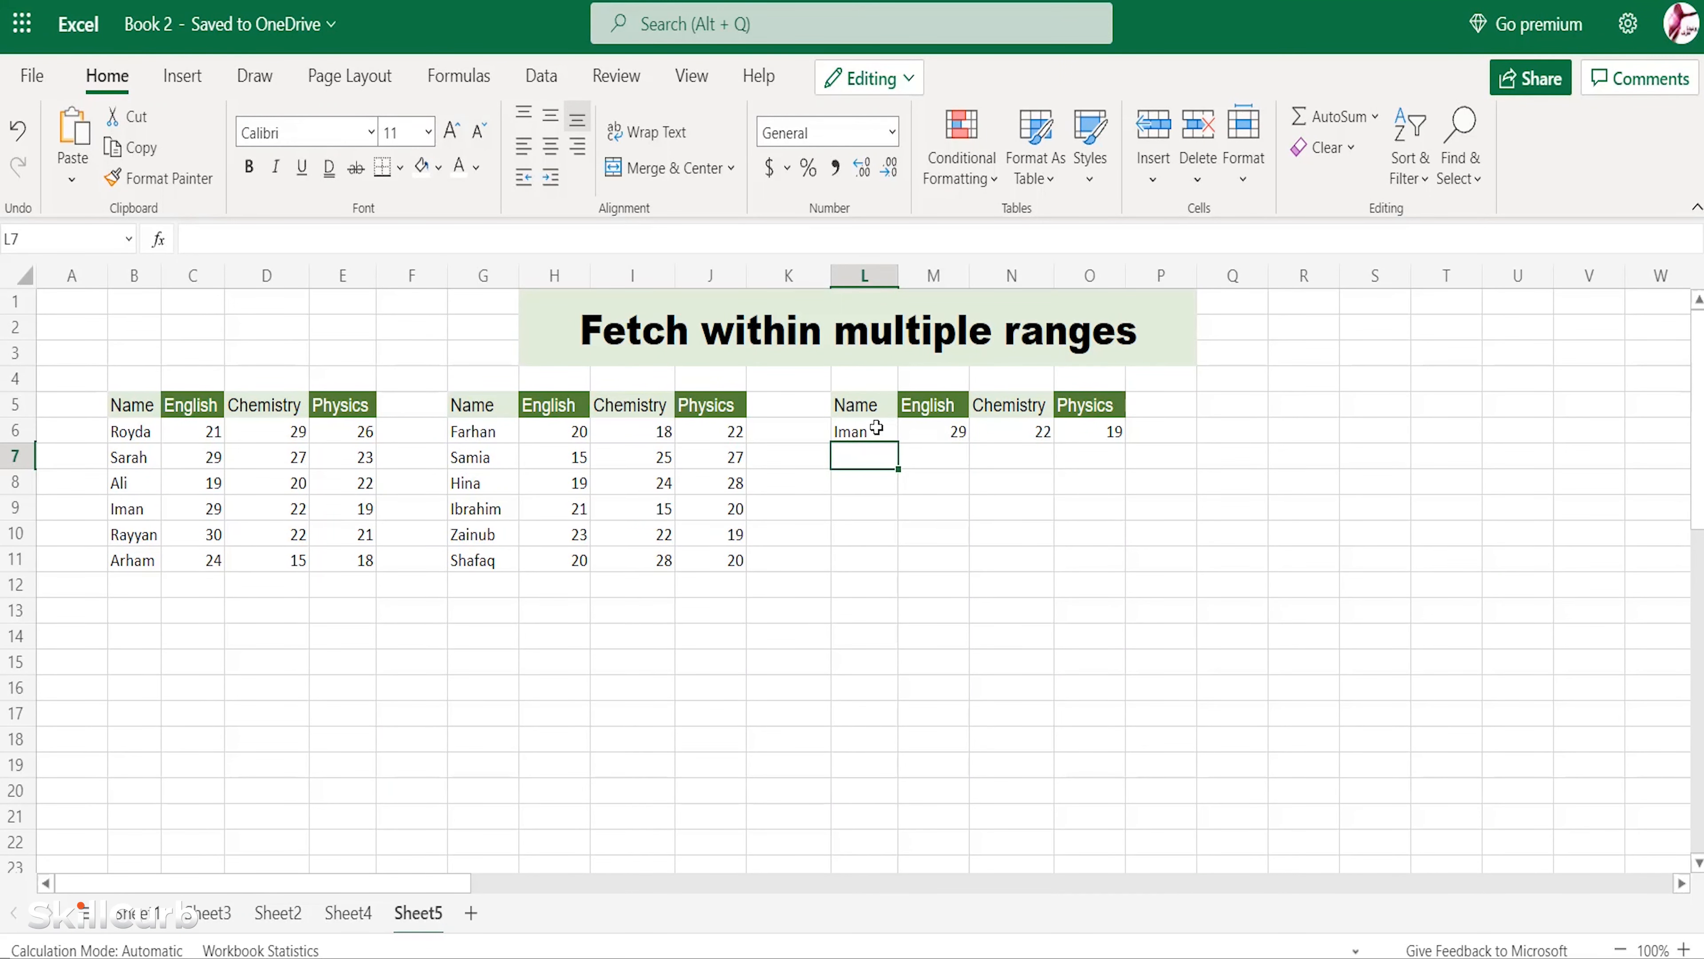
Enter the student name from G10 in L7 and fill the M6 formula down to M7.
type("zainub")
key("Return")
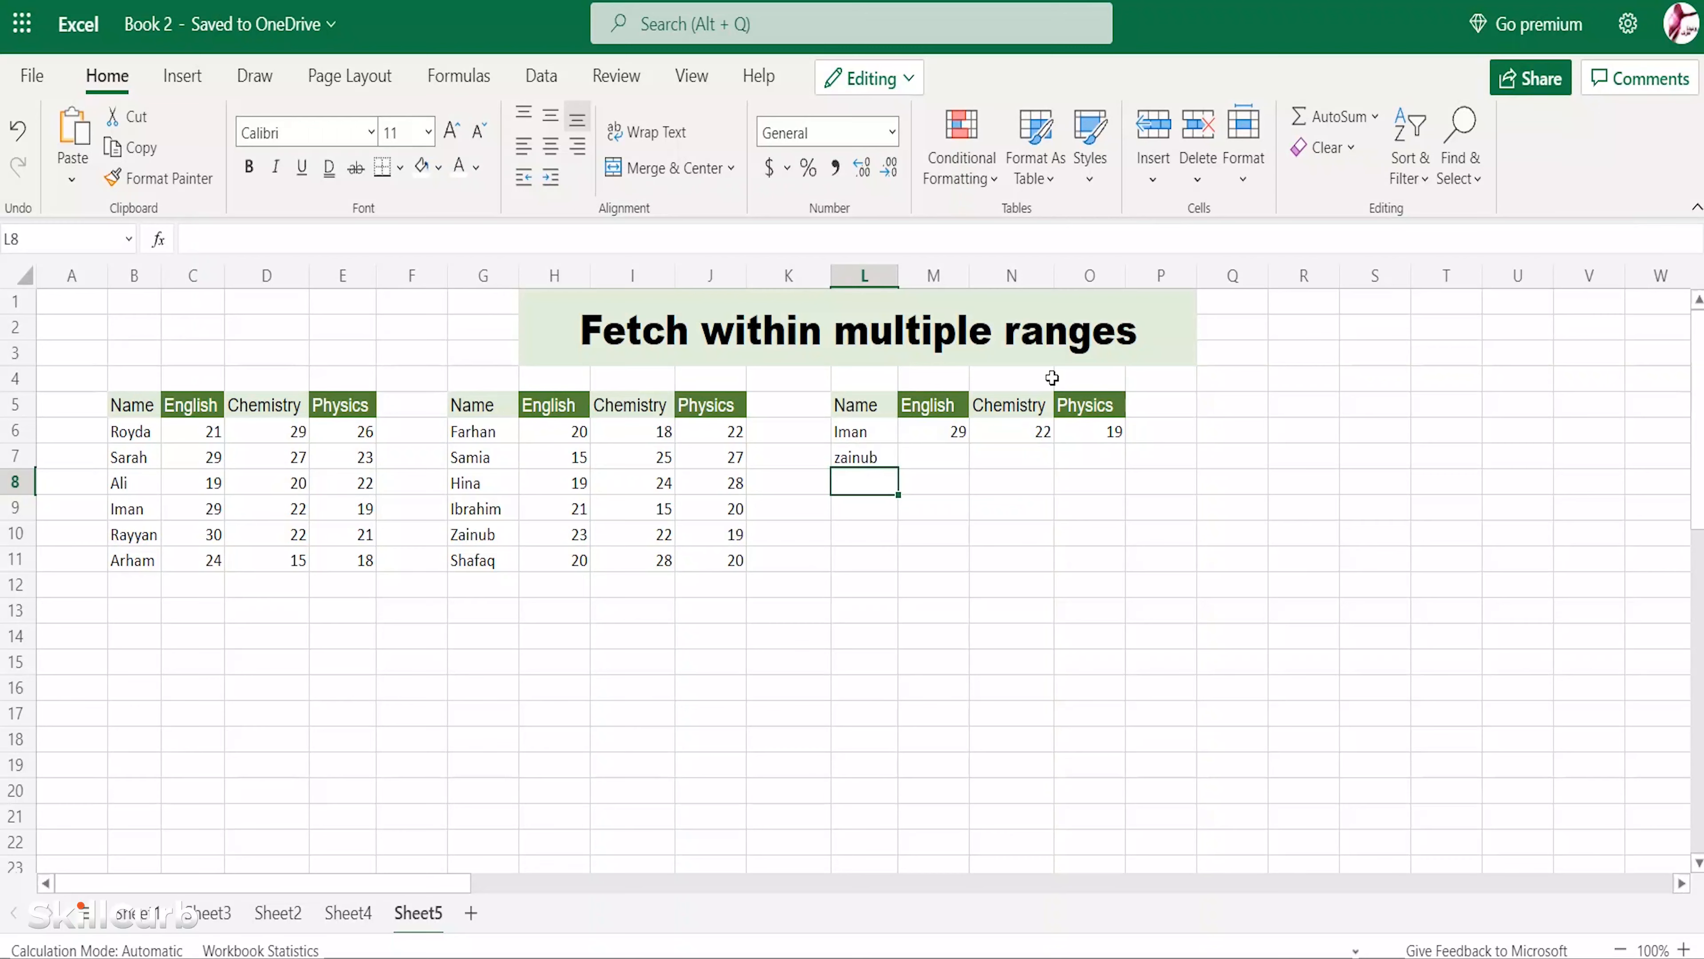
left_click(946, 437)
left_click_drag(970, 443, 973, 458)
left_click(934, 481)
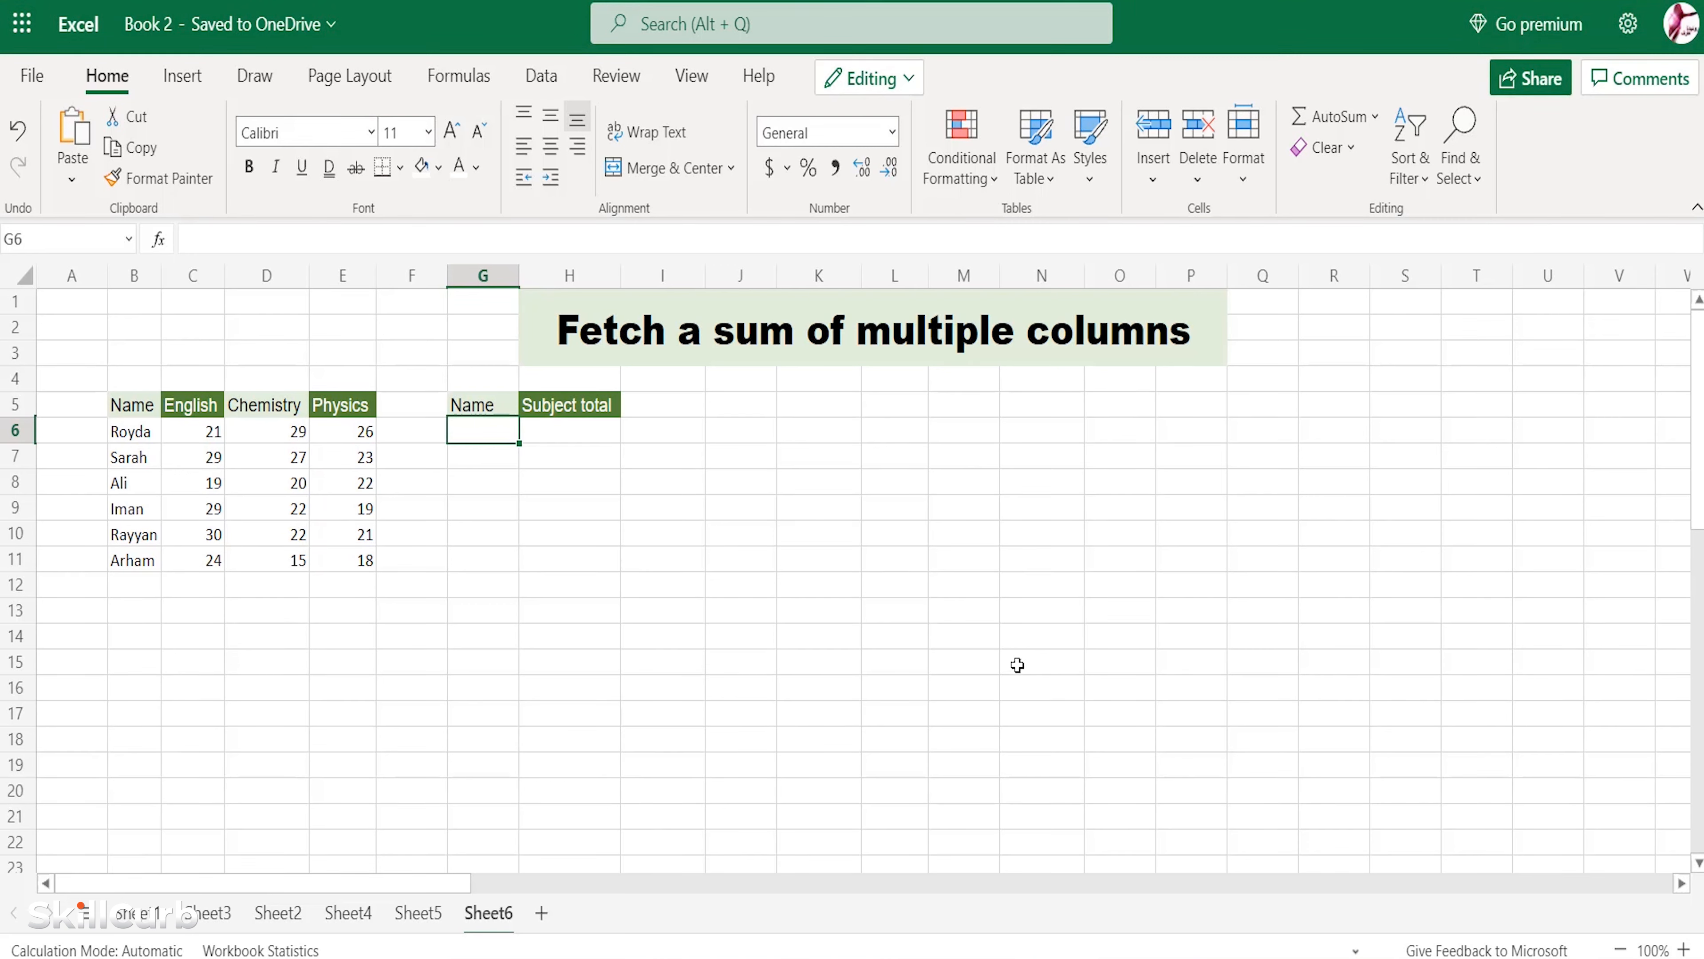
Begin an XLOOKUP in H6 of Sheet6 using G6 as lookup value and B5:B11 as lookup array.
left_click(541, 433)
type("=xloo")
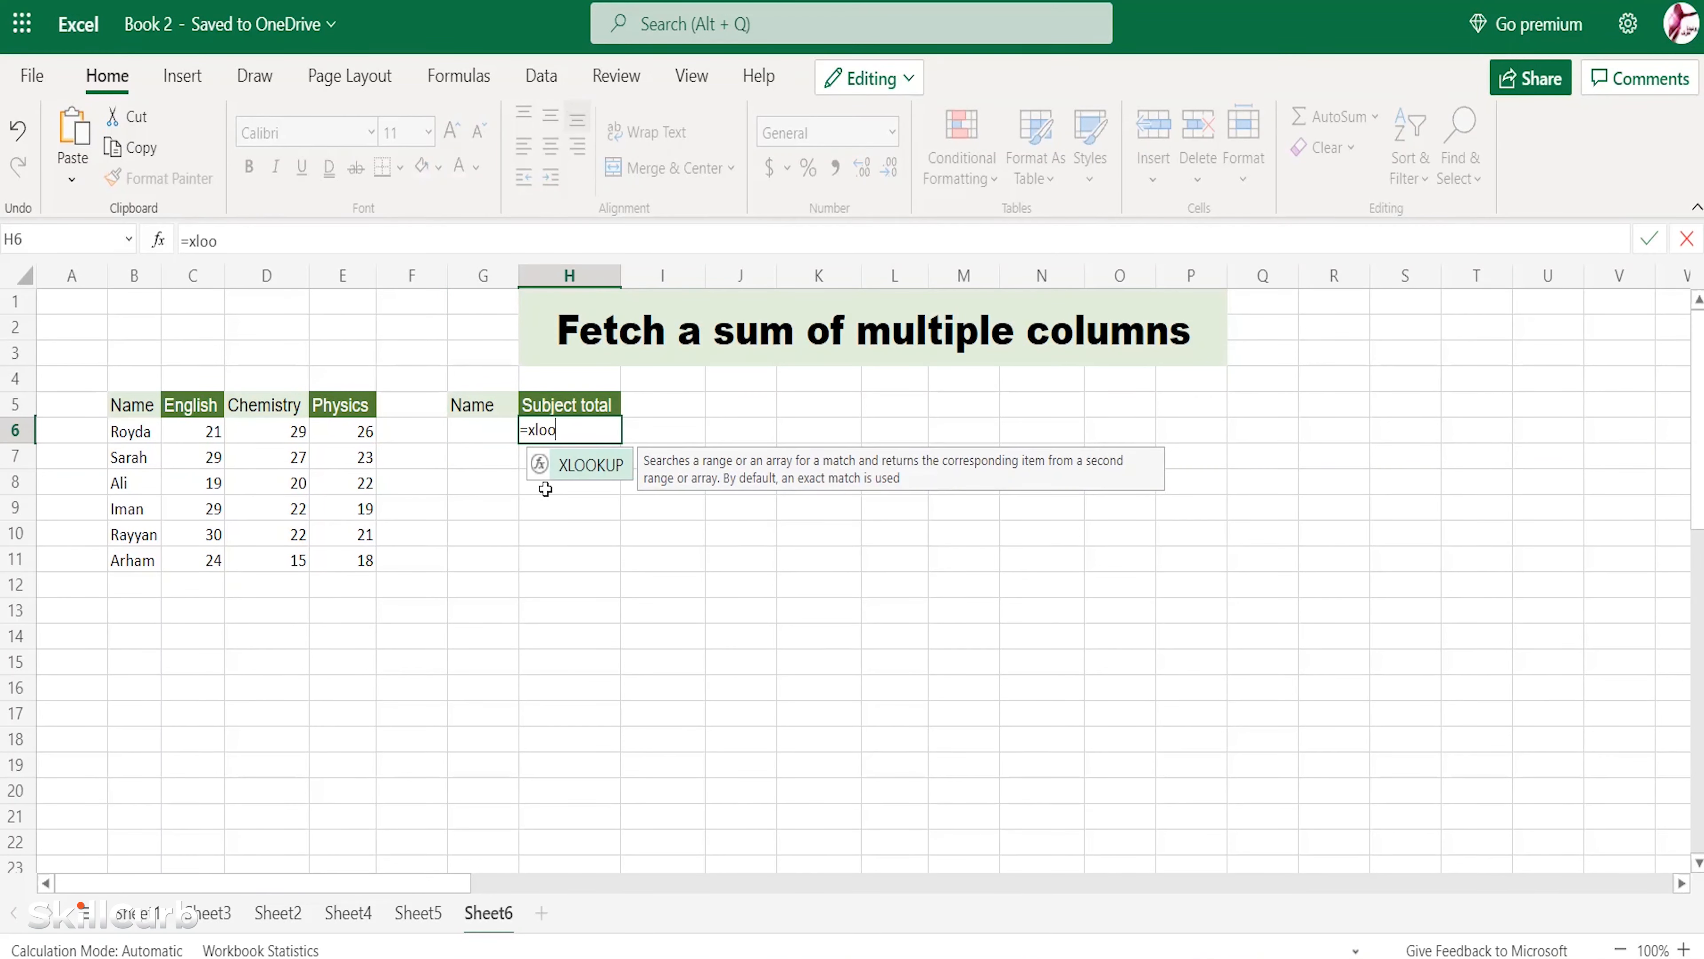
key("Tab")
left_click(479, 433)
type(",")
left_click(134, 405)
left_click_drag(141, 527, 138, 563)
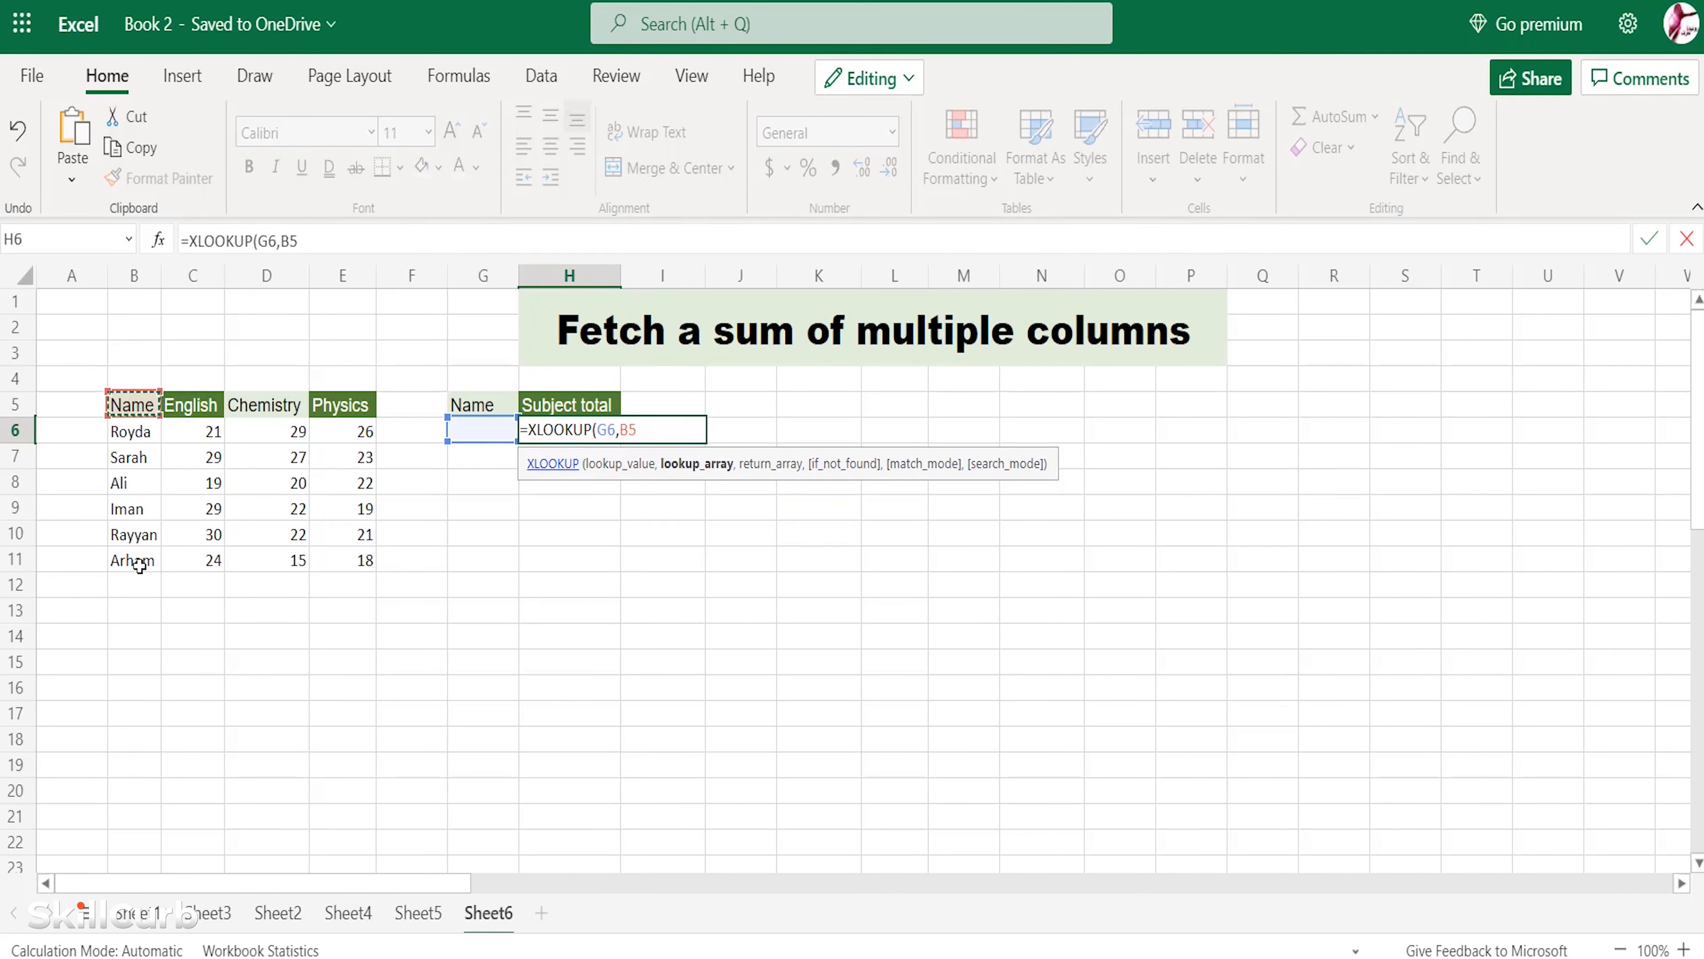
Complete the Subject total formula in H6 with C5:C11+D5:D11+E5:E11 as the return array.
type(",")
left_click_drag(202, 403, 205, 560)
type("+")
left_click_drag(274, 404, 271, 563)
type("+")
left_click_drag(355, 409, 355, 557)
type(")")
key("Return")
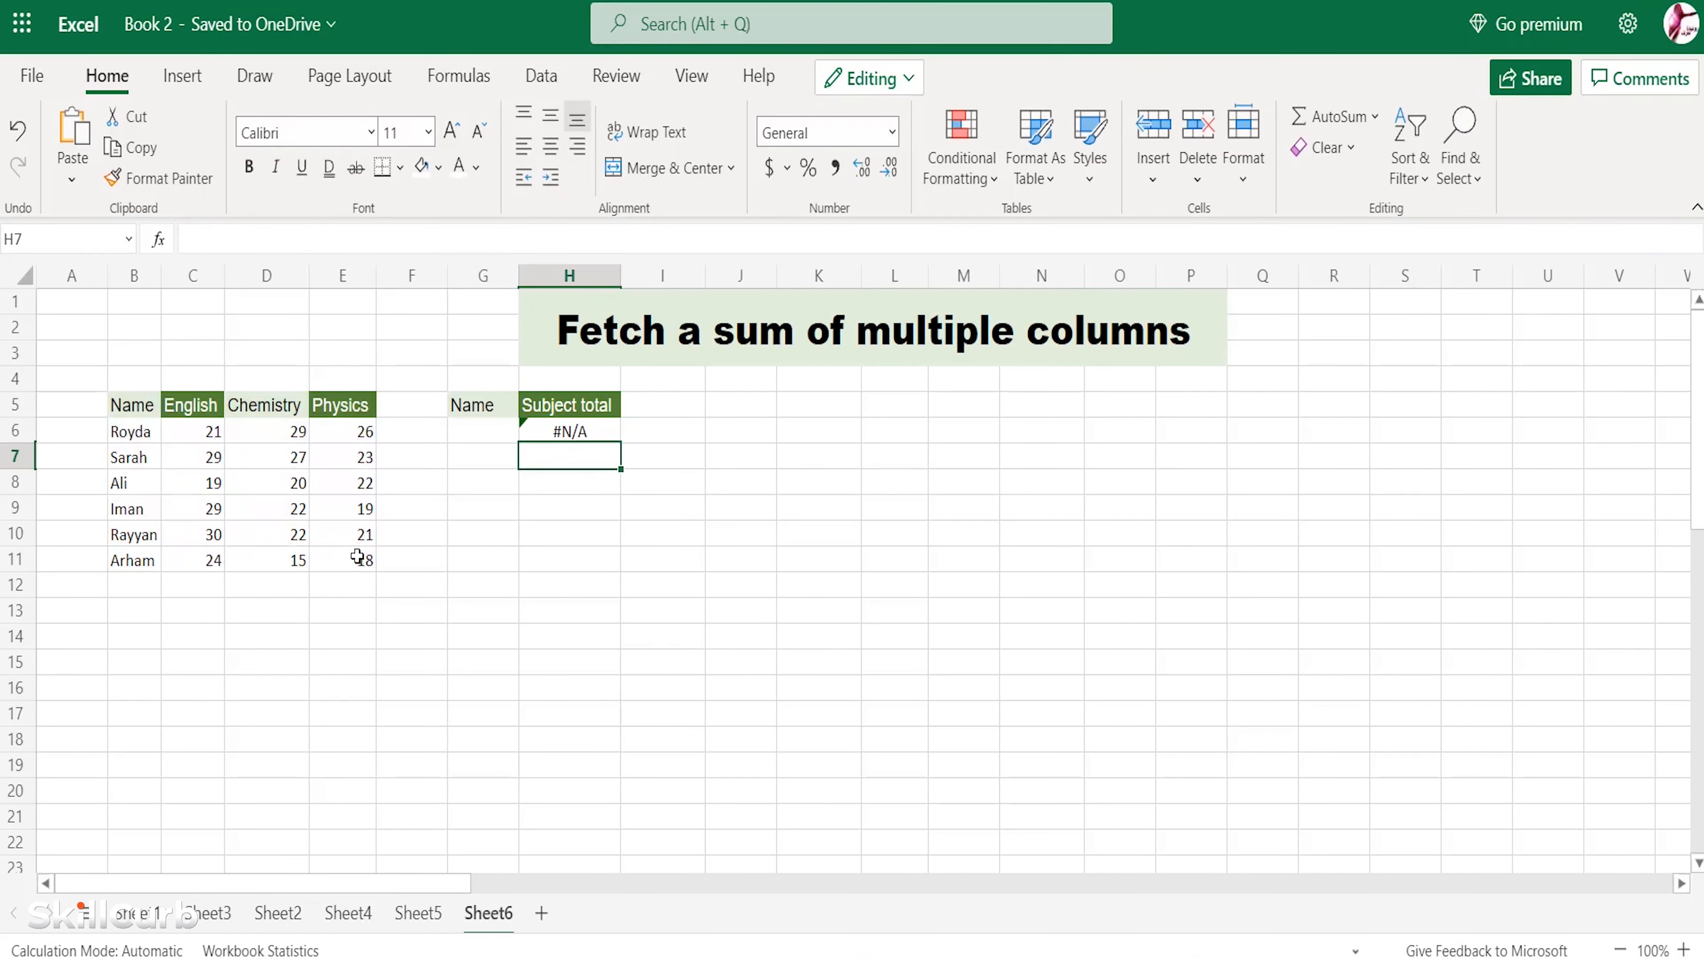
Enter the student name from B8 as the lookup value in G6 of Sheet6.
left_click(502, 432)
type("Ali")
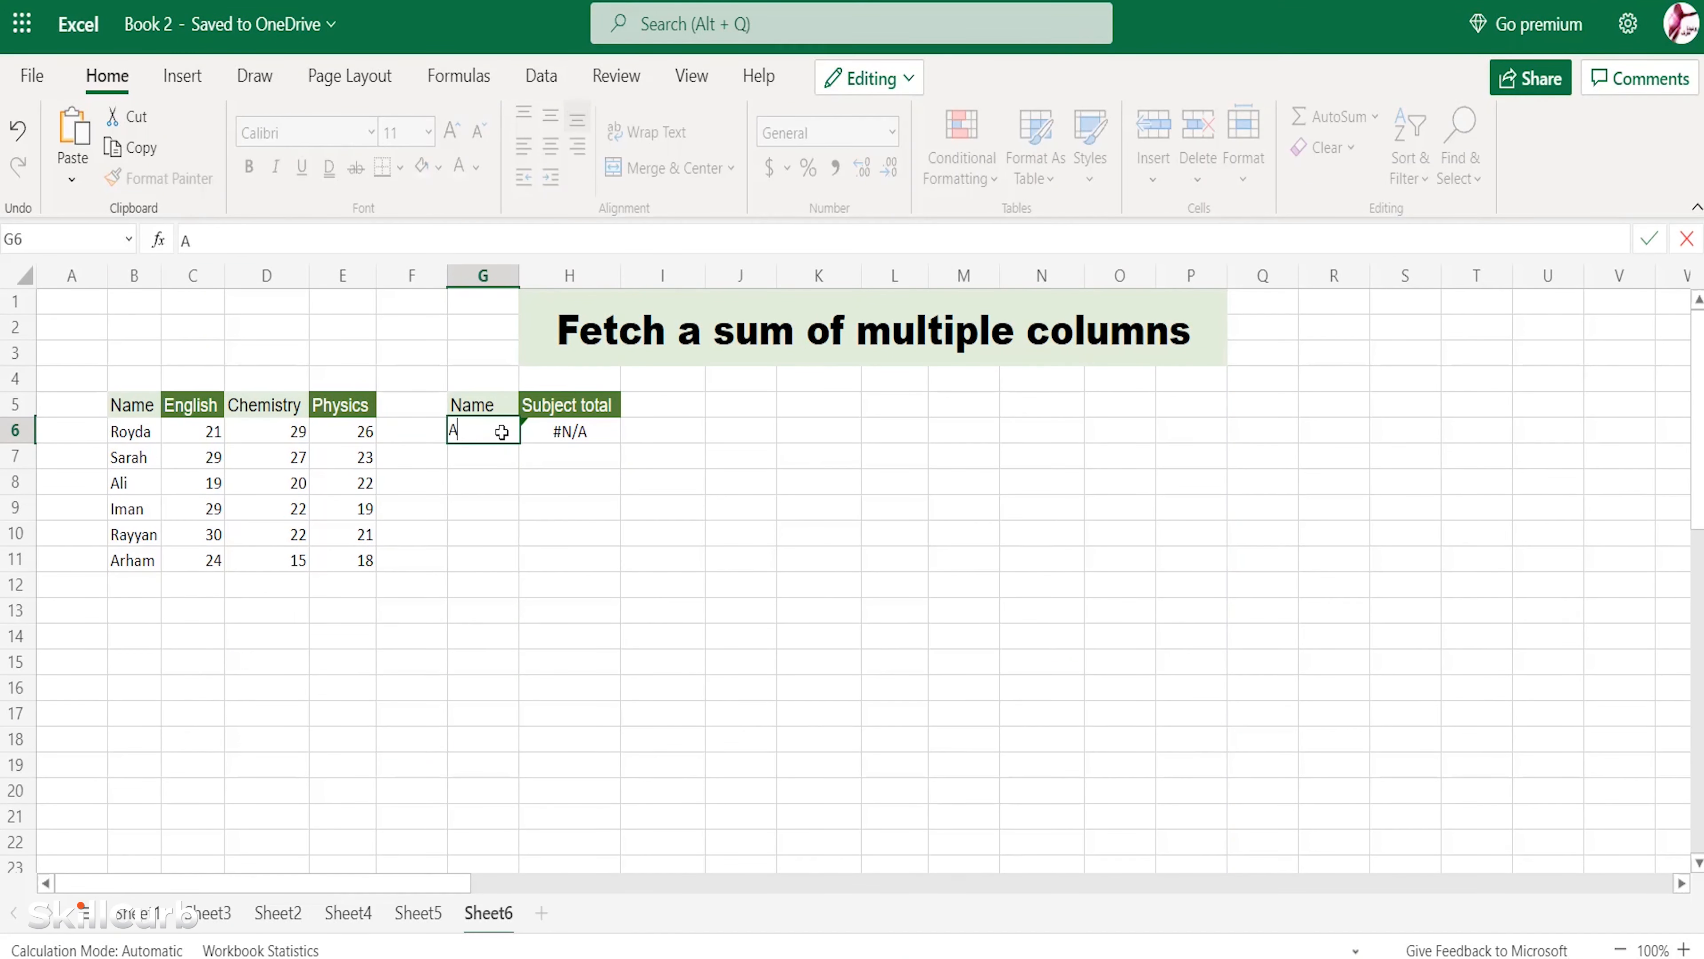
key("Return")
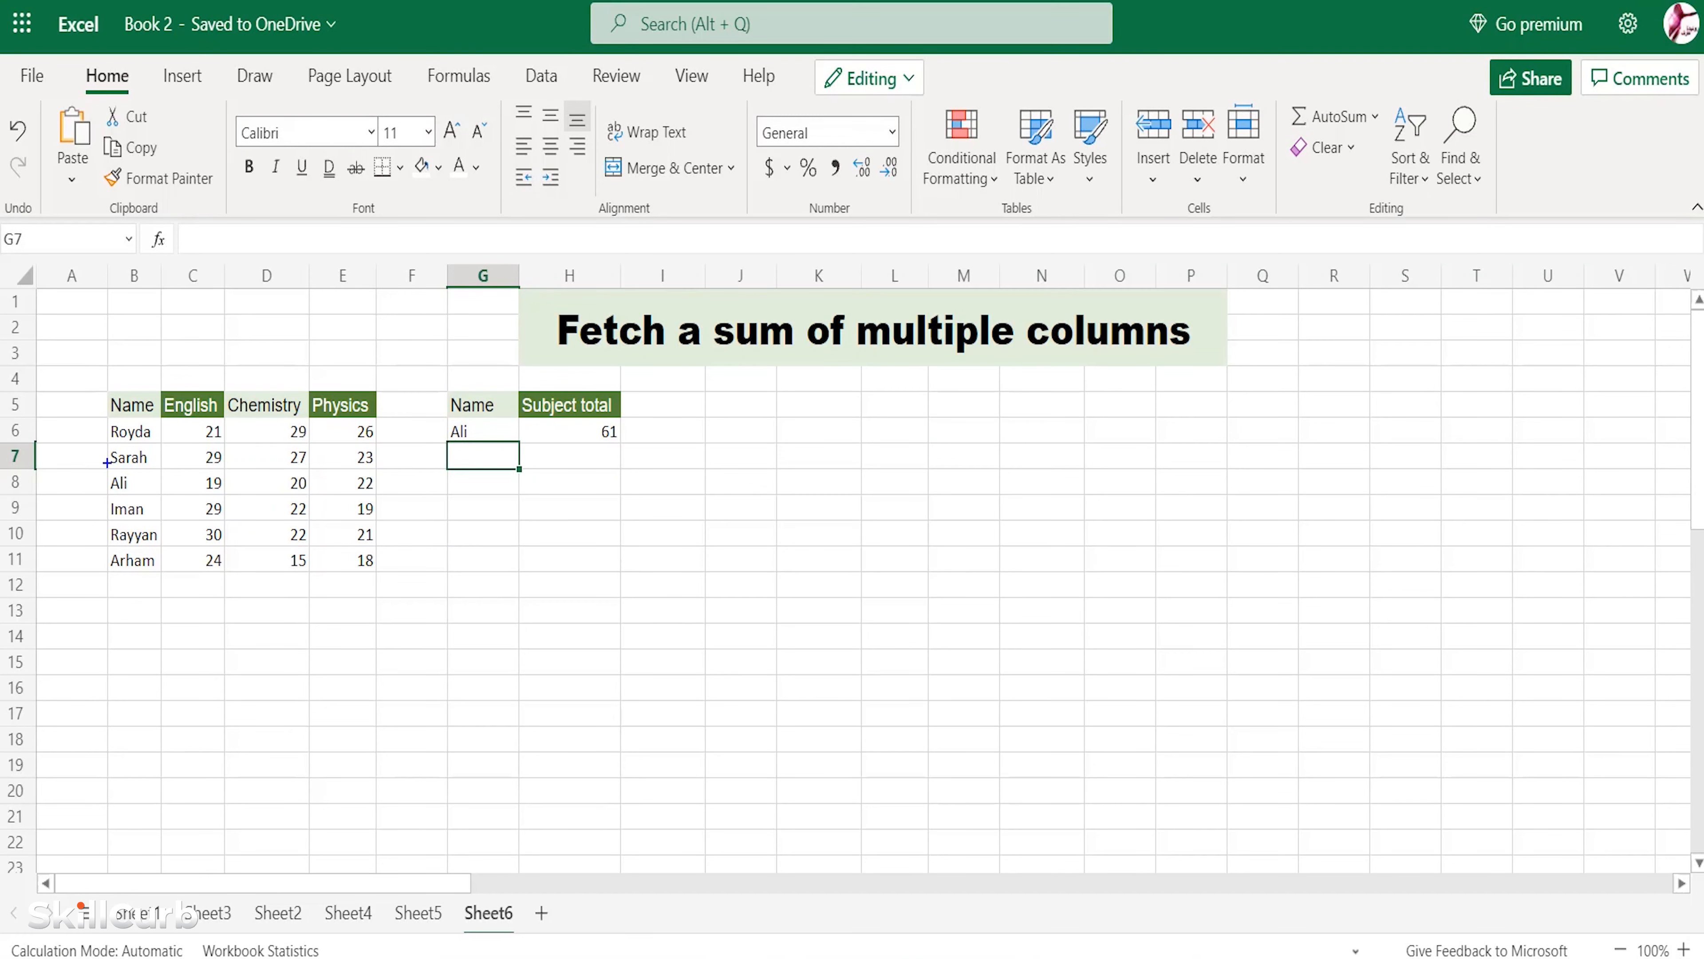
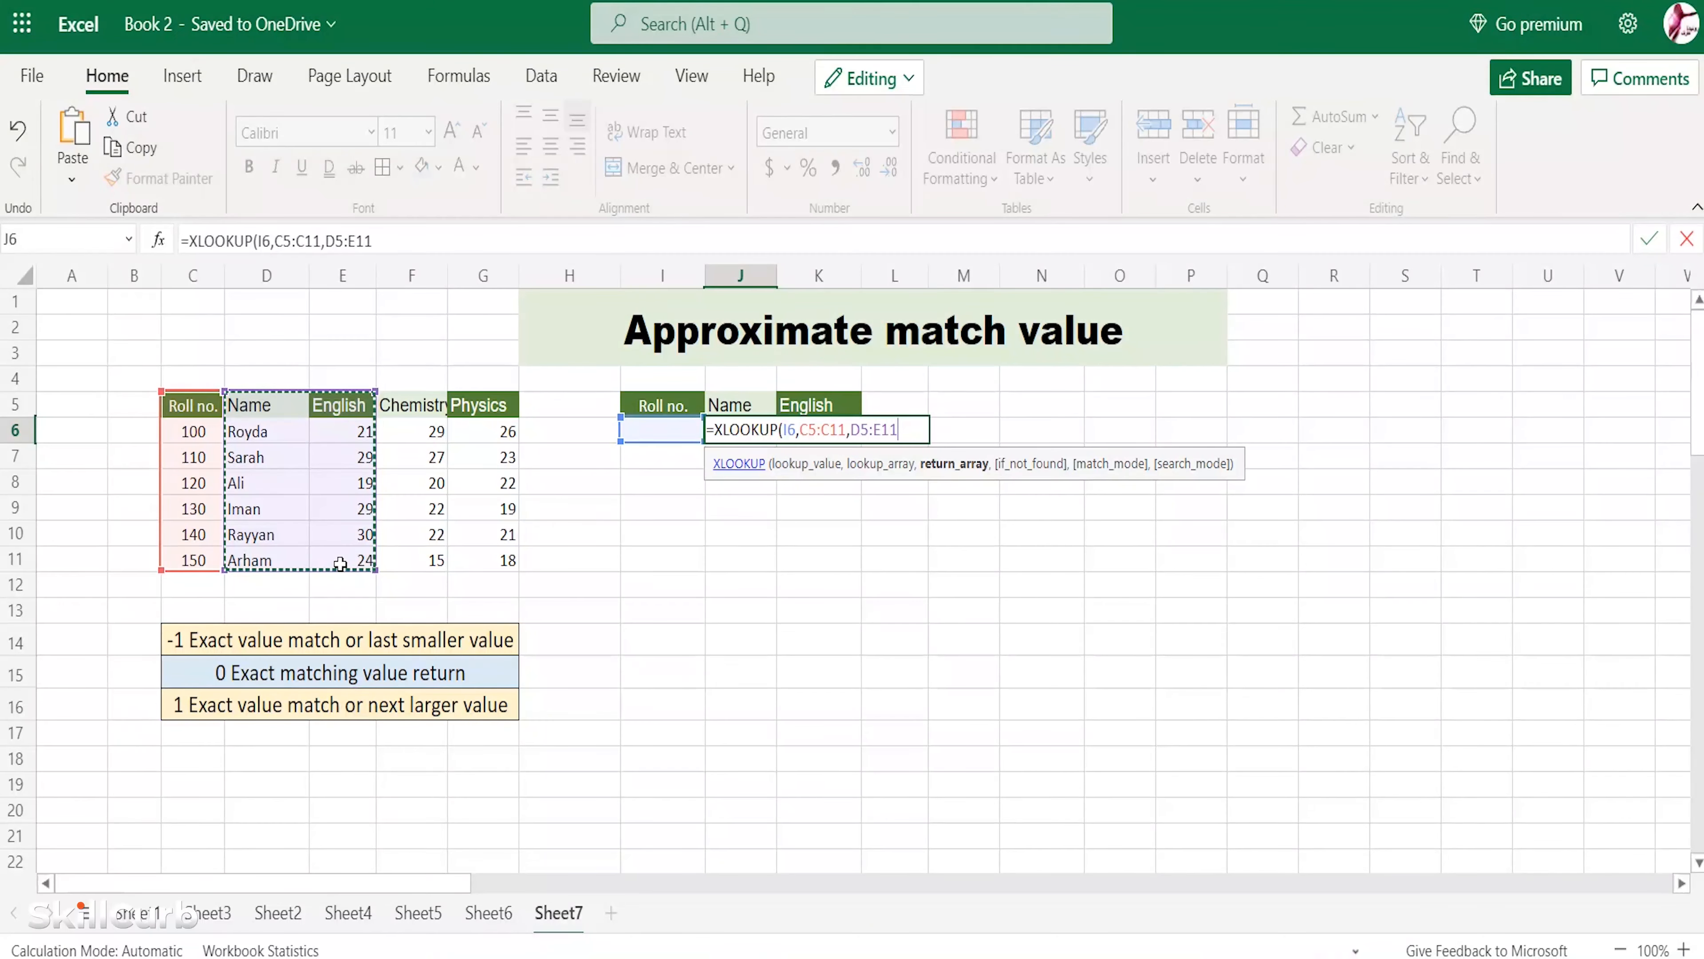
Complete the J6 formula on Sheet7 with match mode -1 as =XLOOKUP(I6,C5:C11,D5:E11,,-1).
type(",")
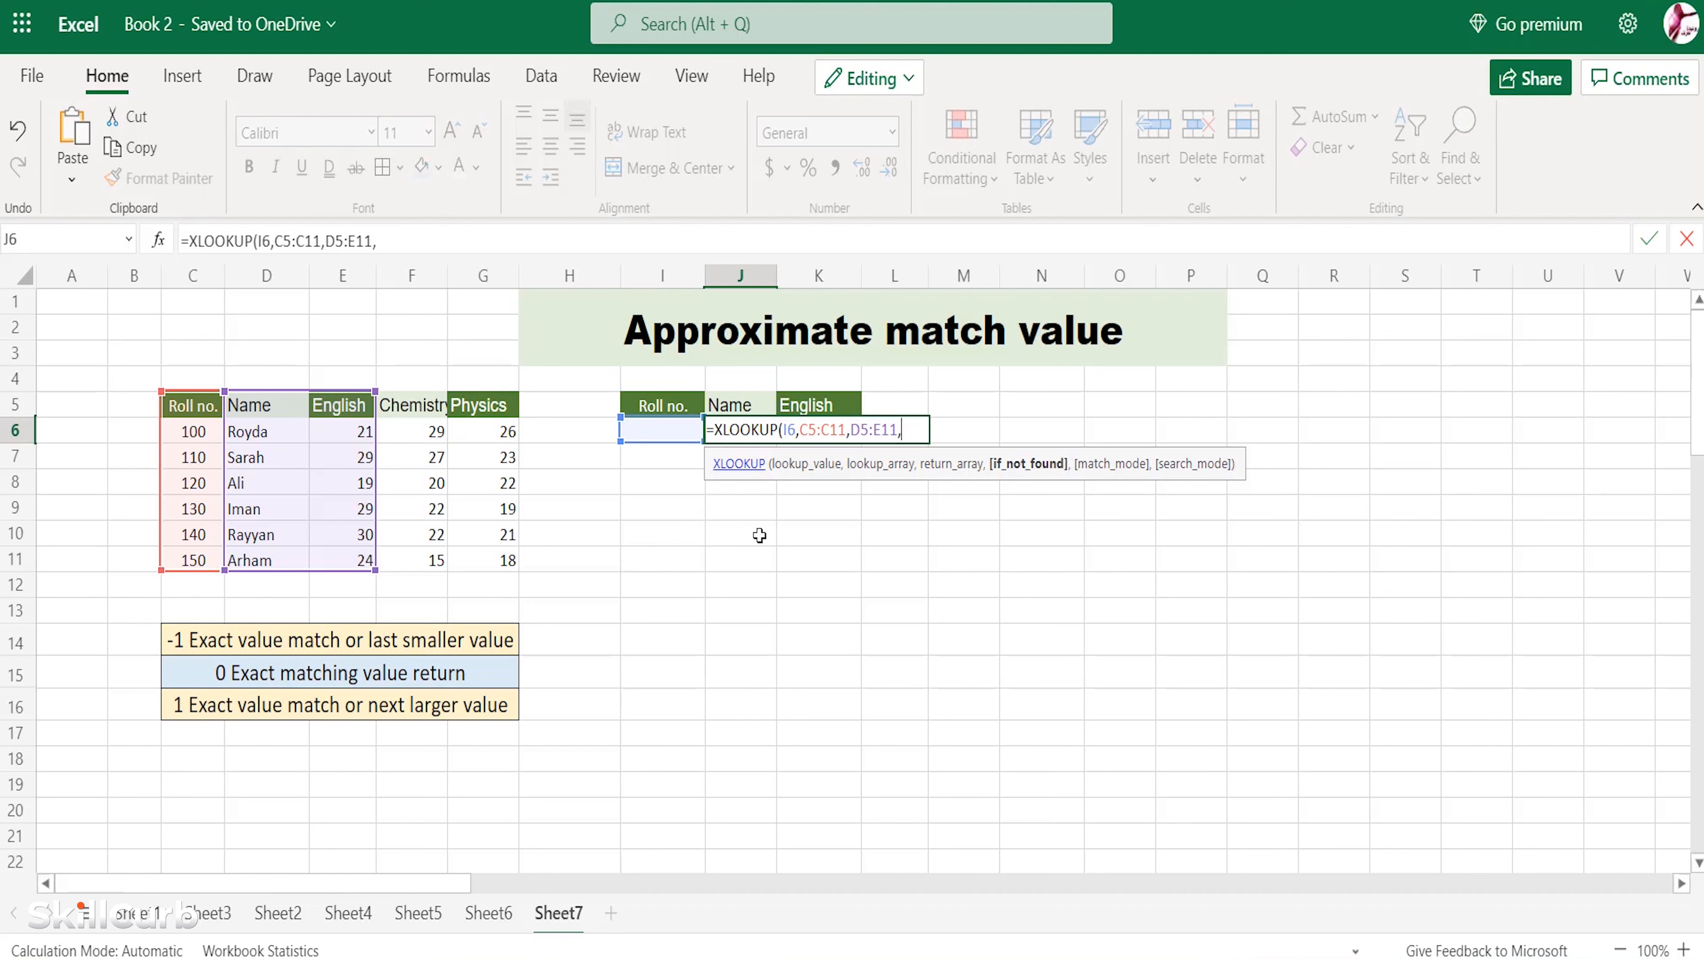
type(",-1")
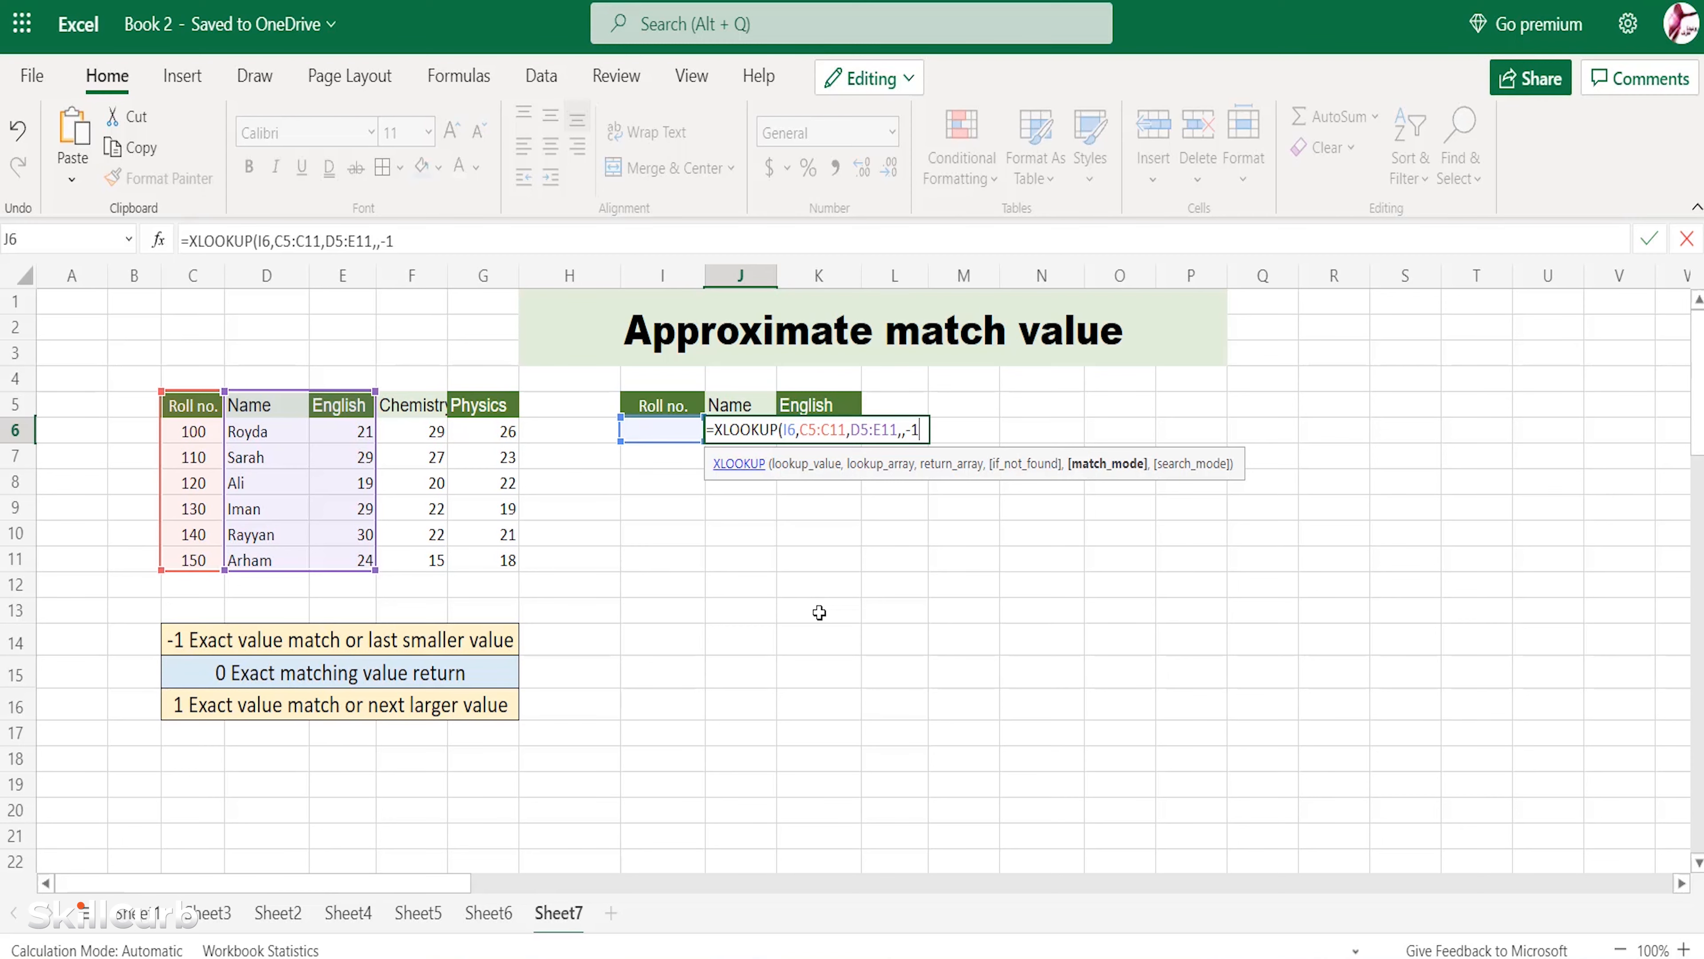
type(")")
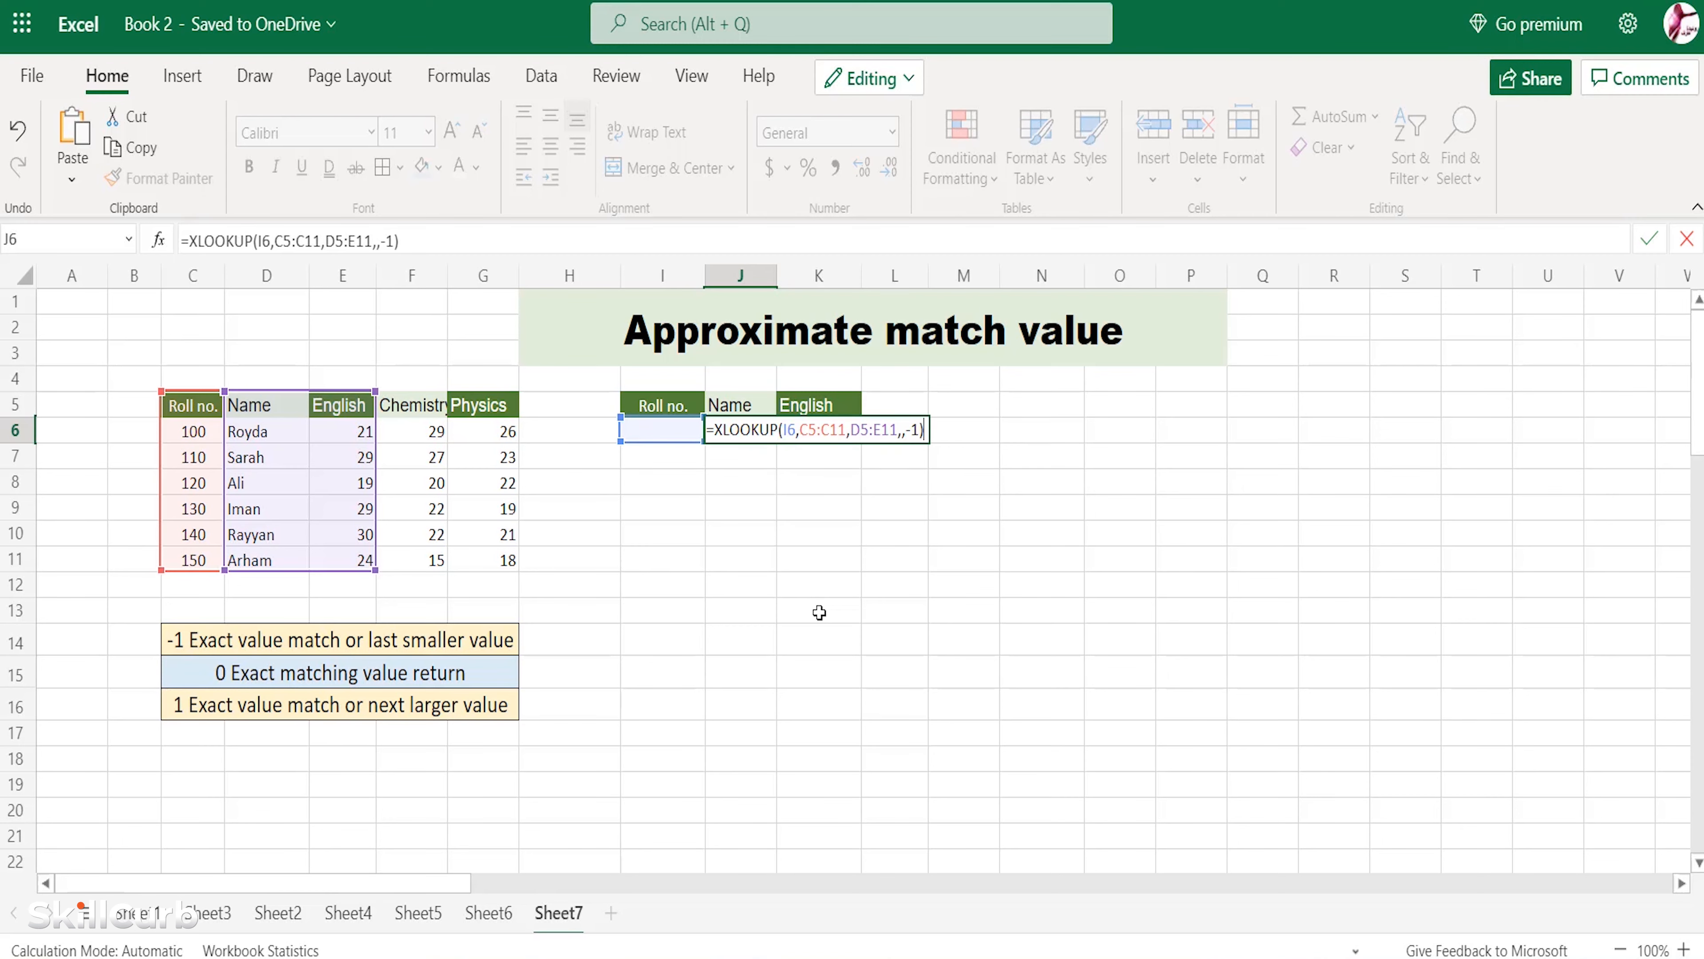
key("Return")
Enter 123 as the roll number to look up in I6 of Sheet7.
double_click(681, 431)
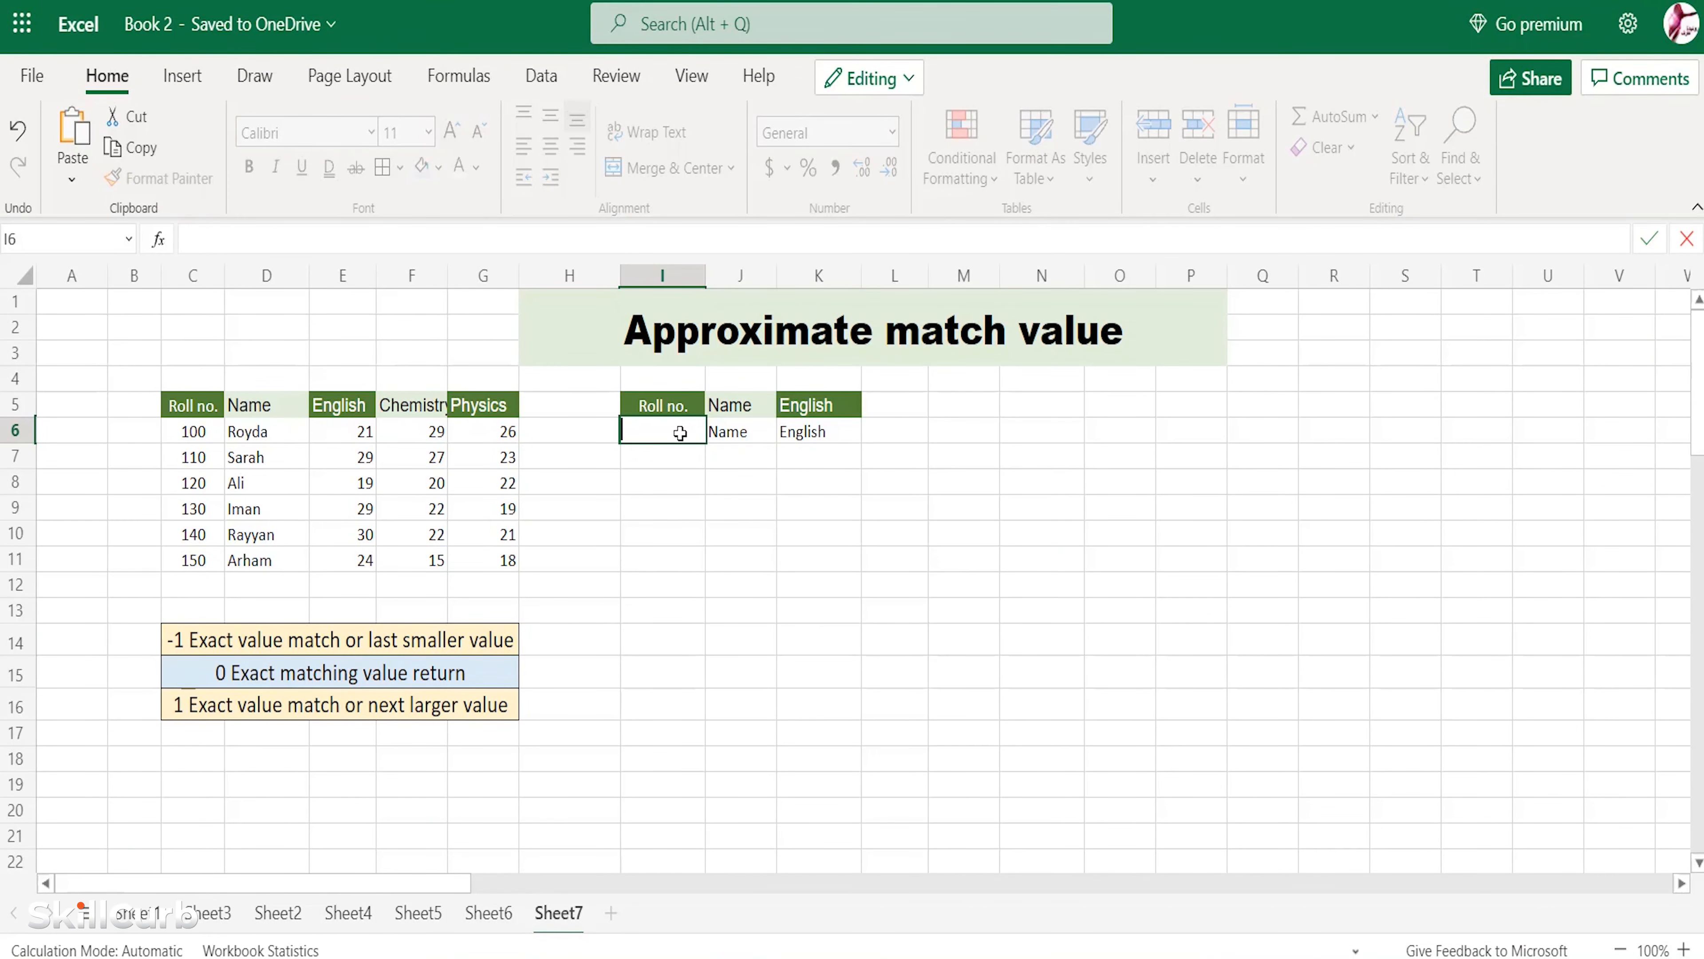
type("123")
key("Return")
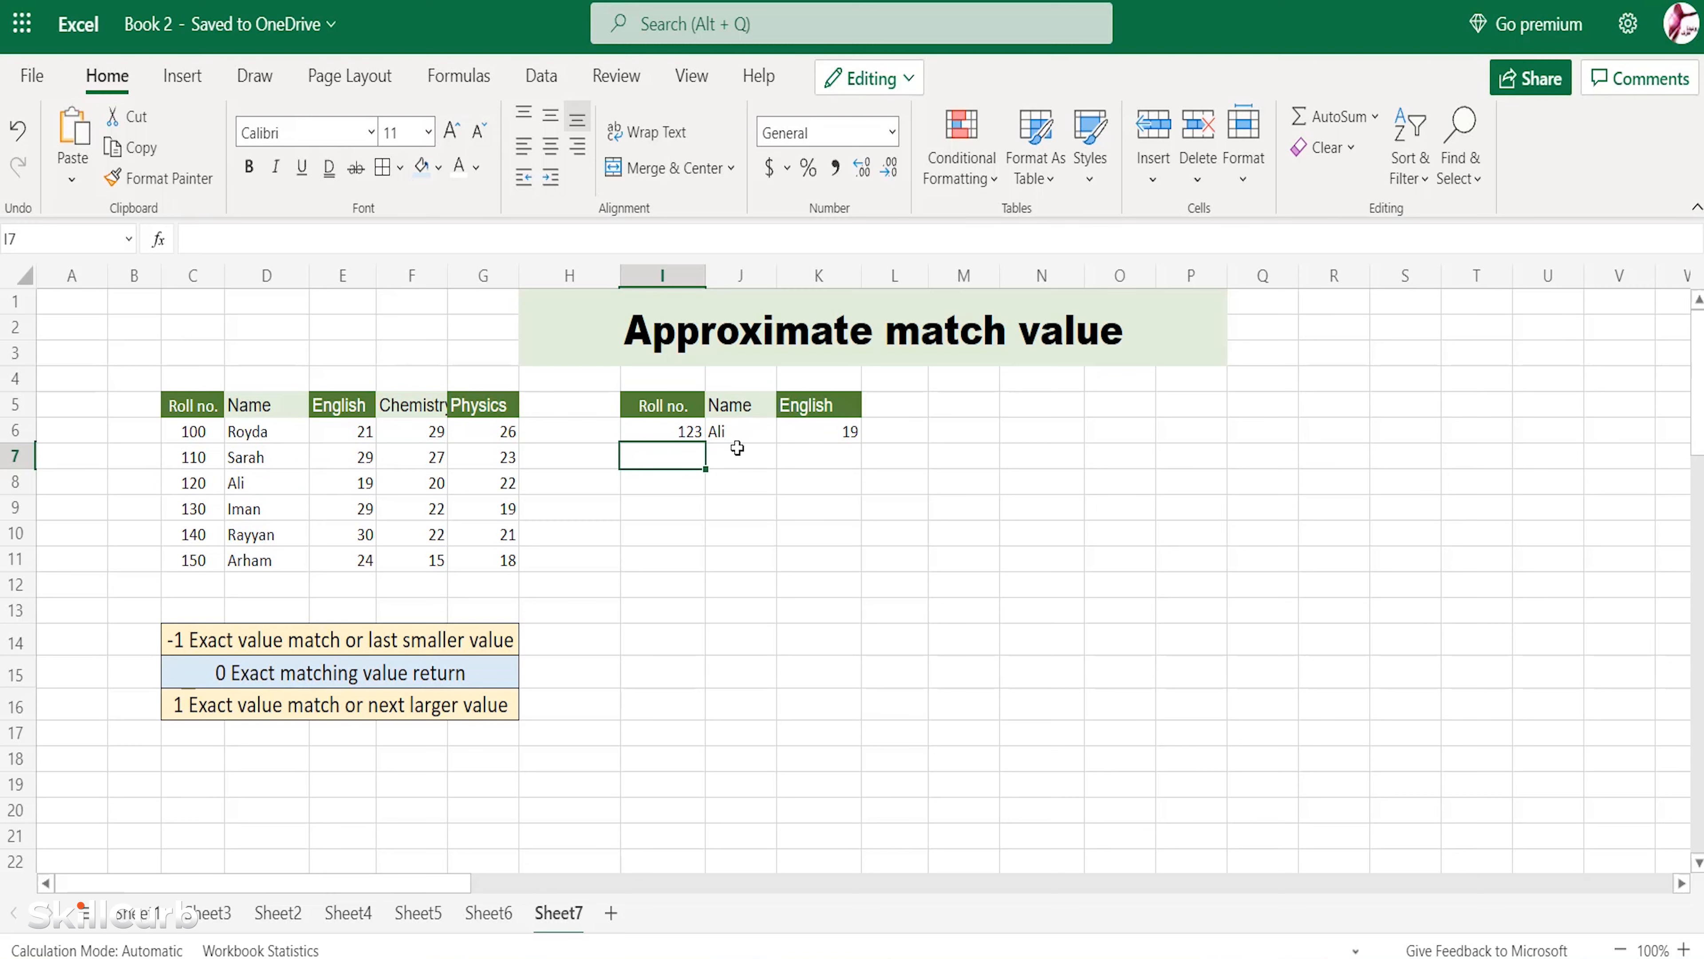
Clear the roll number in I6 and the lookup formula in J6.
left_click(683, 431)
left_click(733, 433)
key("Delete")
Enter the exact match formula =XLOOKUP(I6,C5:C11,D5:E11,,0) in J6.
double_click(733, 433)
type("=XLO")
key("Tab")
left_click(677, 430)
type(",")
left_click_drag(201, 407, 195, 561)
type(",")
left_click_drag(265, 404, 368, 561)
type(",,0")
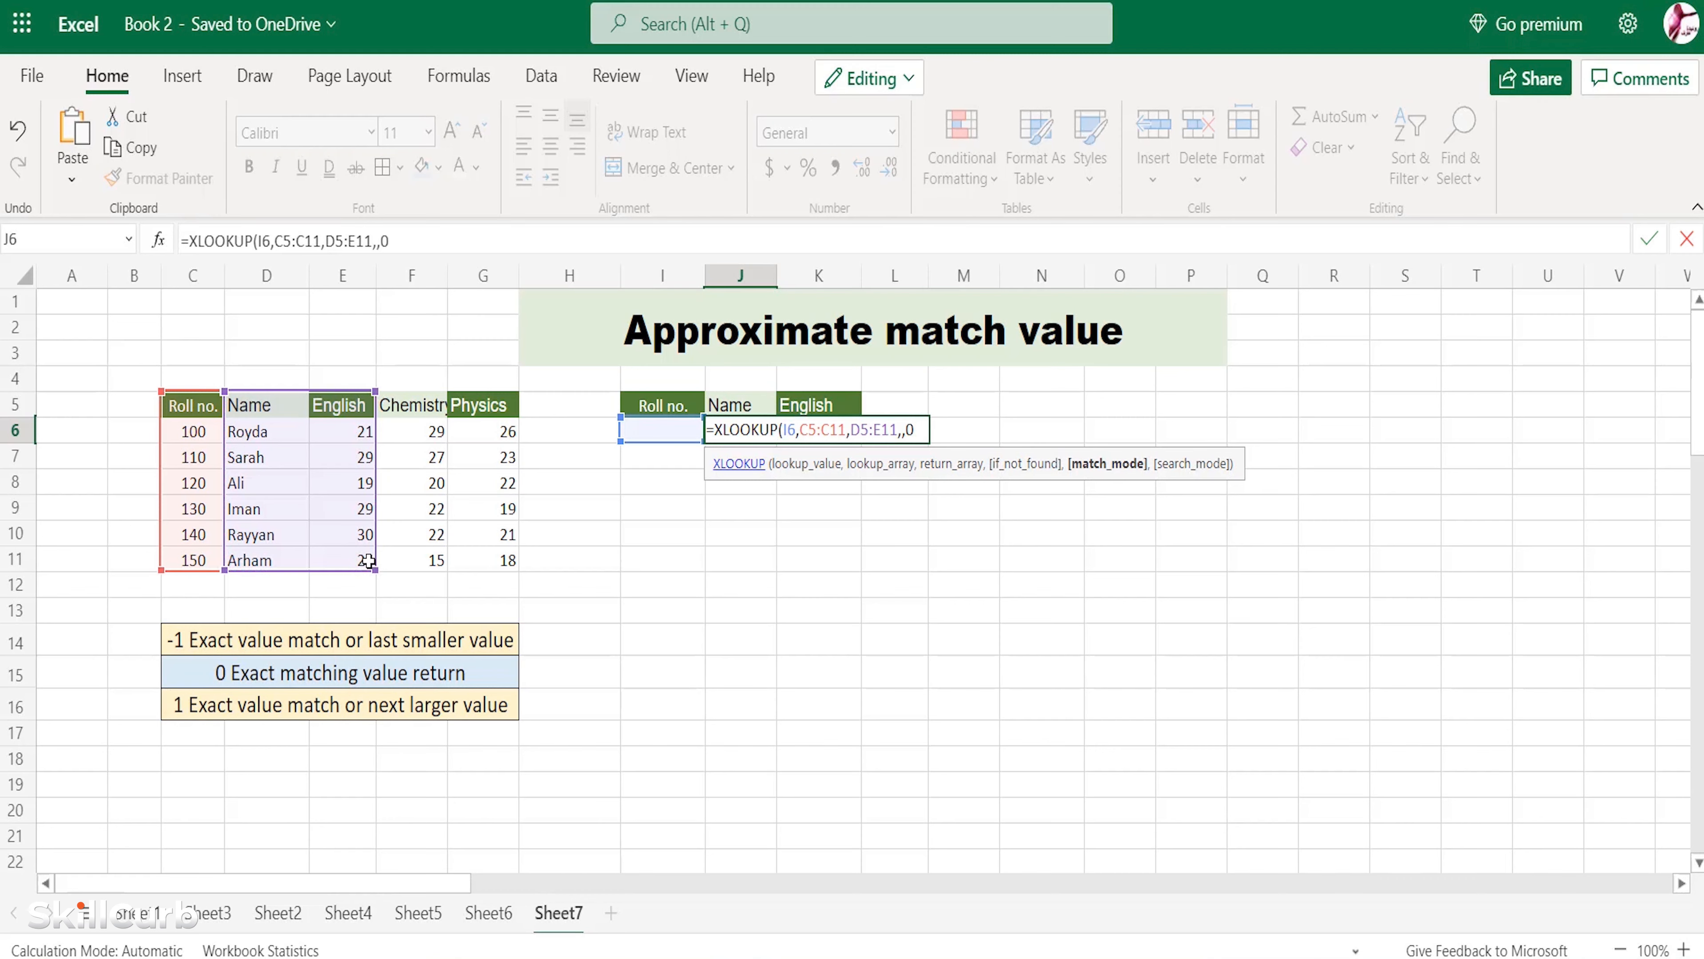
type(")")
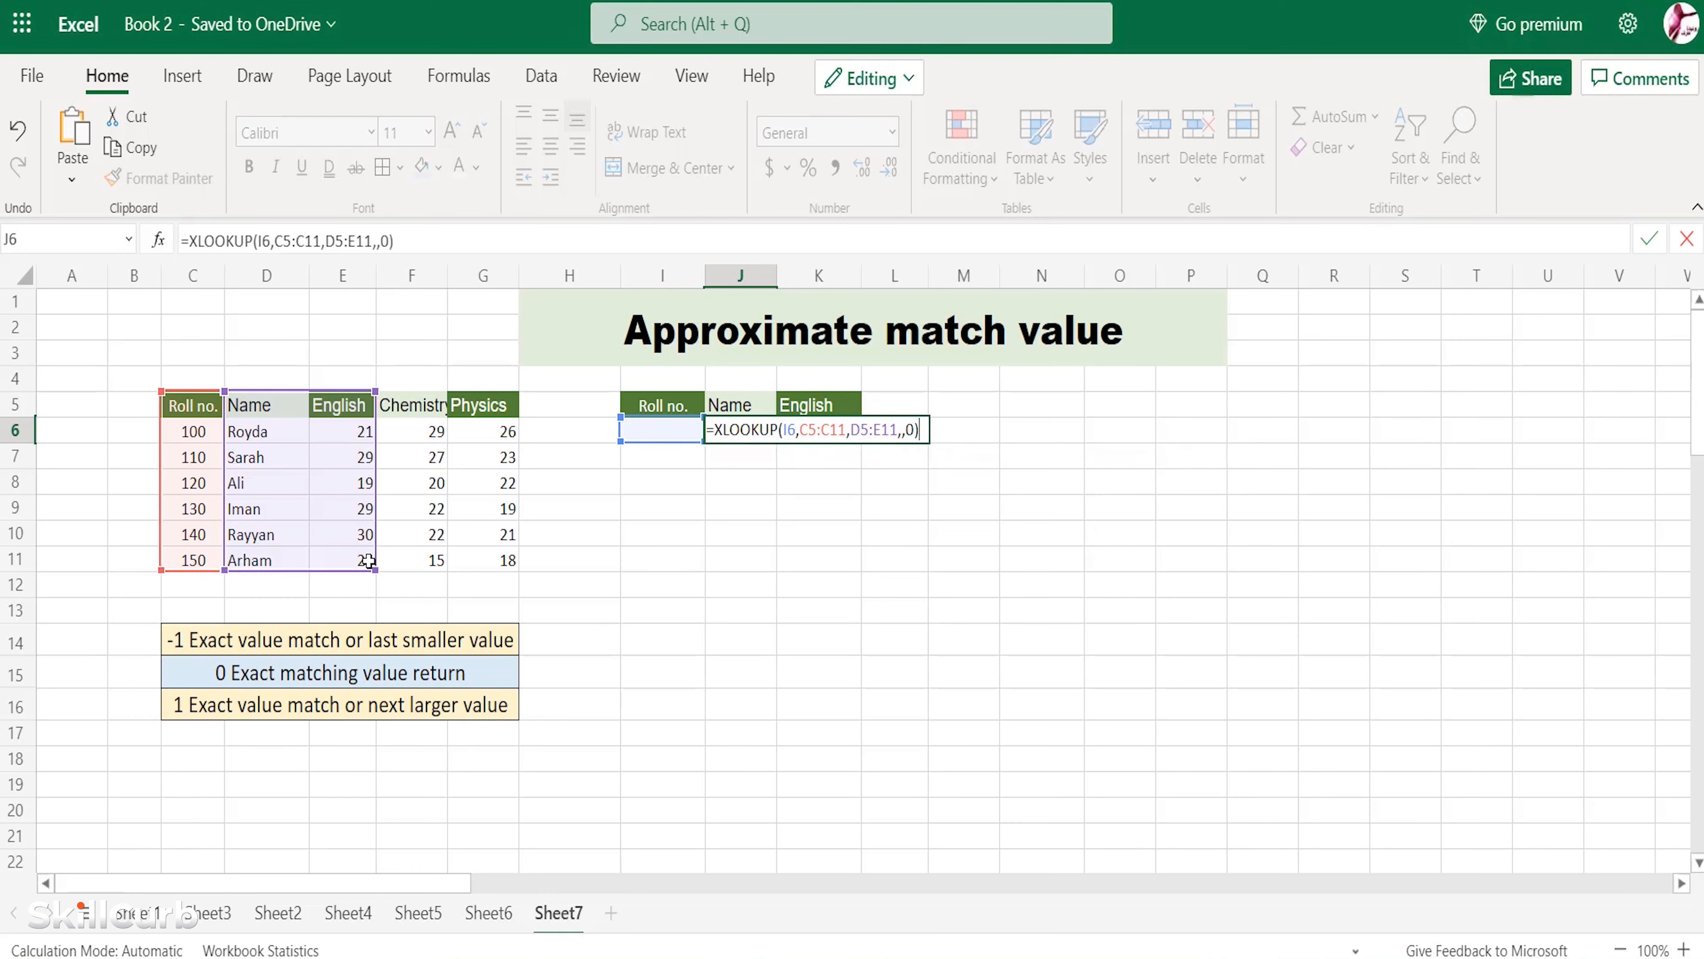
key("Return")
Enter 145 as the roll number to look up in I6 with the exact match formula.
left_click(654, 431)
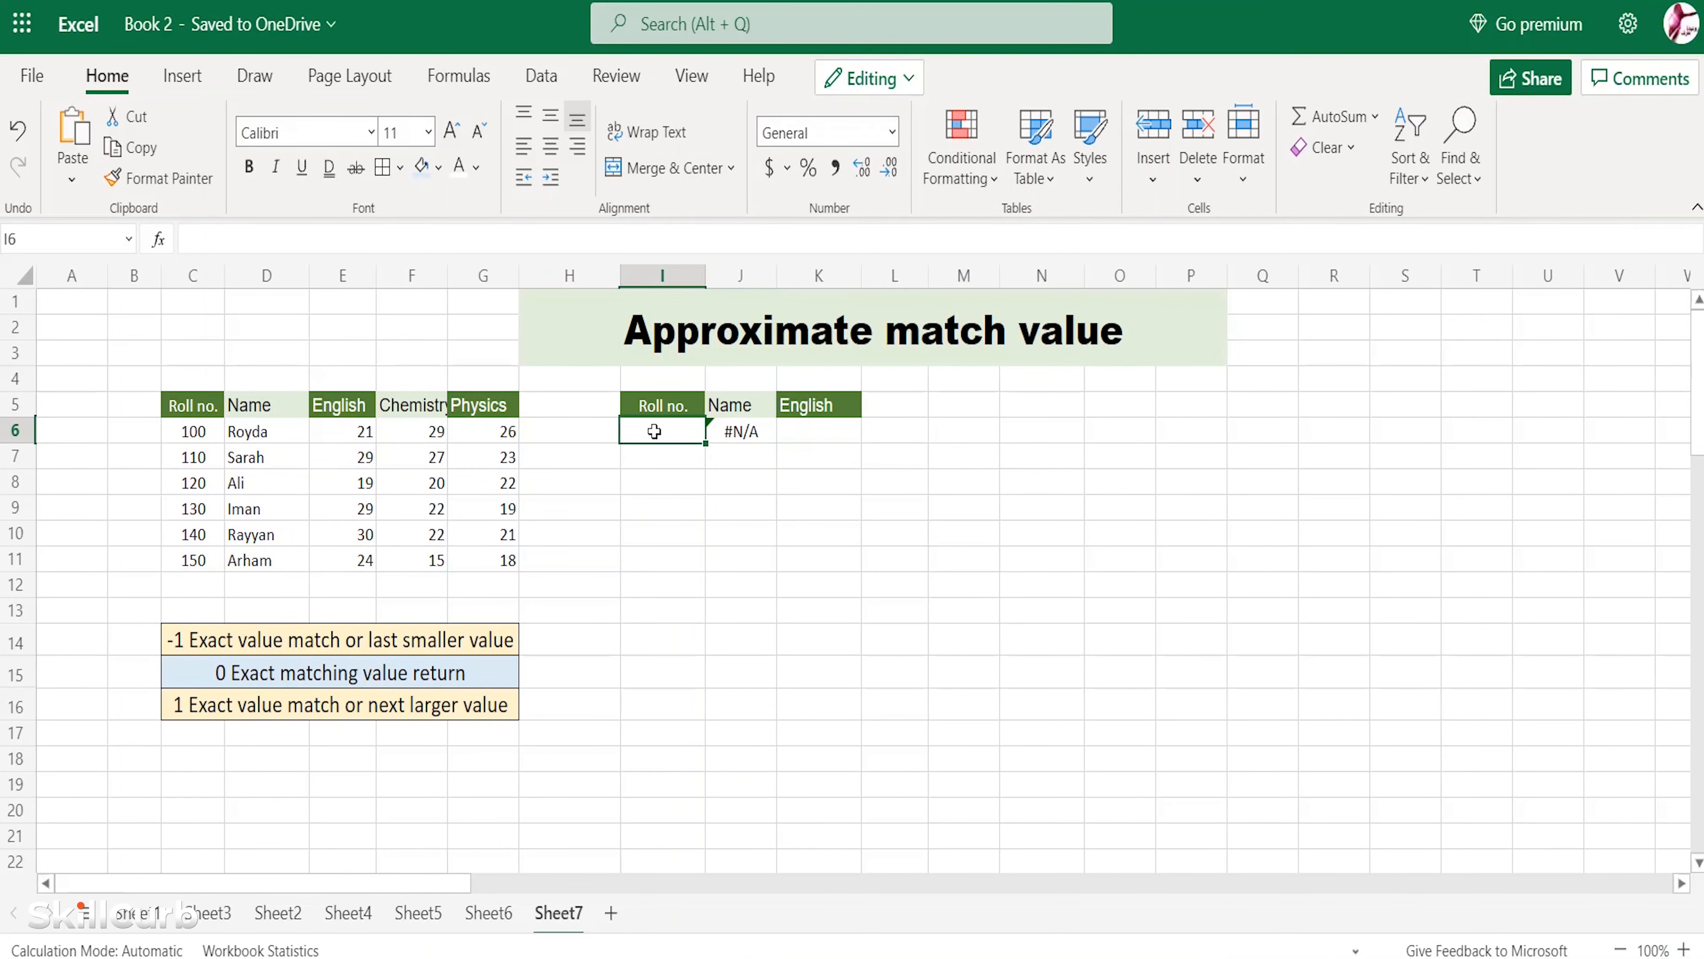
double_click(654, 431)
type("145")
key("Return")
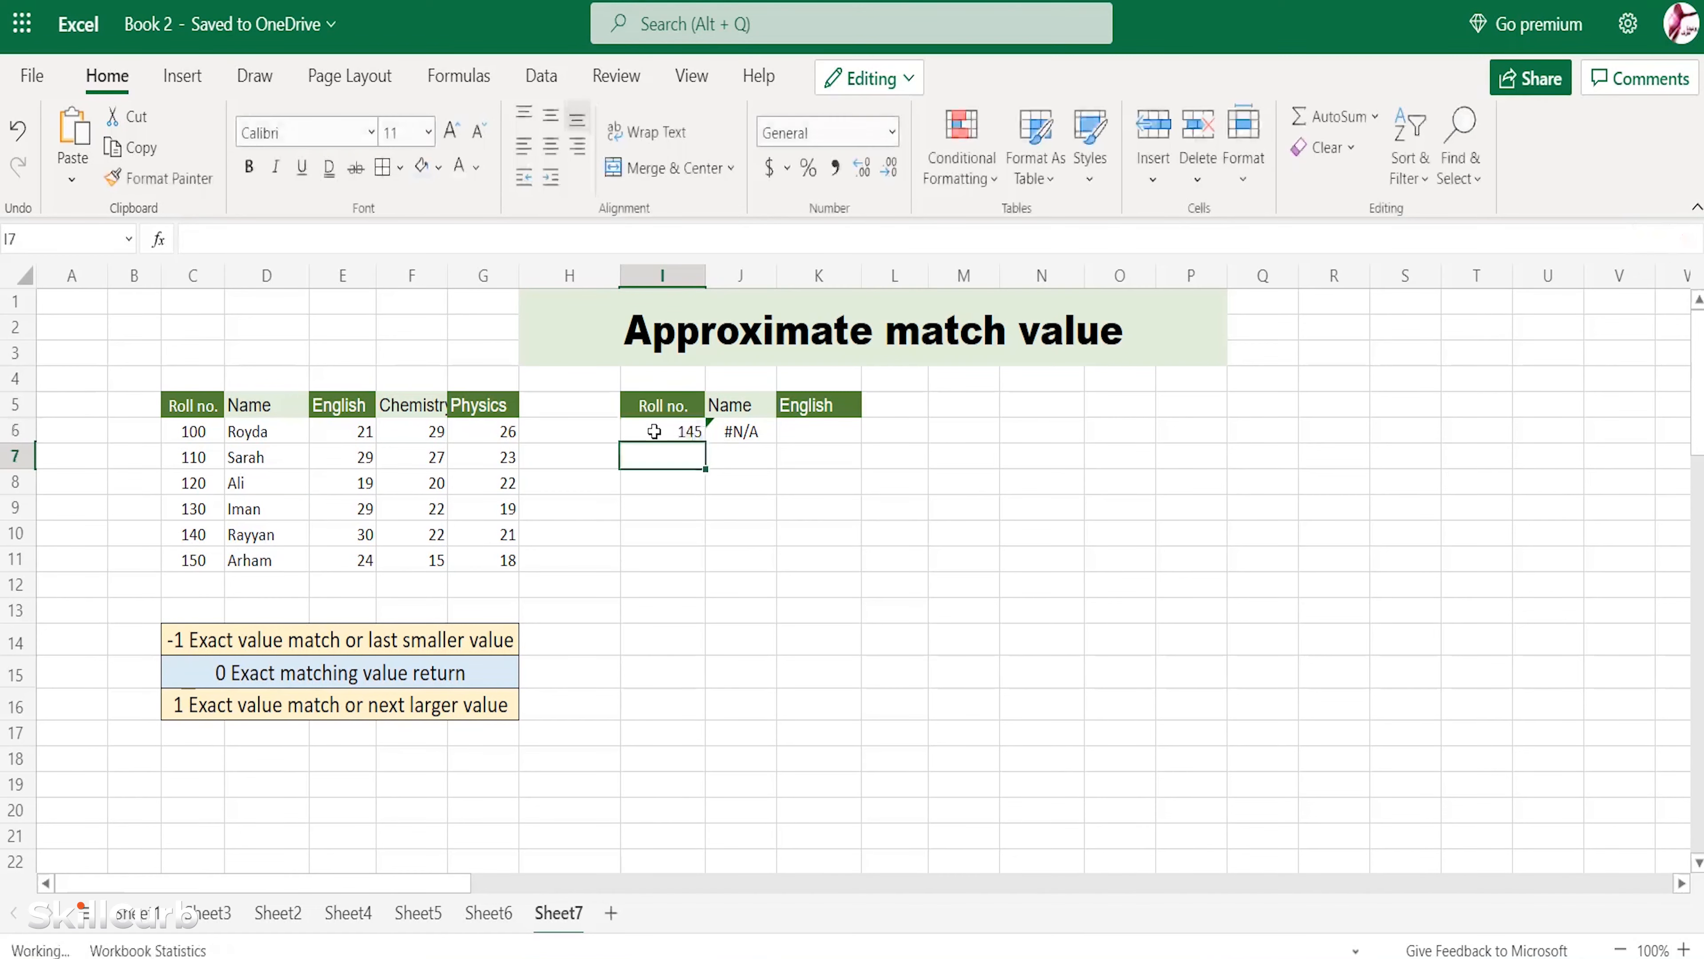
Fill the J6 formula down to J7 and enter the roll number from C10 in I7.
left_click(763, 435)
left_click_drag(776, 443, 776, 463)
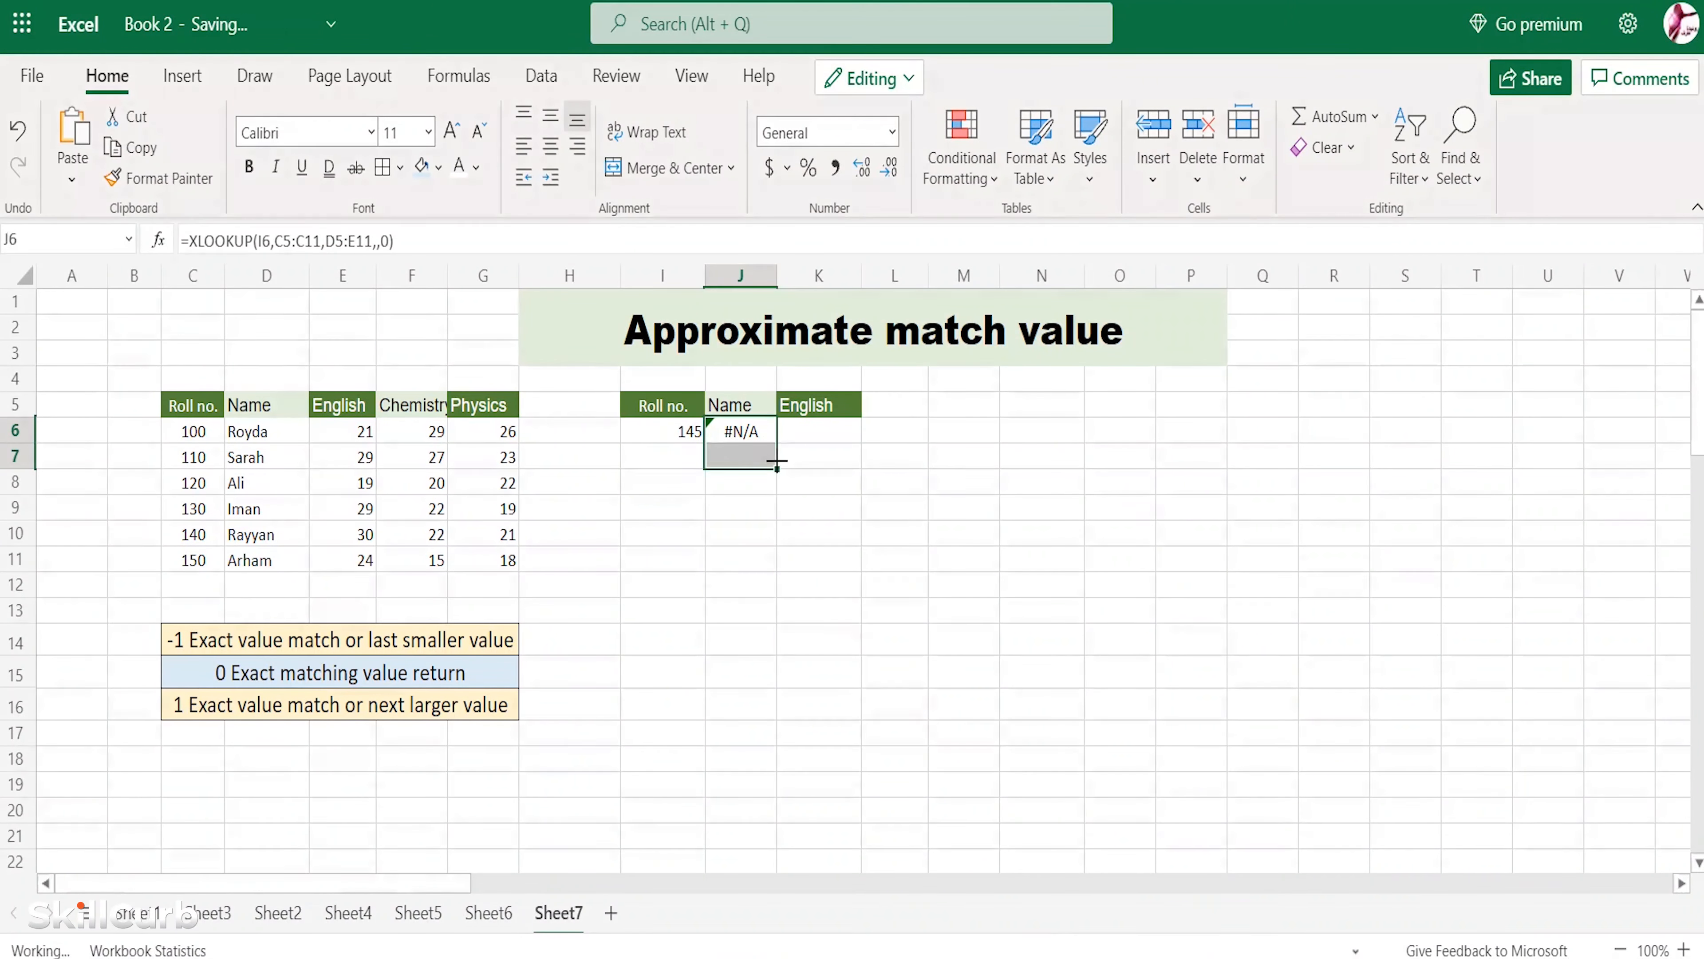
double_click(675, 456)
type("140")
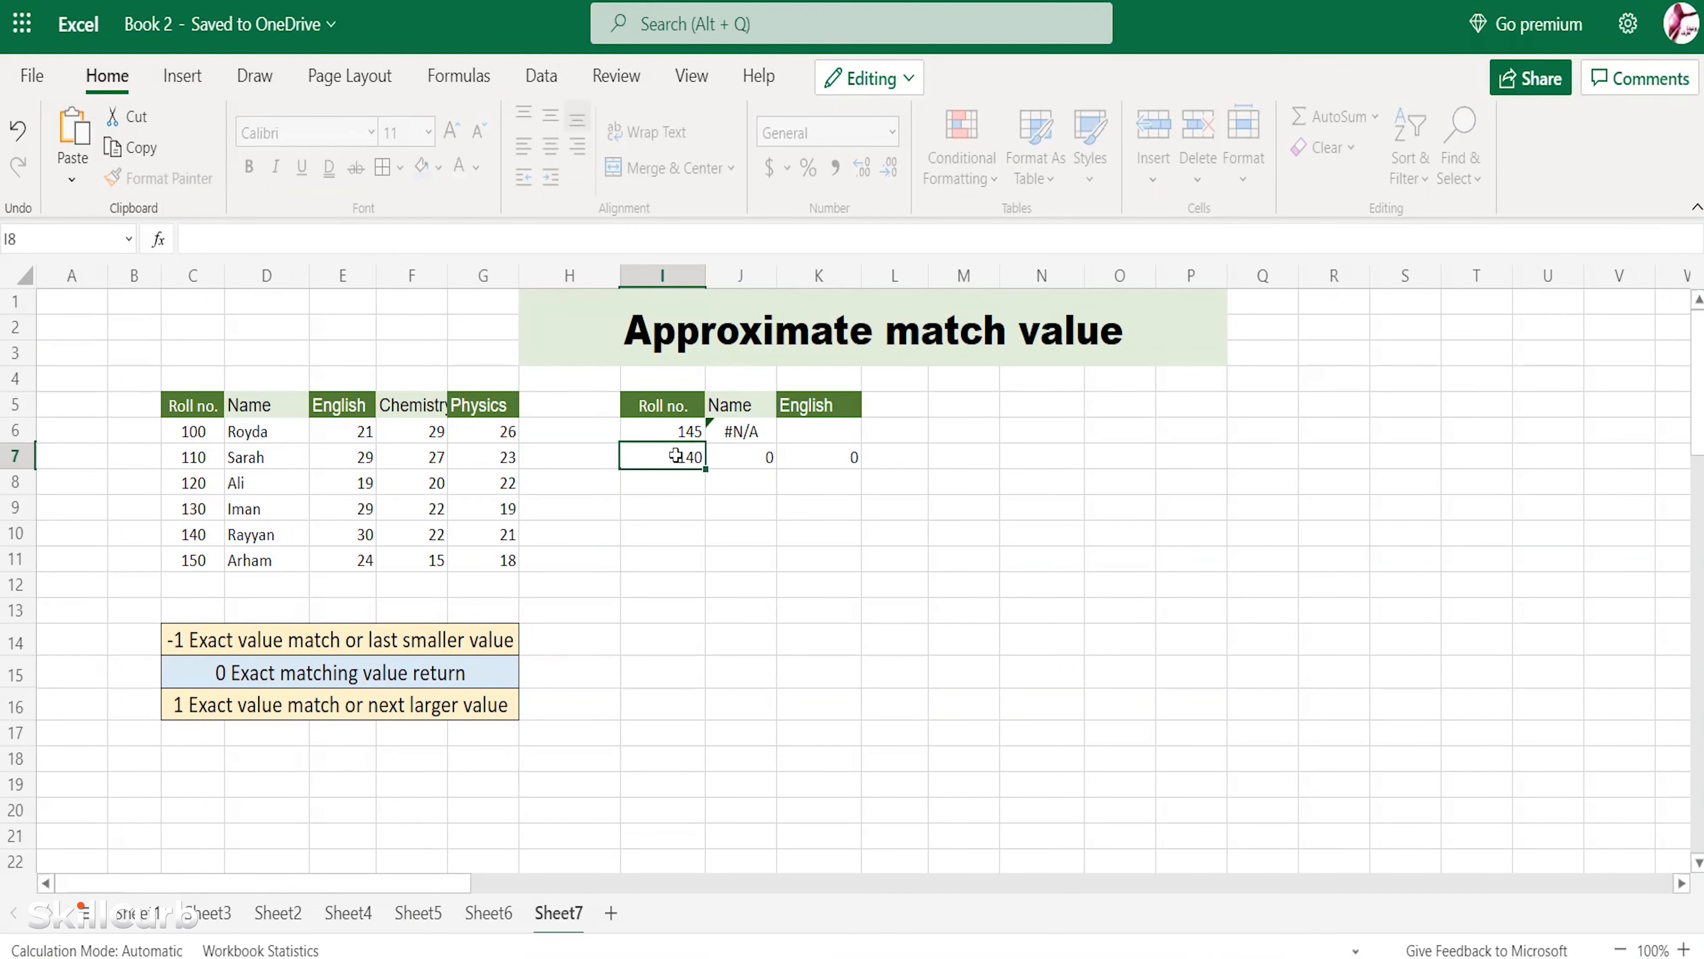
key("Return")
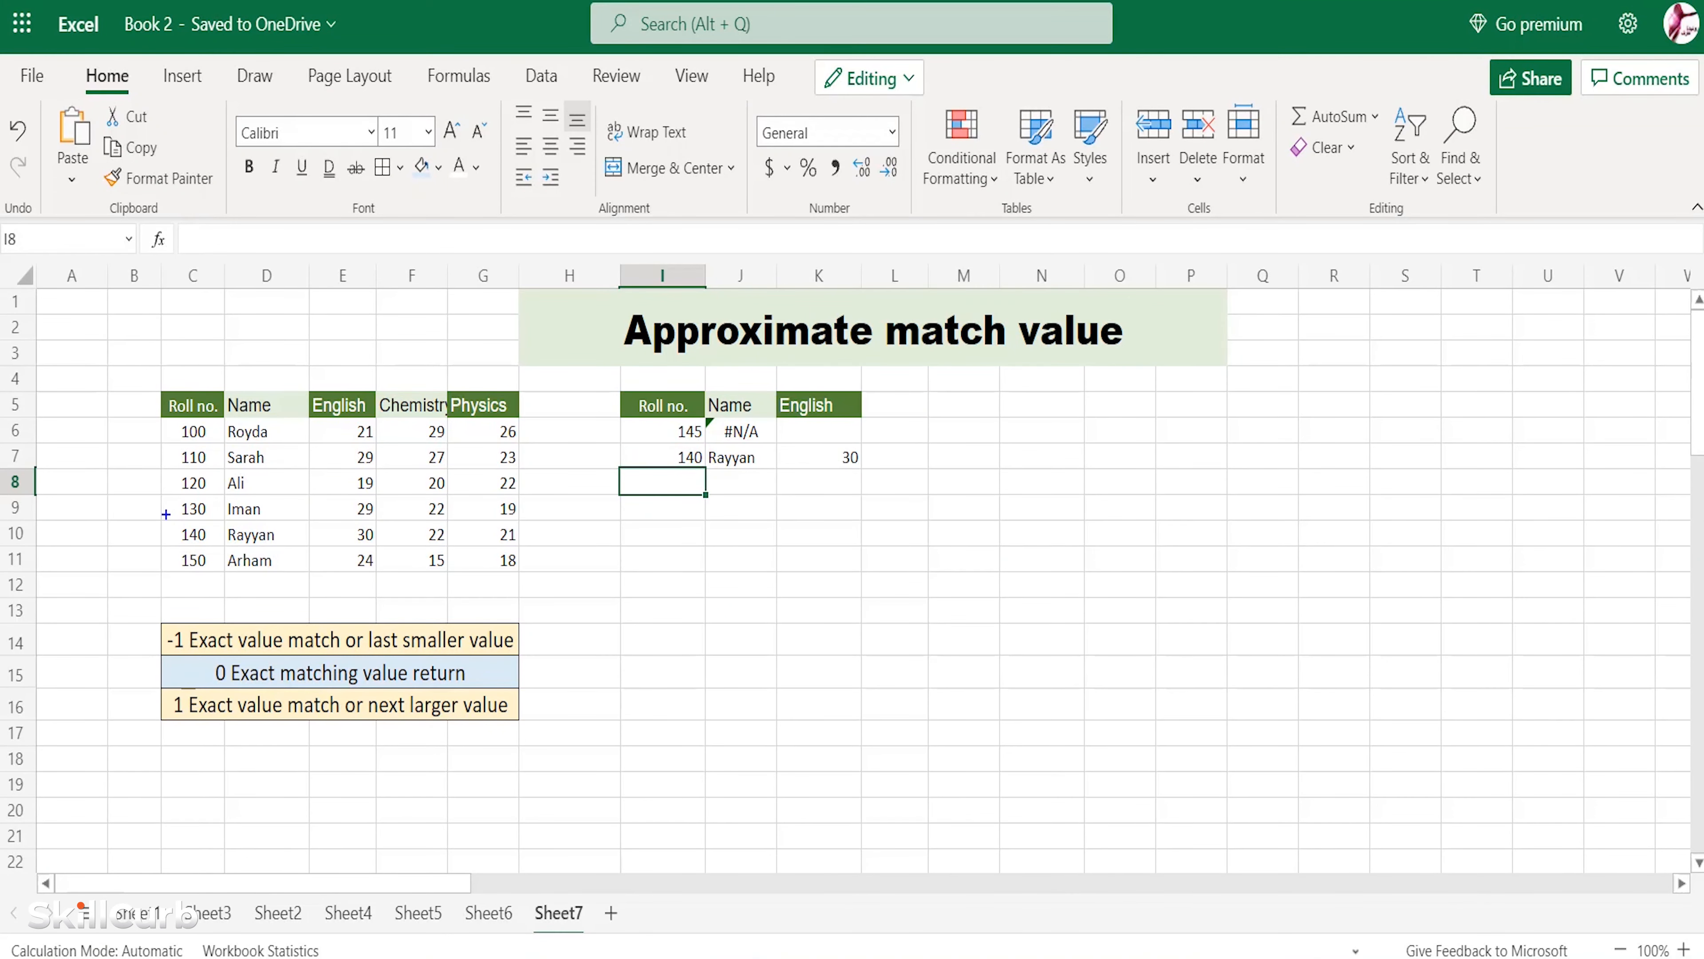
mouse_move(162, 519)
left_mouse_down()
mouse_move(536, 554)
mouse_move(377, 545)
left_mouse_up()
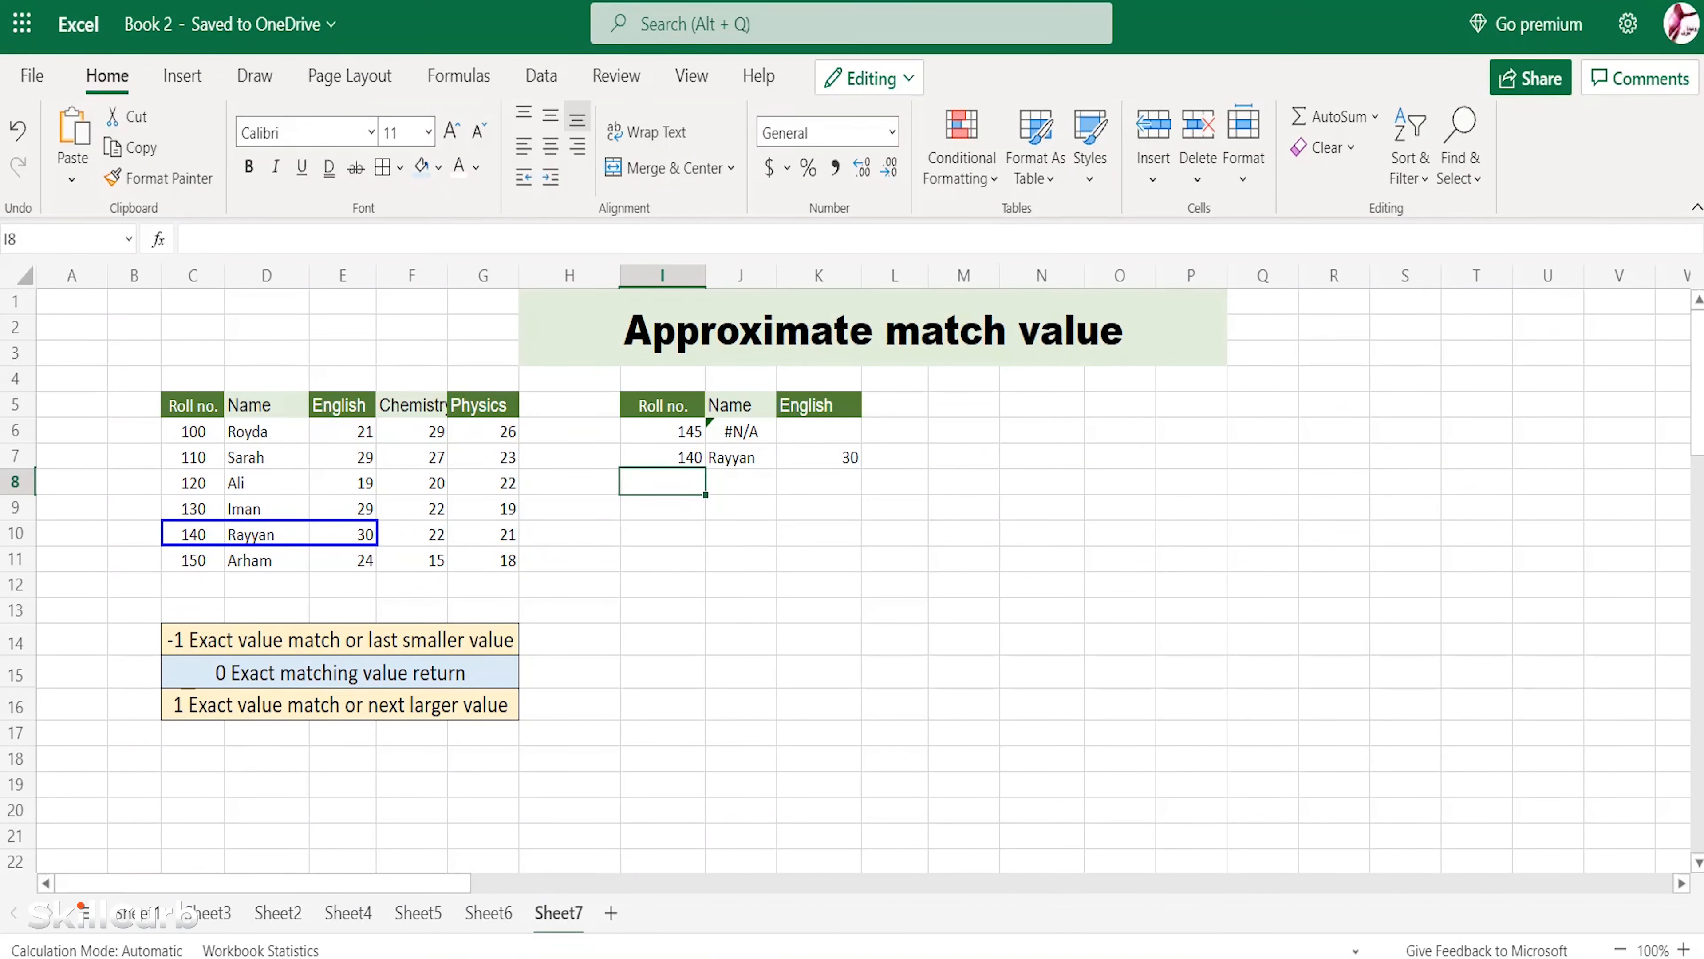
left_click_drag(619, 444, 861, 469)
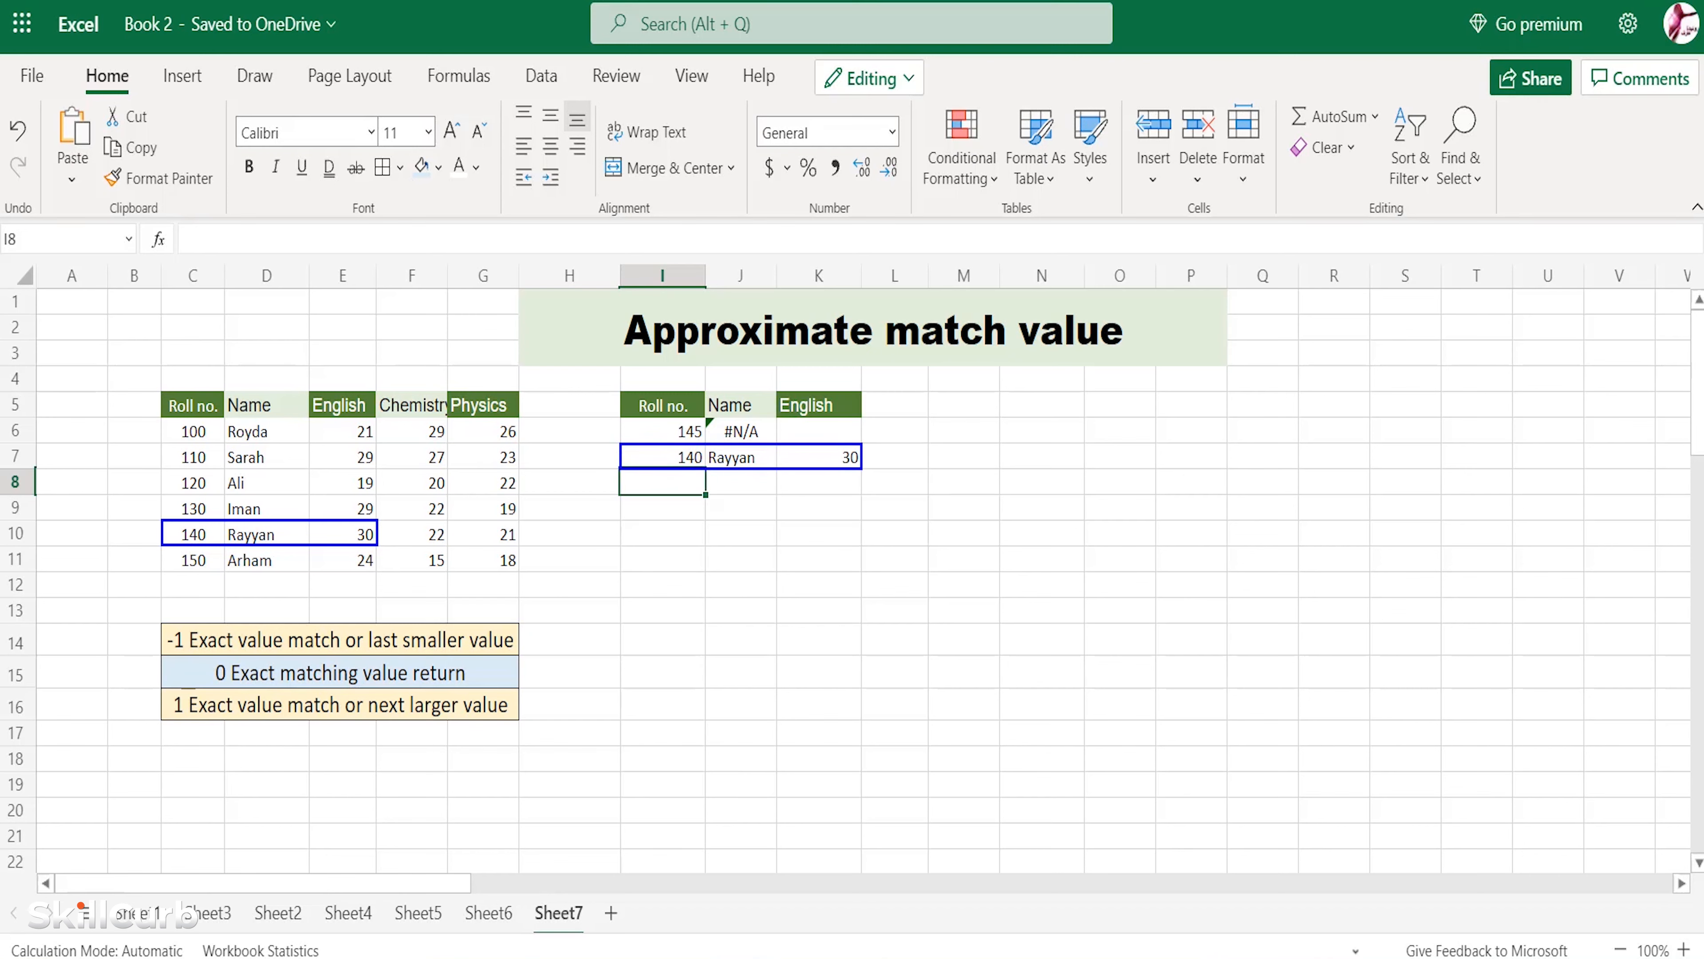
key("Escape")
Clear the roll numbers and lookup formulas from I6:J7.
left_click(684, 431)
left_click(727, 455)
key("Delete")
Enter =XLOOKUP(I6,C5:C11,D5:E11,,1) in J6 to match the exact or next larger roll number.
double_click(738, 431)
type("=XLOOKUP(")
left_click(671, 431)
type(",")
left_click_drag(191, 405, 186, 562)
type(",")
left_click_drag(262, 405, 352, 558)
type(",,1)")
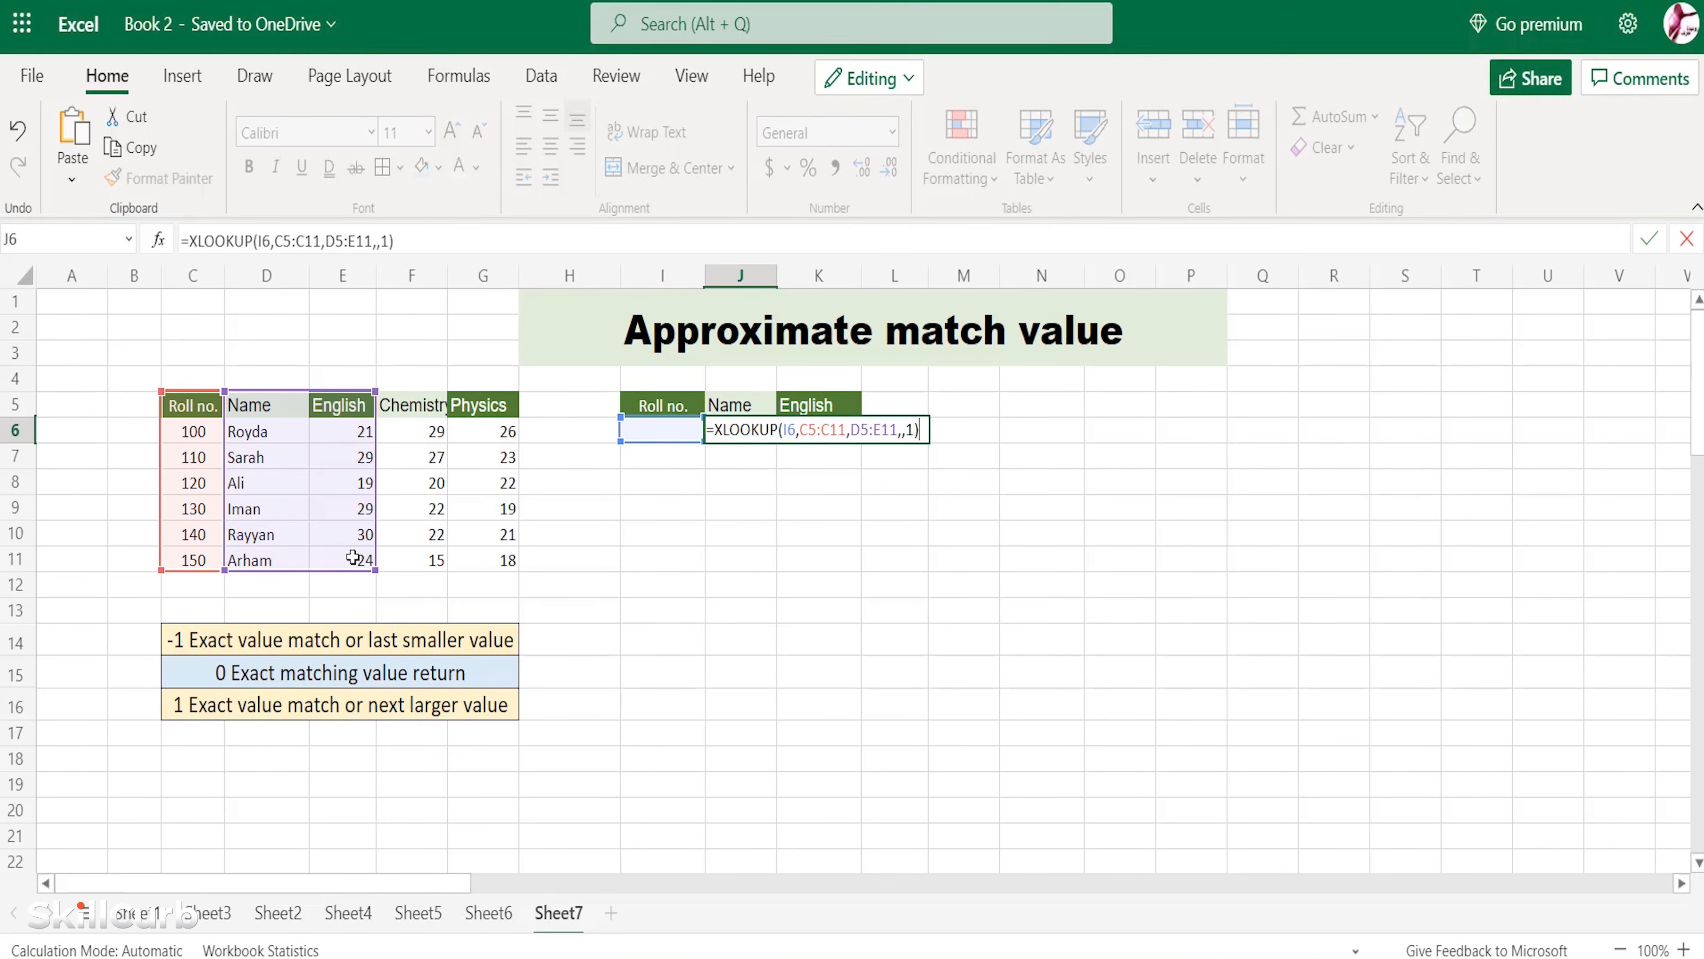
key("Return")
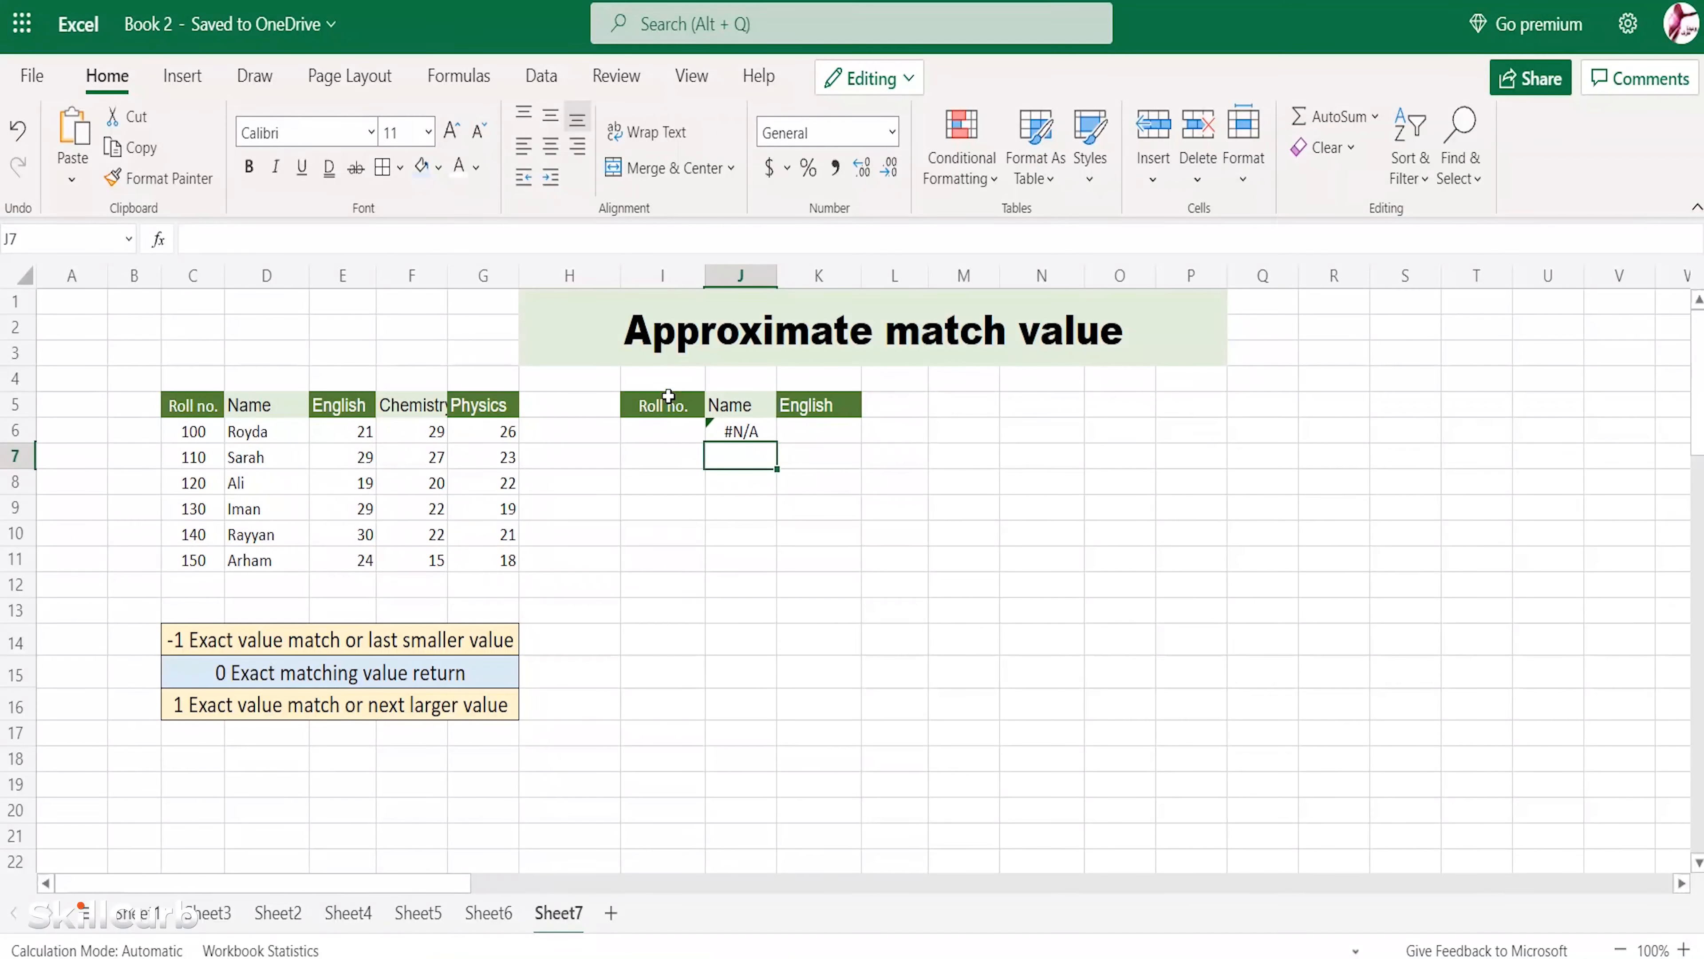
Enter 134 as the roll number to look up in I6 of Sheet7.
double_click(655, 433)
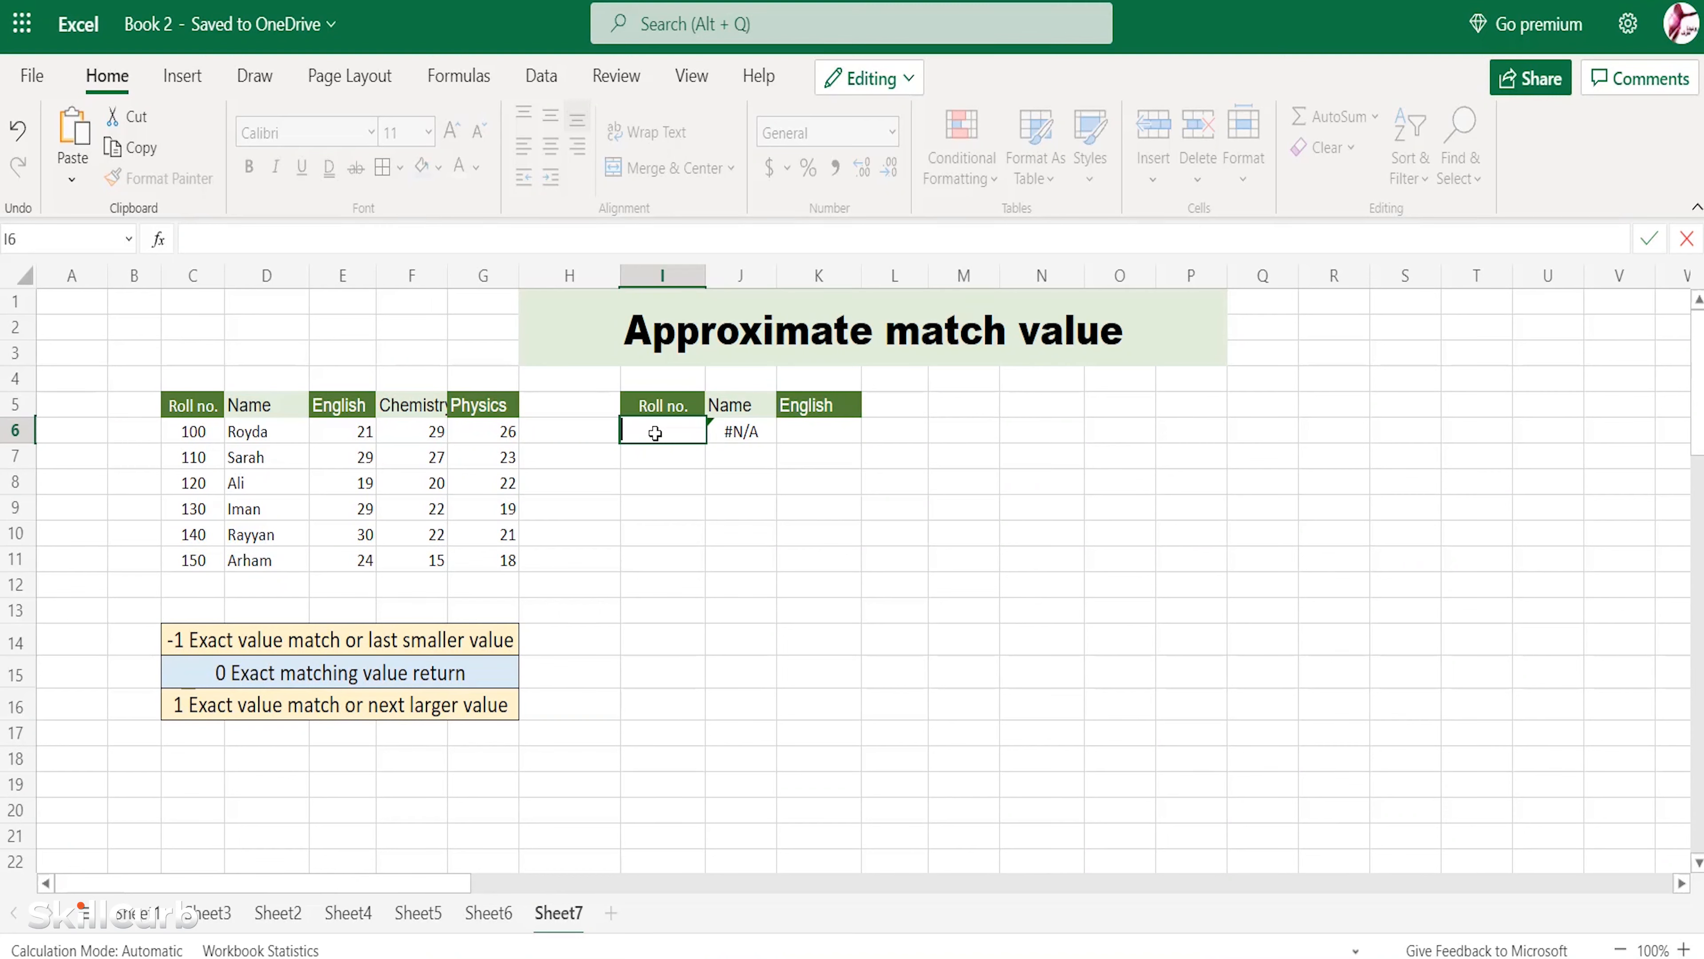
type("134")
key("Return")
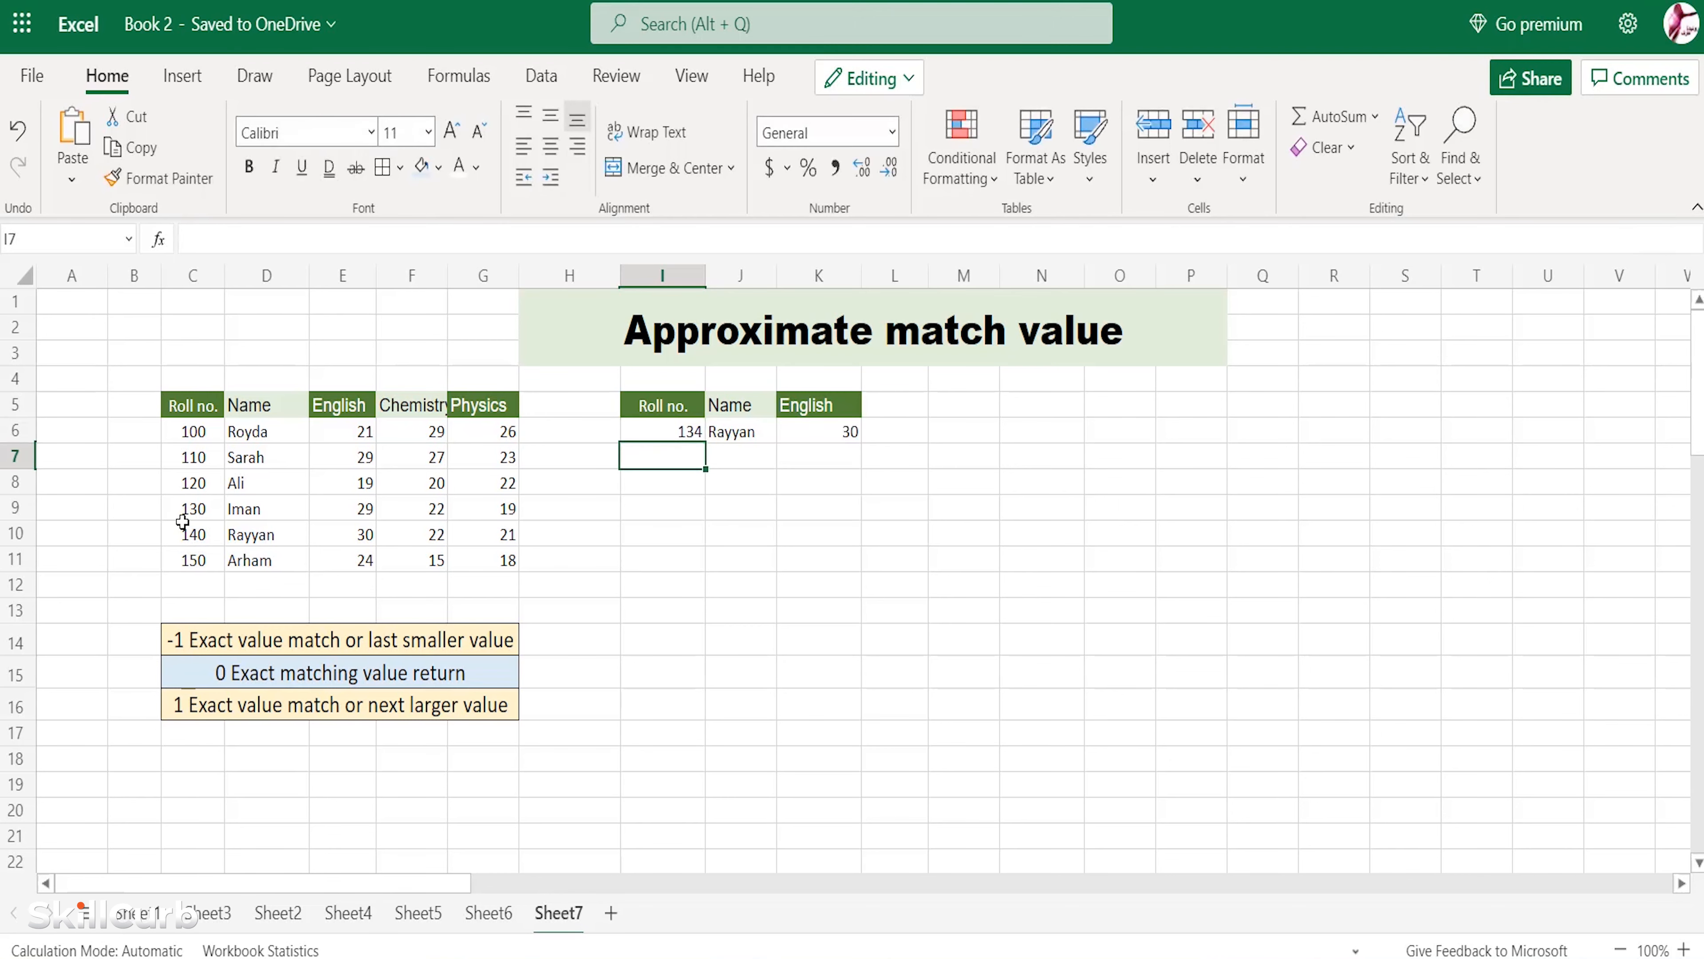
type("@")
key("ctrl+2")
left_click_drag(163, 520, 378, 546)
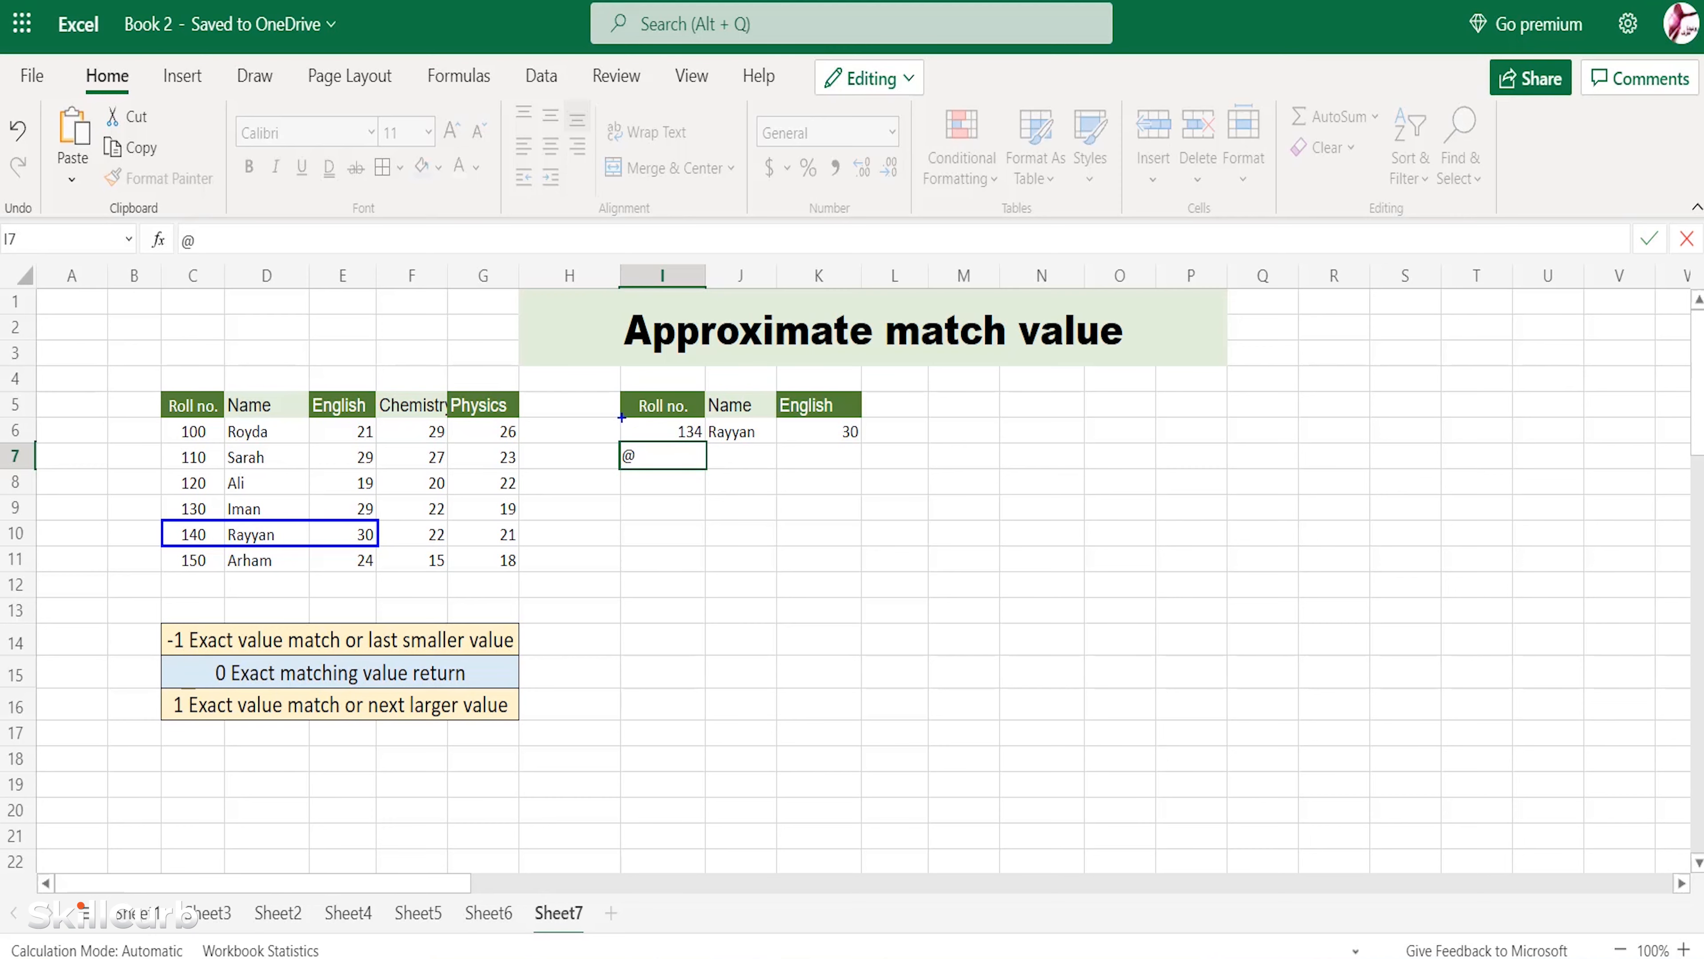
left_click_drag(619, 416, 795, 450)
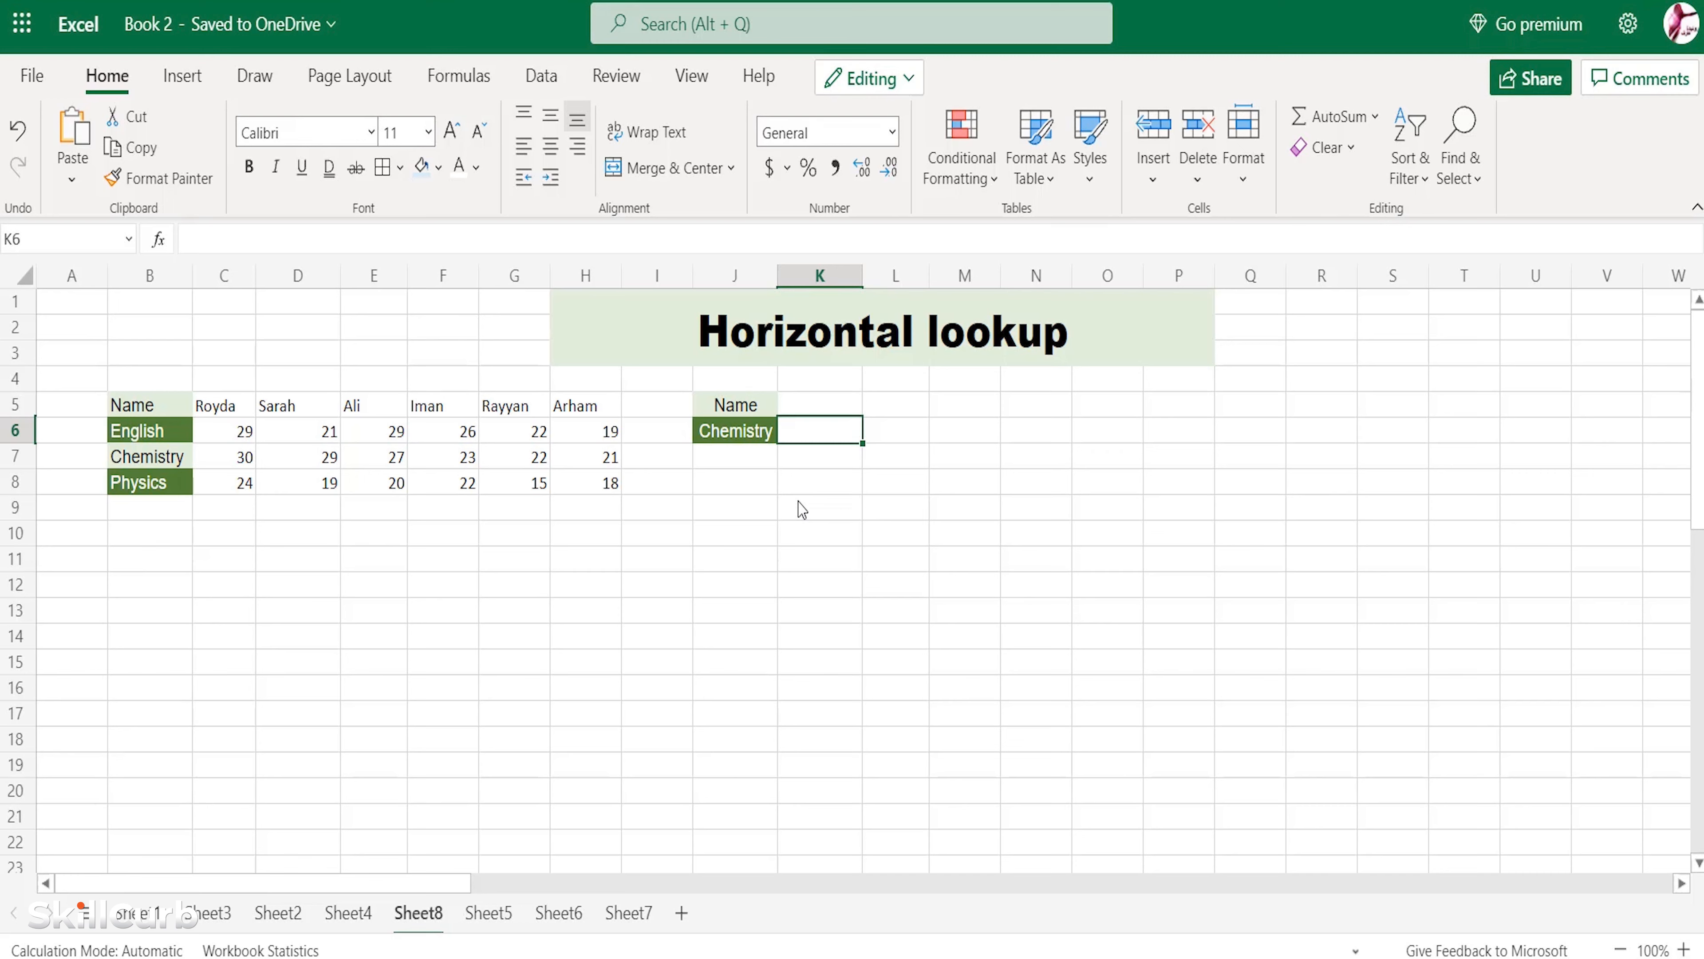
Enter =XLOOKUP(K5,B5:H5,B7:H7) in K6 to look up the student's Chemistry mark horizontally.
double_click(826, 436)
type("=")
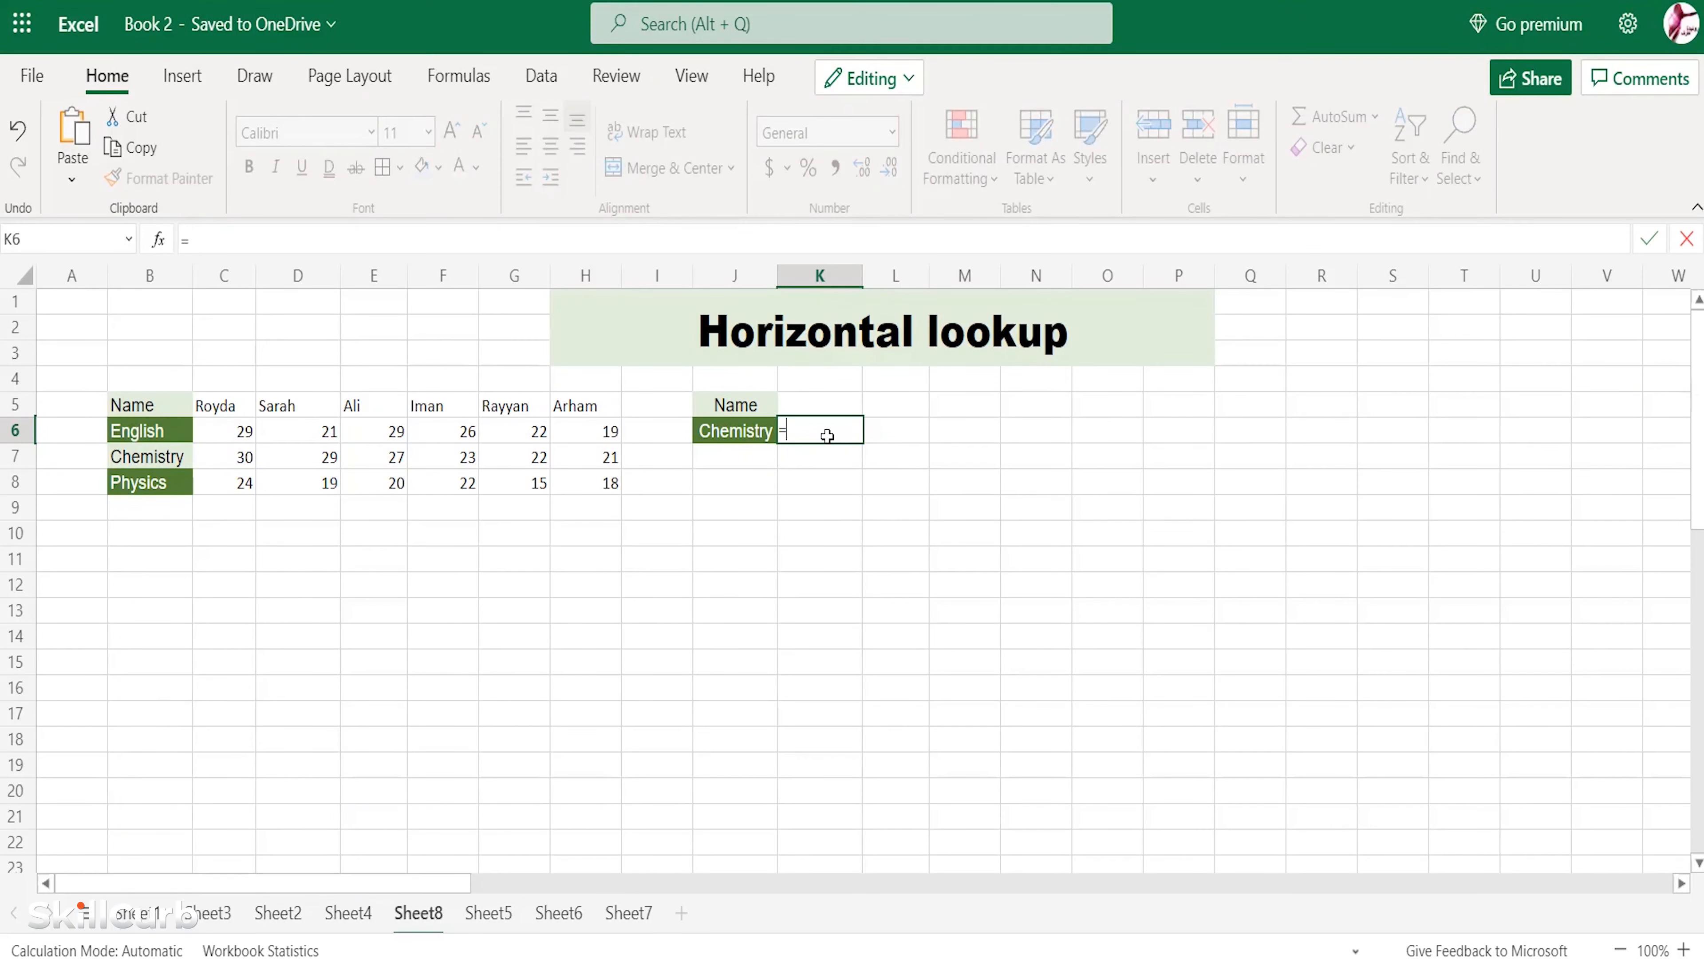
type("xloo")
double_click(843, 470)
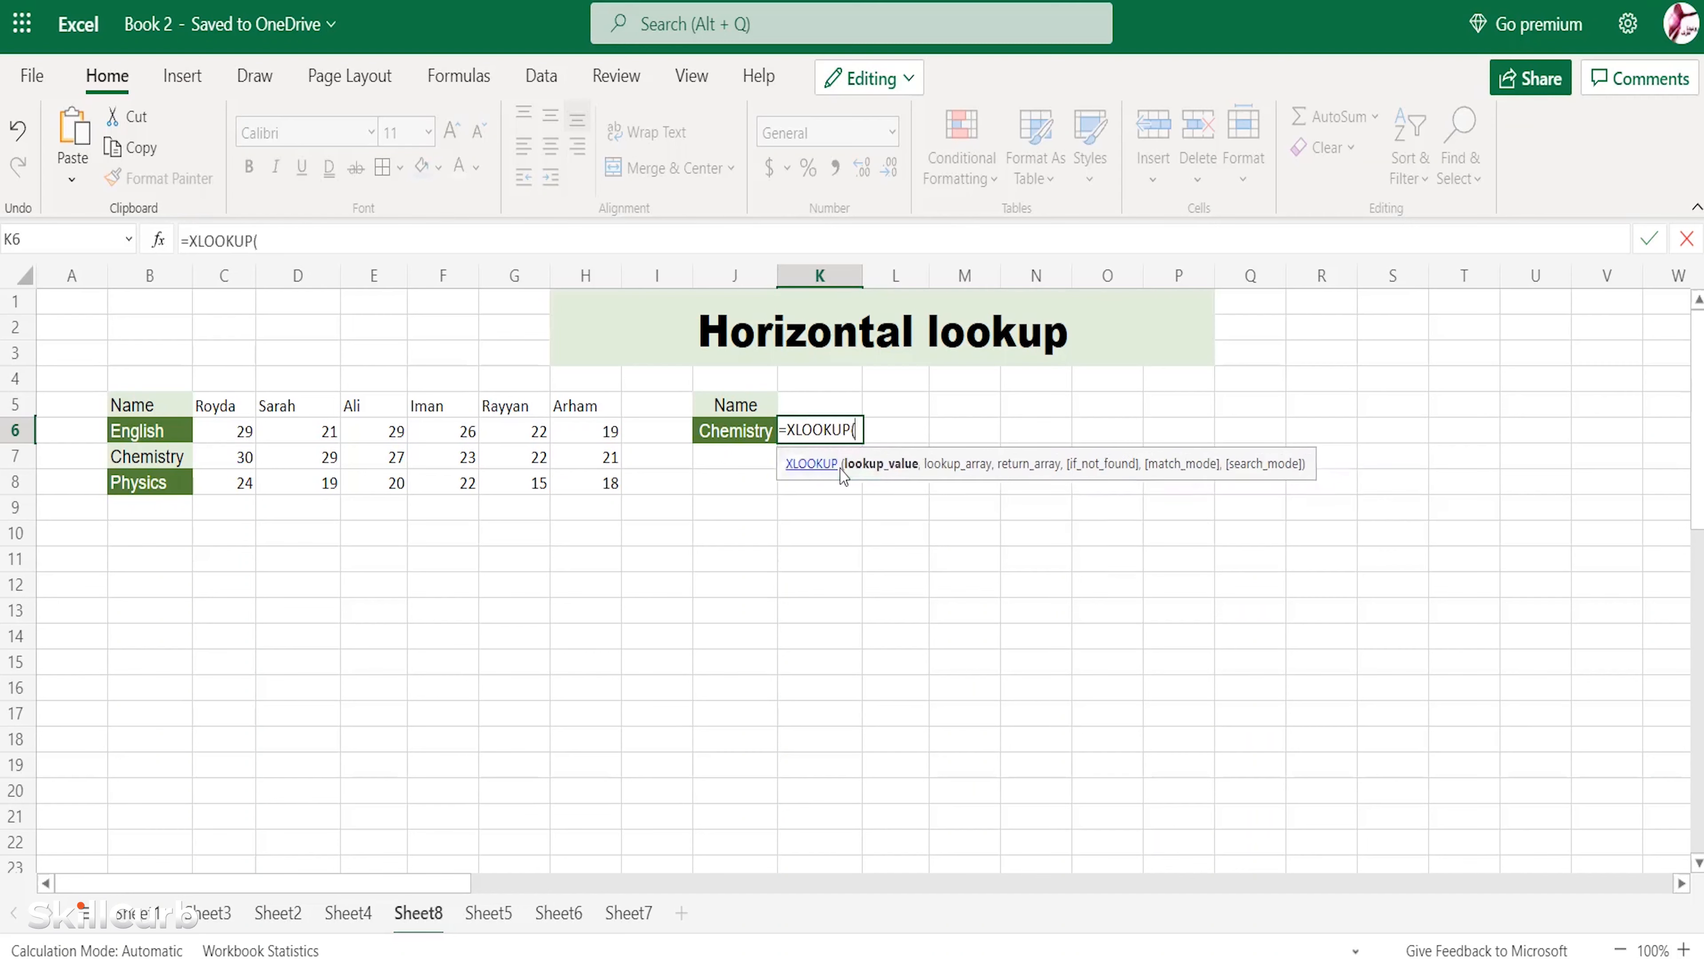
left_click(809, 403)
type(",")
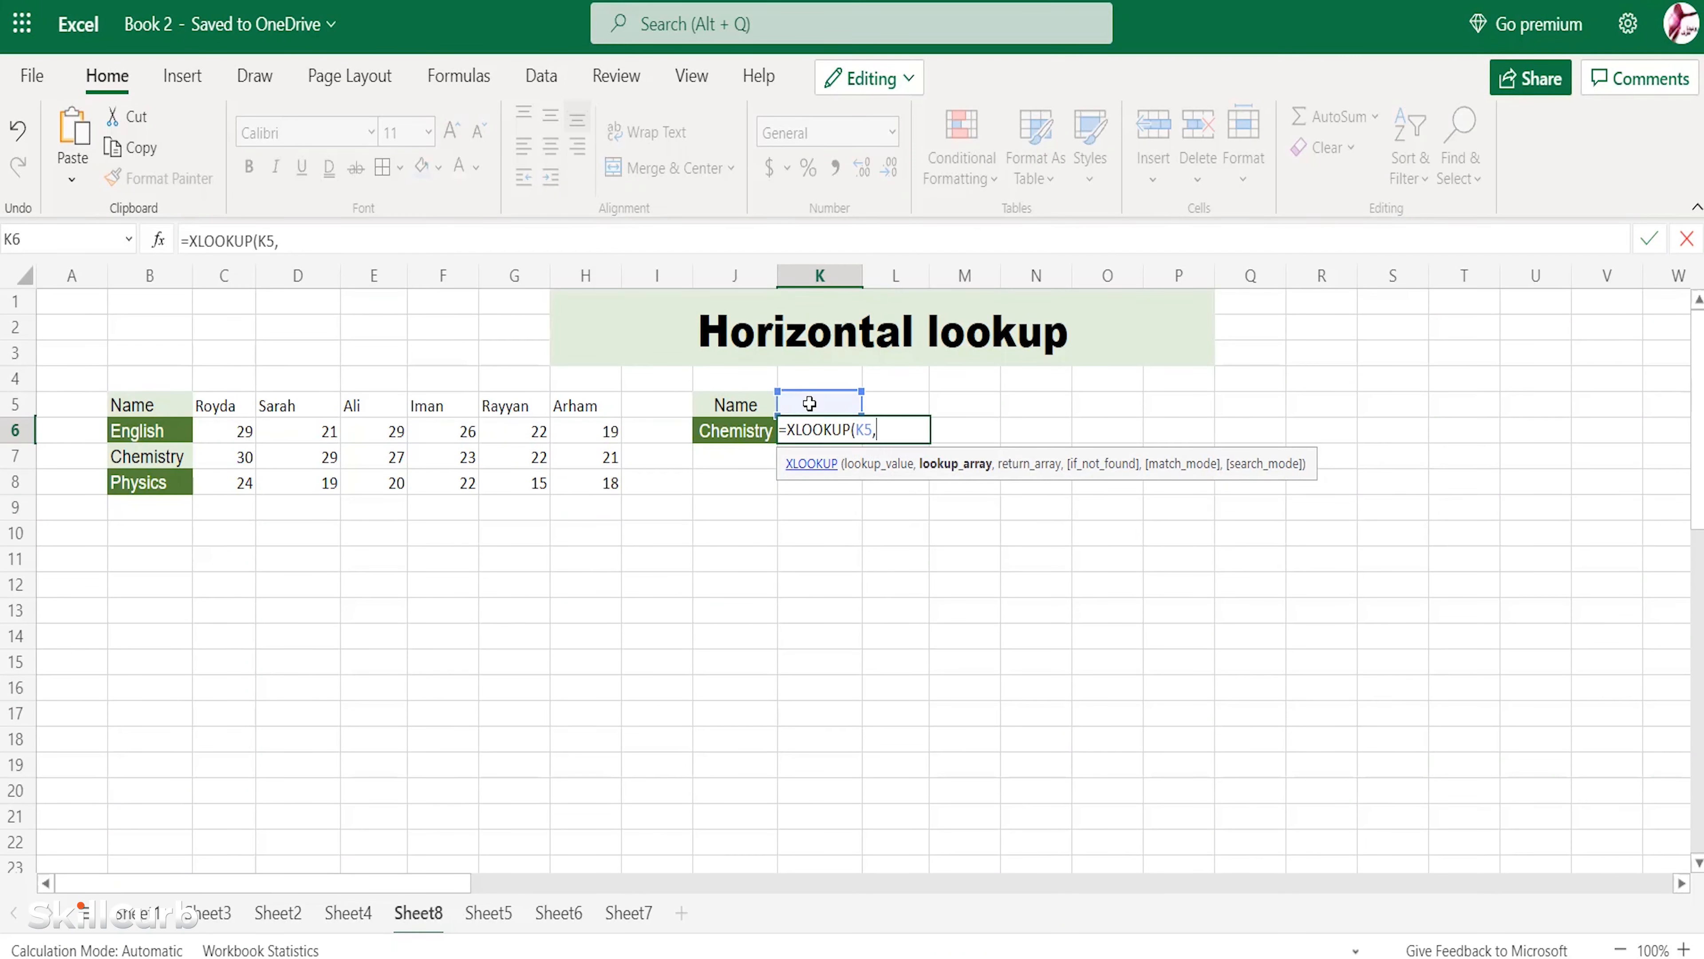
left_click(165, 403)
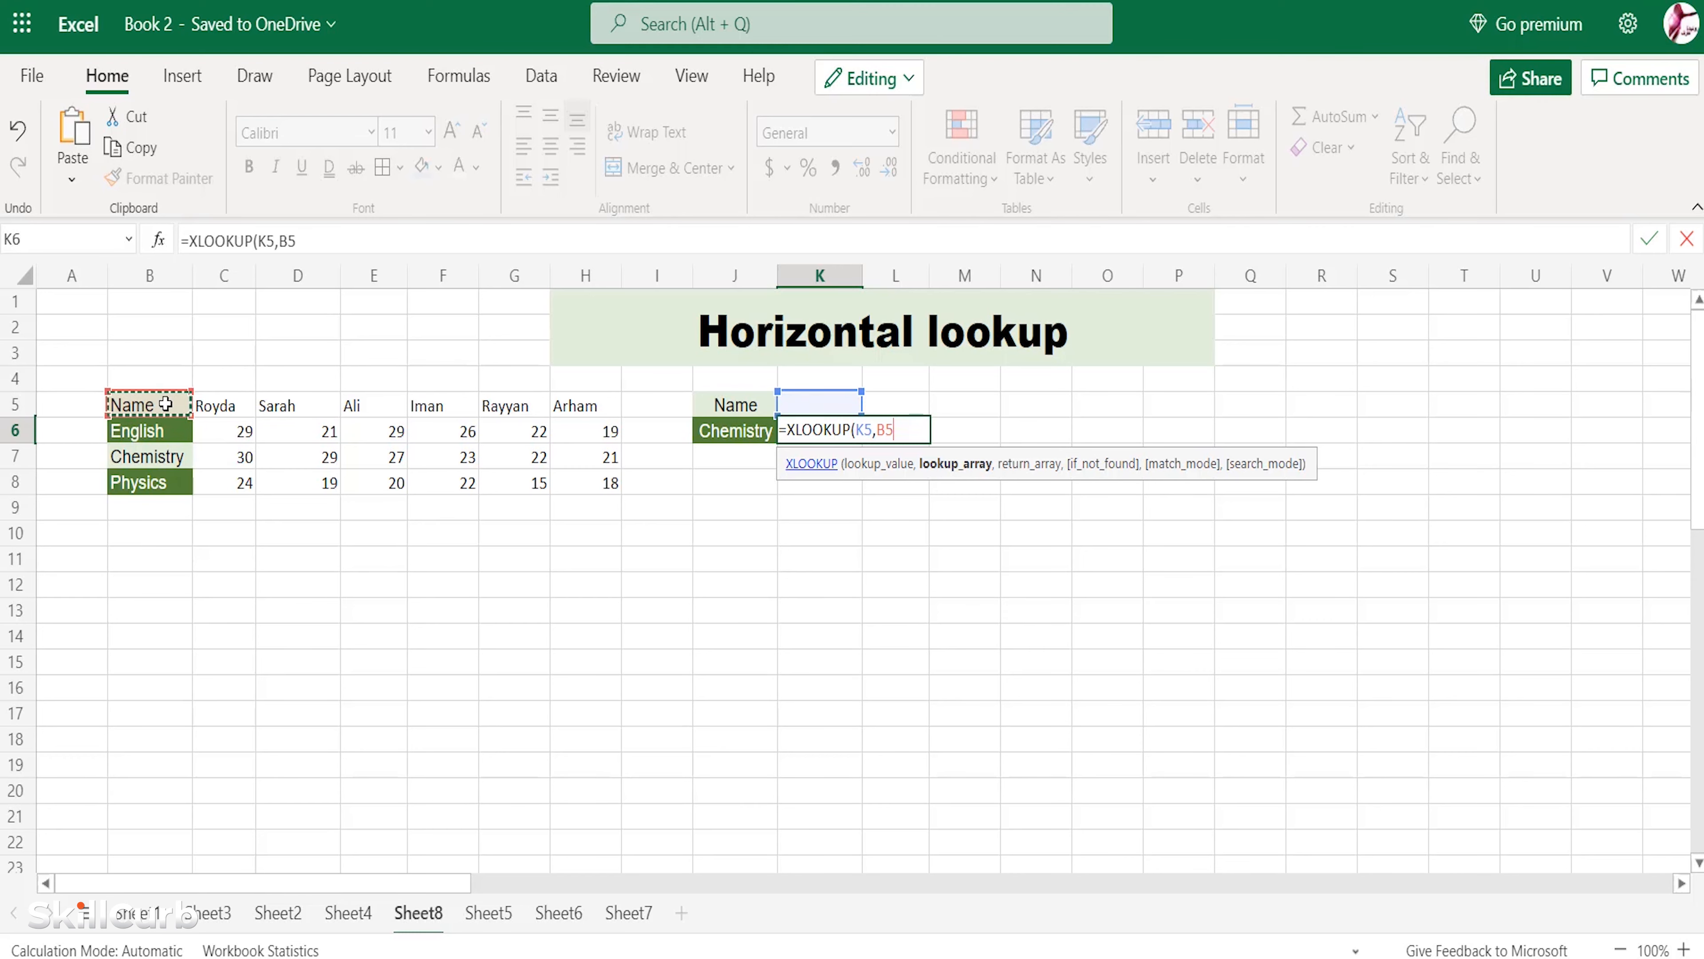
left_click(590, 407, "shift")
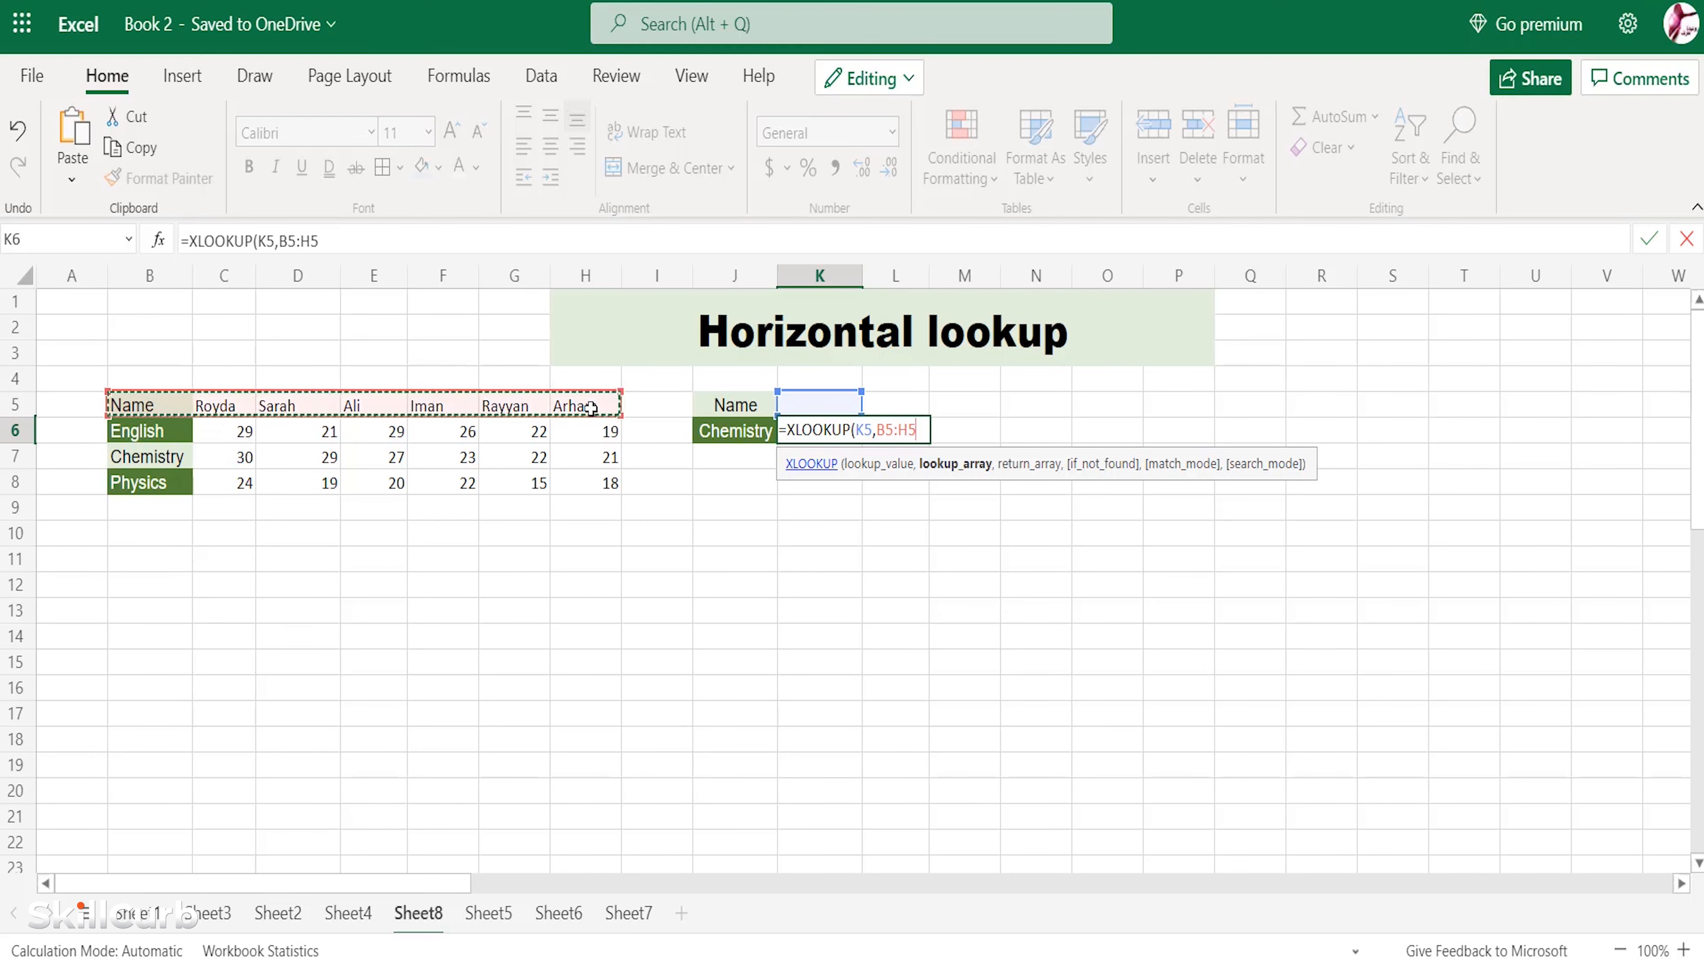
type(",")
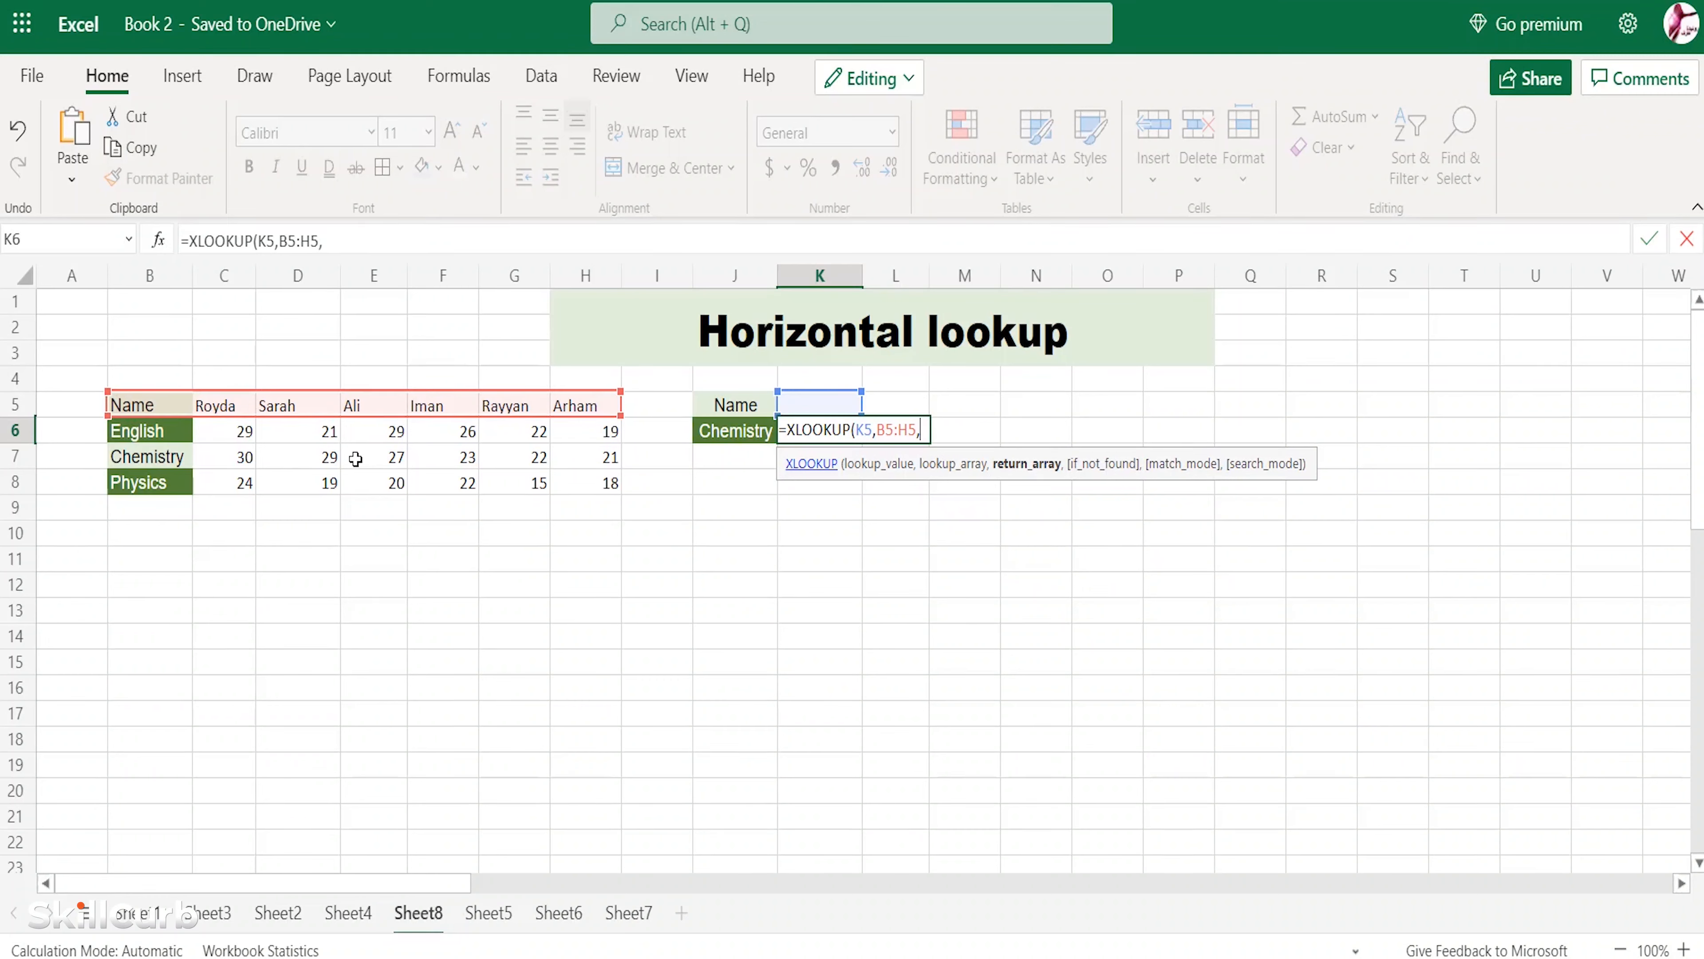
left_click(149, 455)
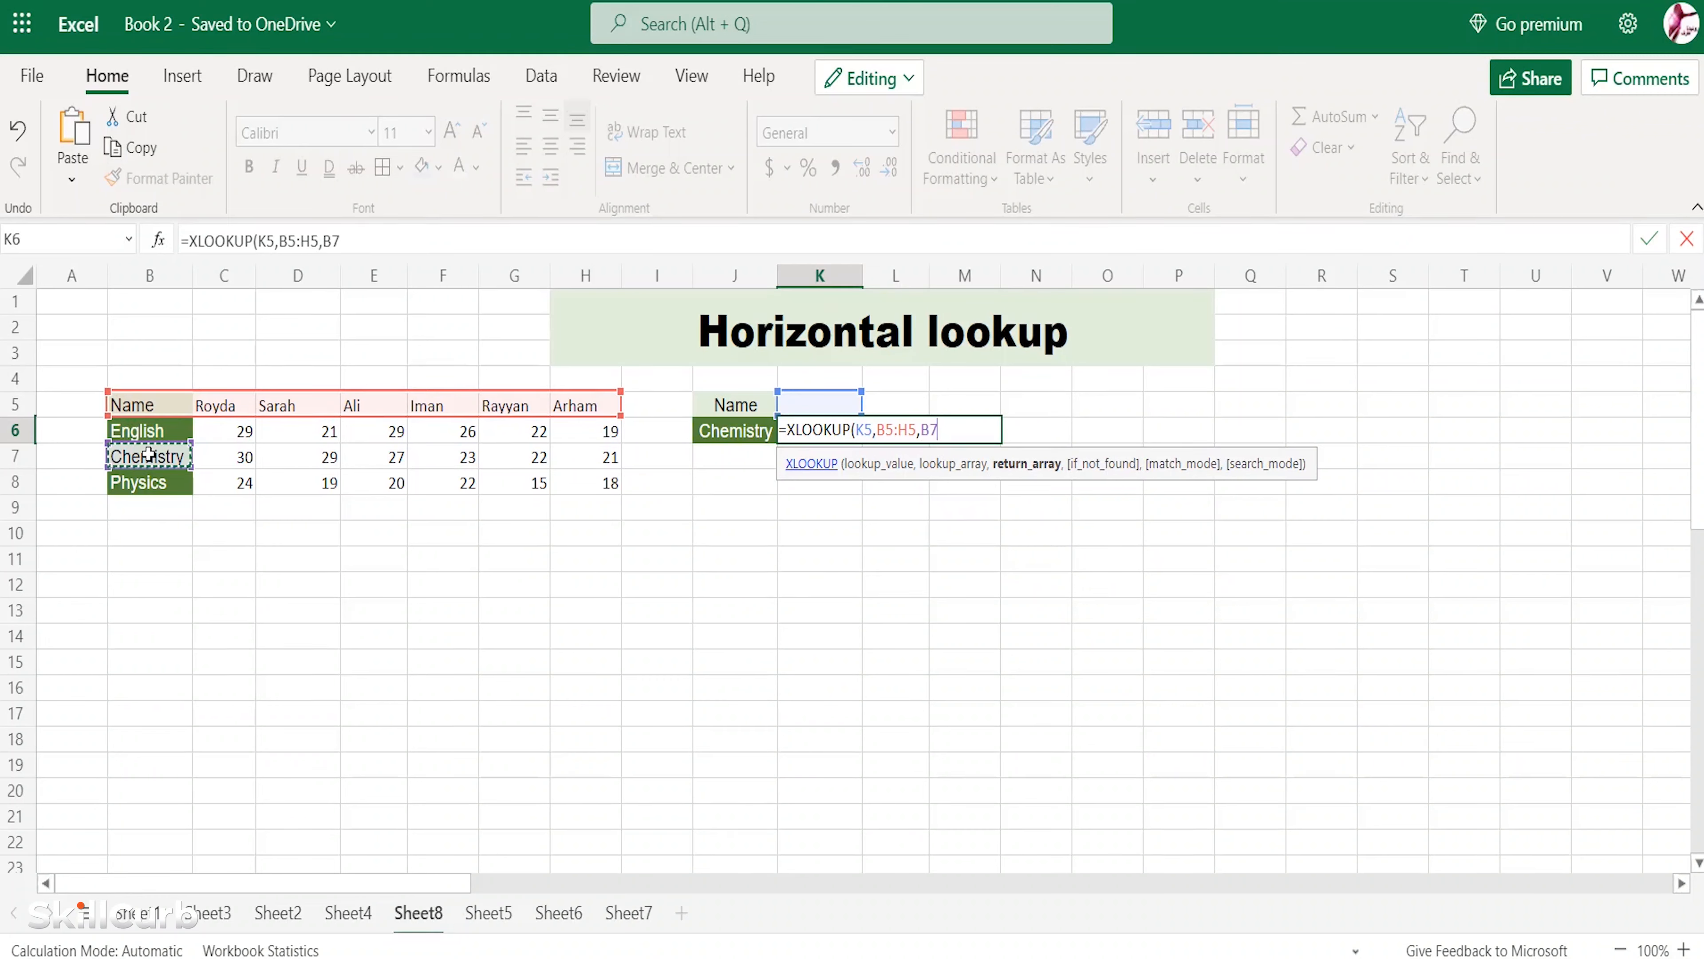
left_click(589, 457, "shift")
type(")")
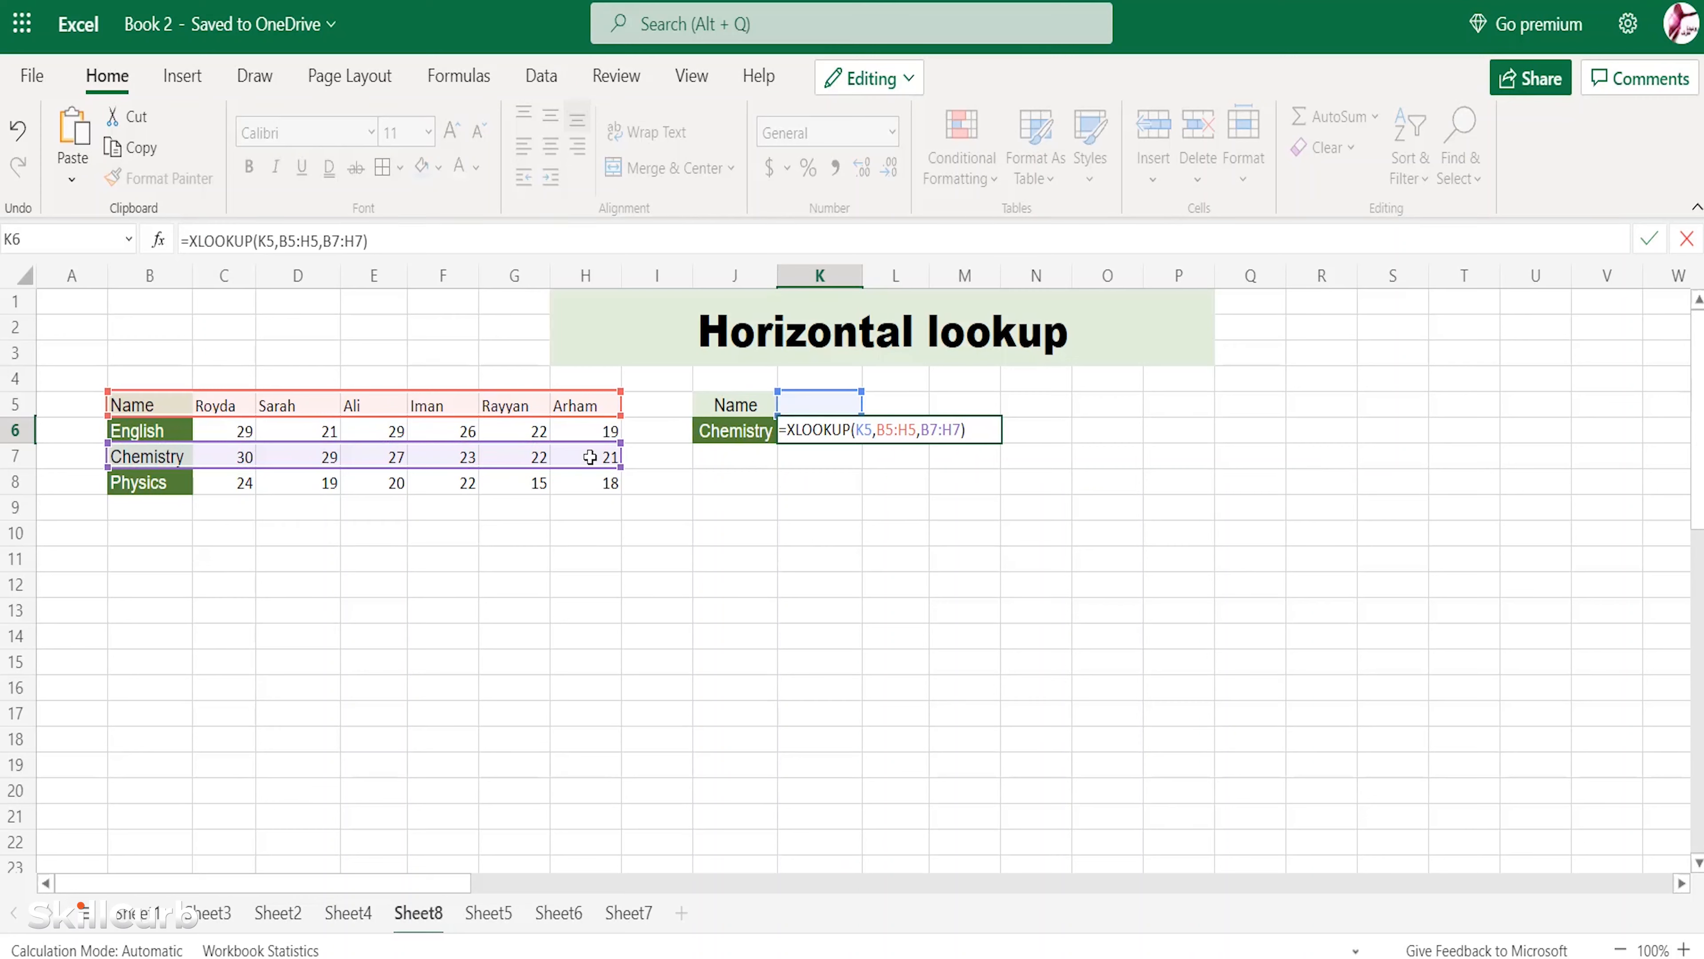
key("Return")
Enter the student name found in E5 as the lookup value in K5.
left_click(804, 405)
type("Ali")
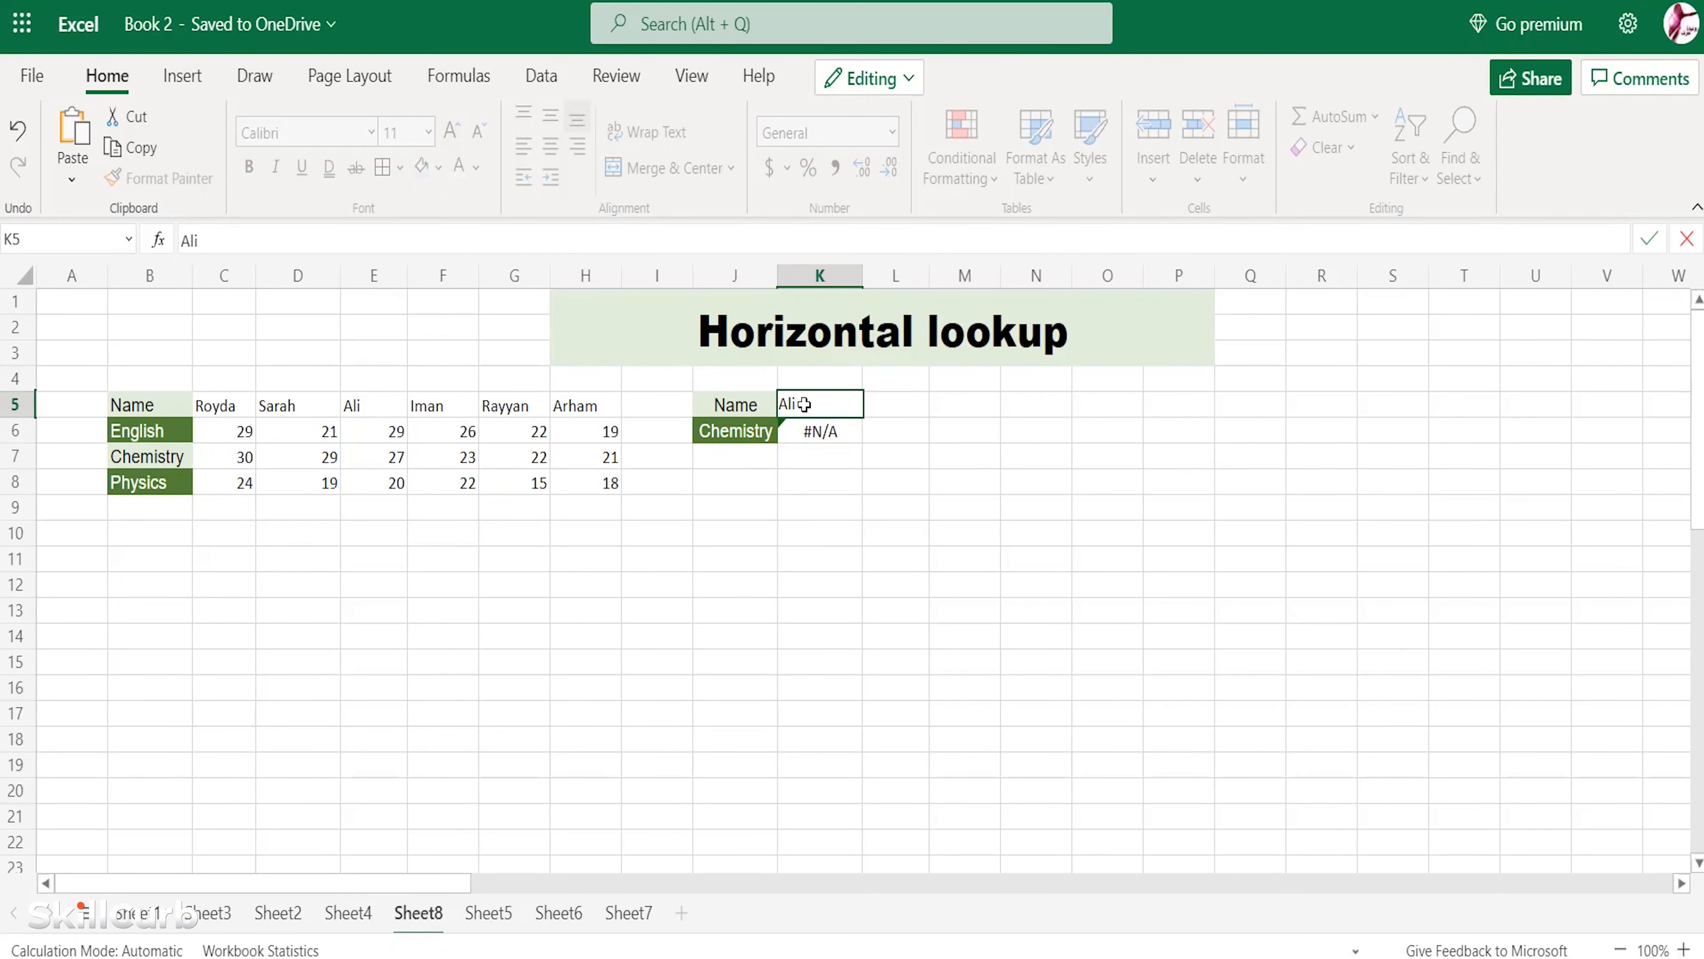
key("Return")
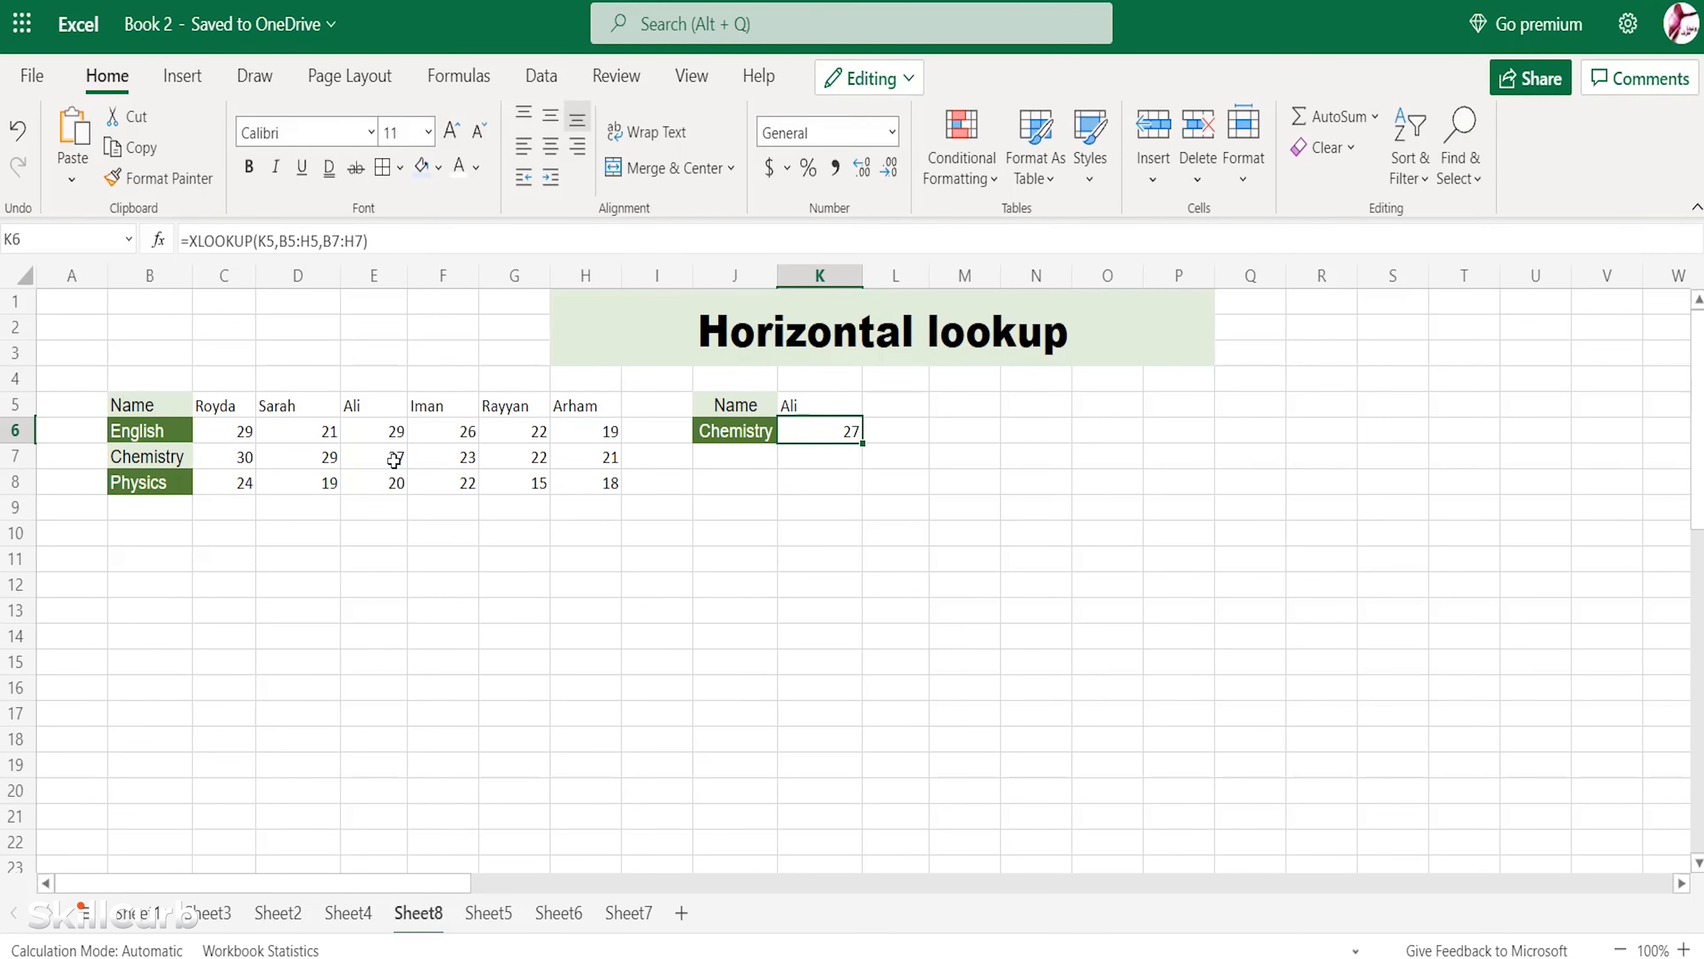
mouse_move(341, 393)
left_mouse_down()
mouse_move(407, 418)
mouse_move(349, 453)
mouse_move(407, 469)
left_mouse_up()
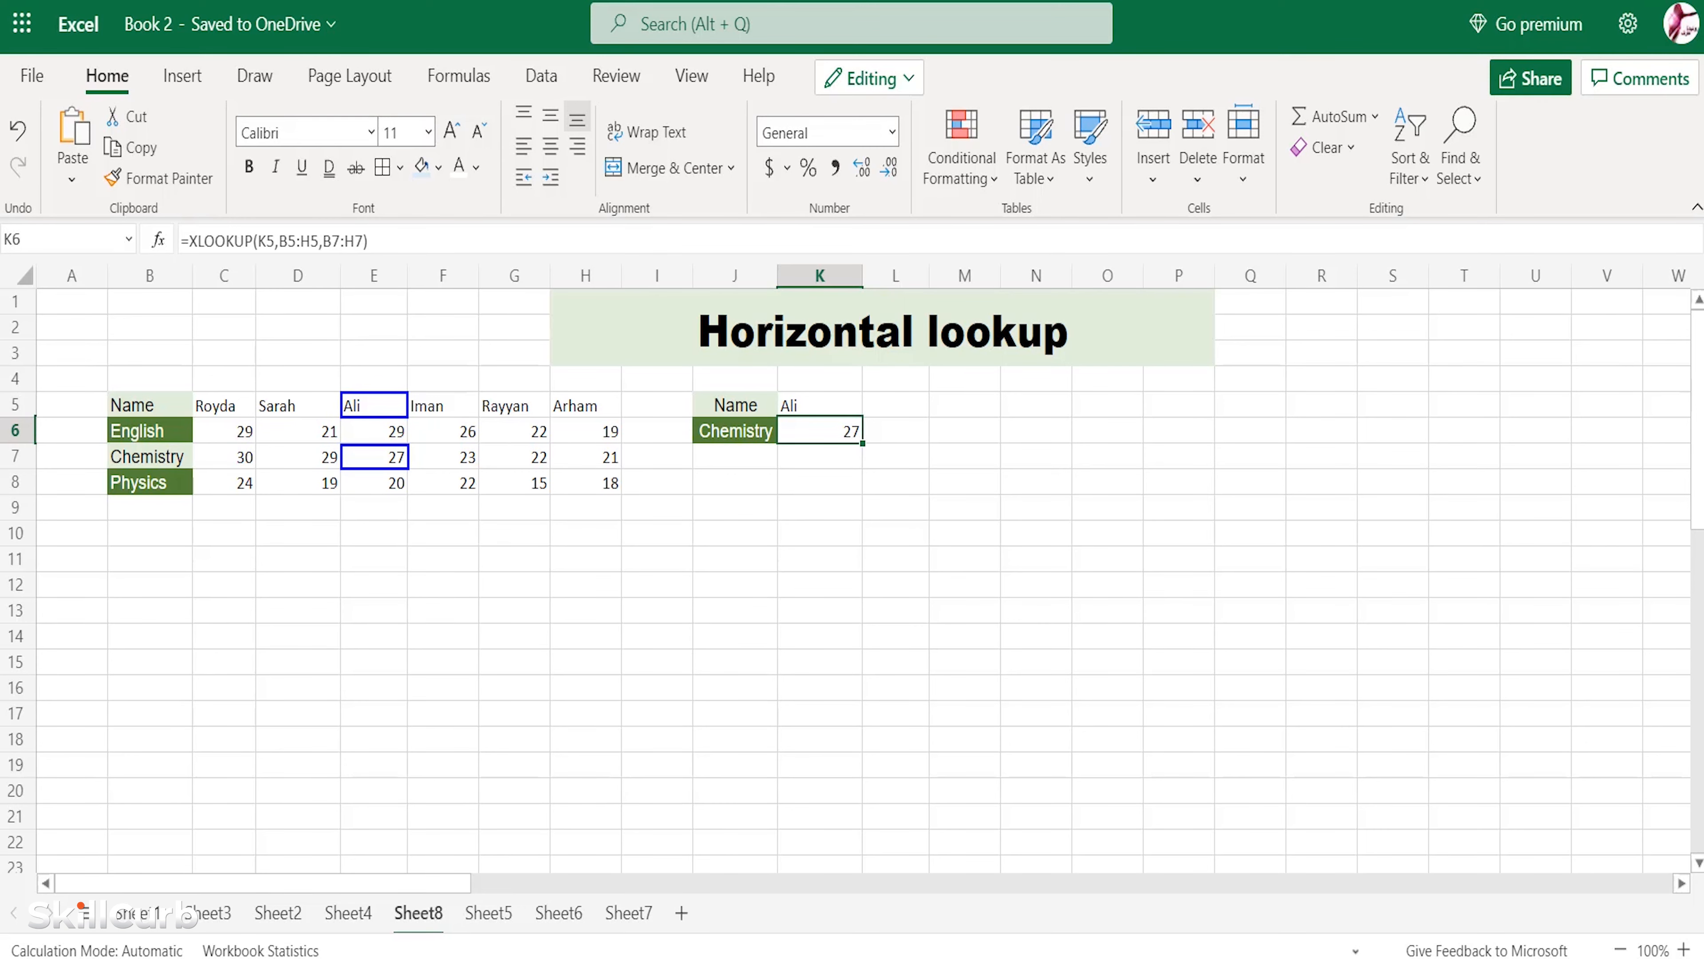